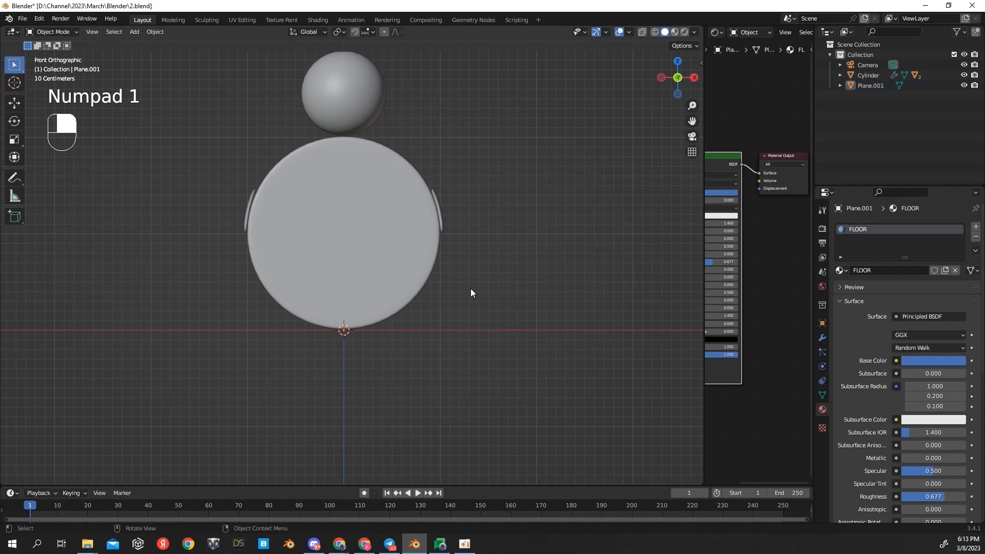
# Step: Add a single-bone armature at the world origin
pyautogui.moveTo(470, 290)
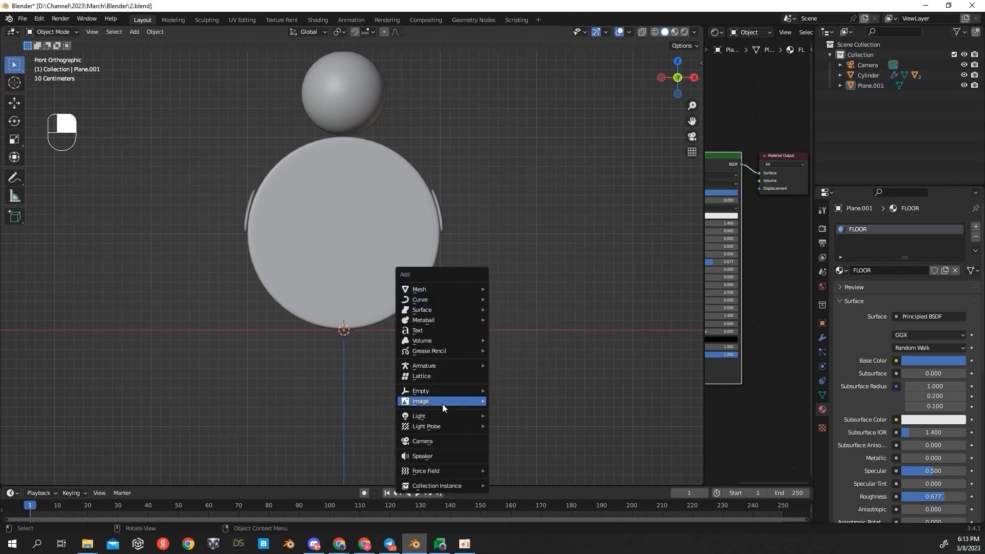
pyautogui.moveTo(444, 367)
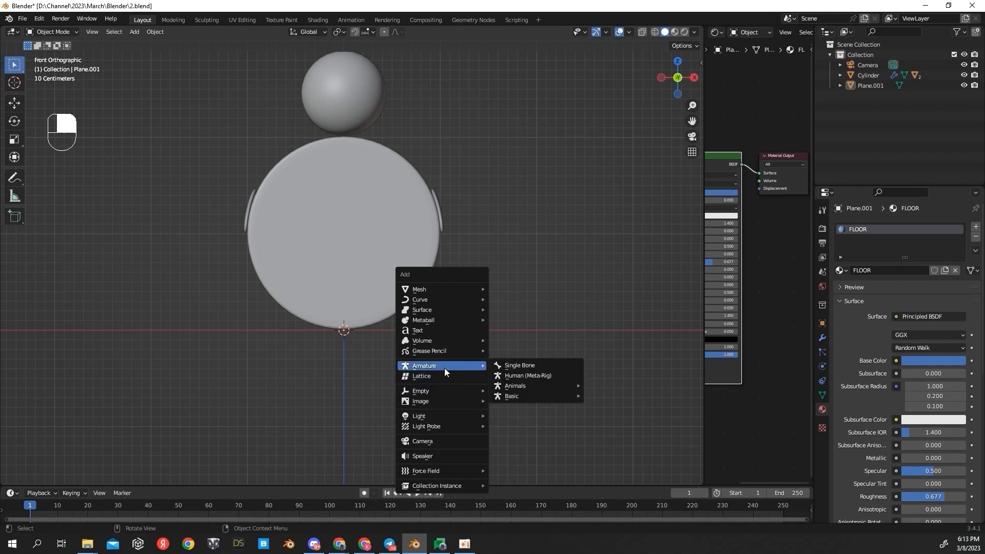
pyautogui.click(534, 368)
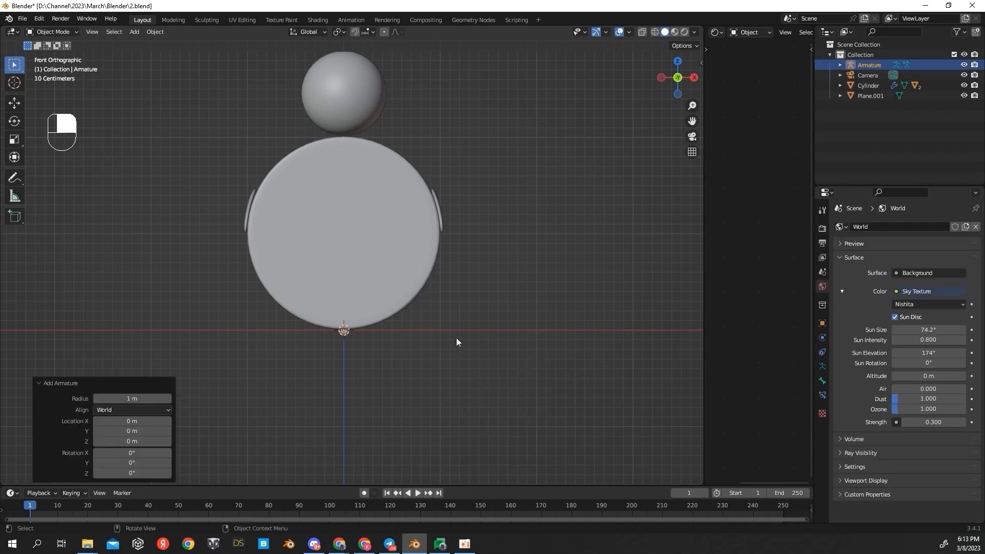
# Step: Set the armature's viewport display to show bone names and axes at position 1.0, and draw it in front of the meshes
pyautogui.click(823, 367)
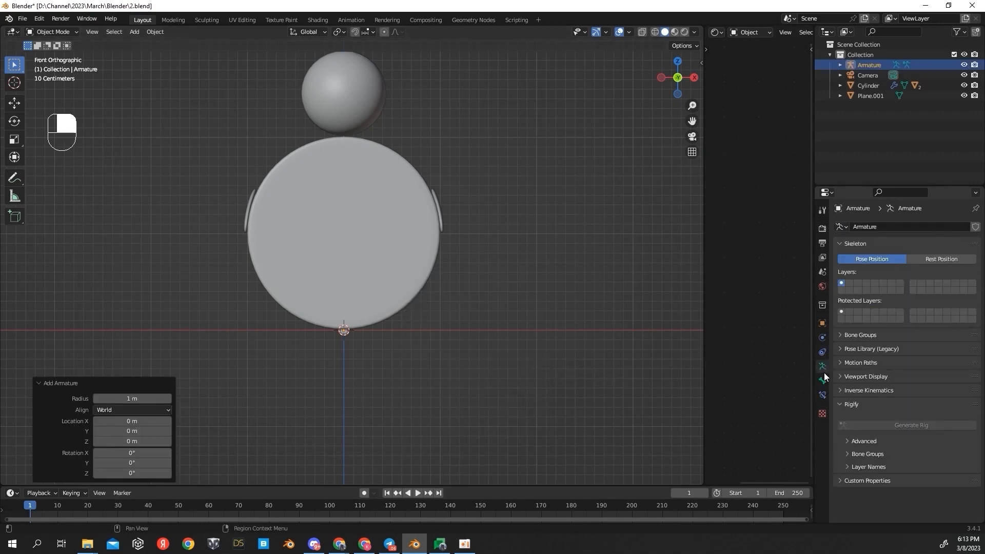
pyautogui.click(846, 377)
pyautogui.click(896, 405)
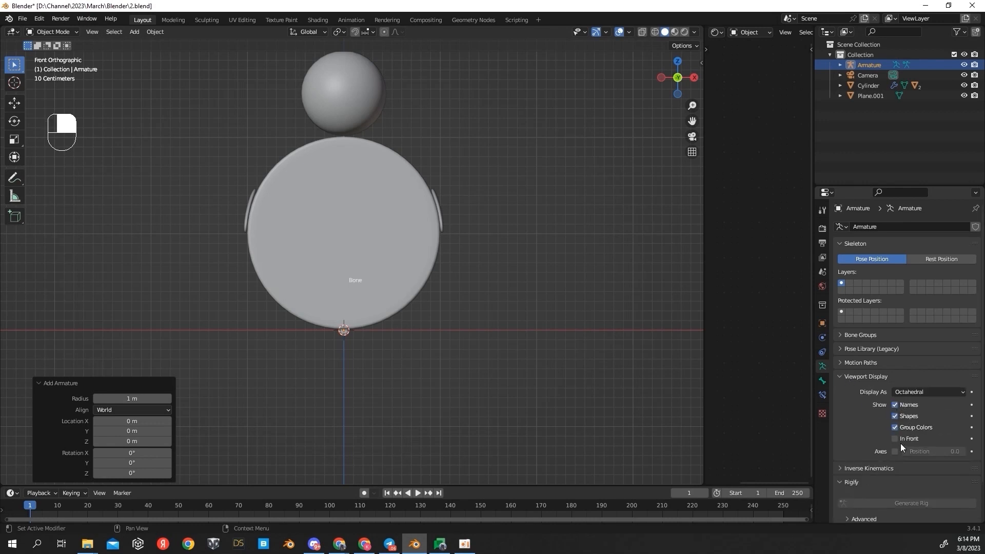
pyautogui.click(895, 439)
pyautogui.click(896, 452)
pyautogui.moveTo(945, 451); pyautogui.dragTo(966, 451)
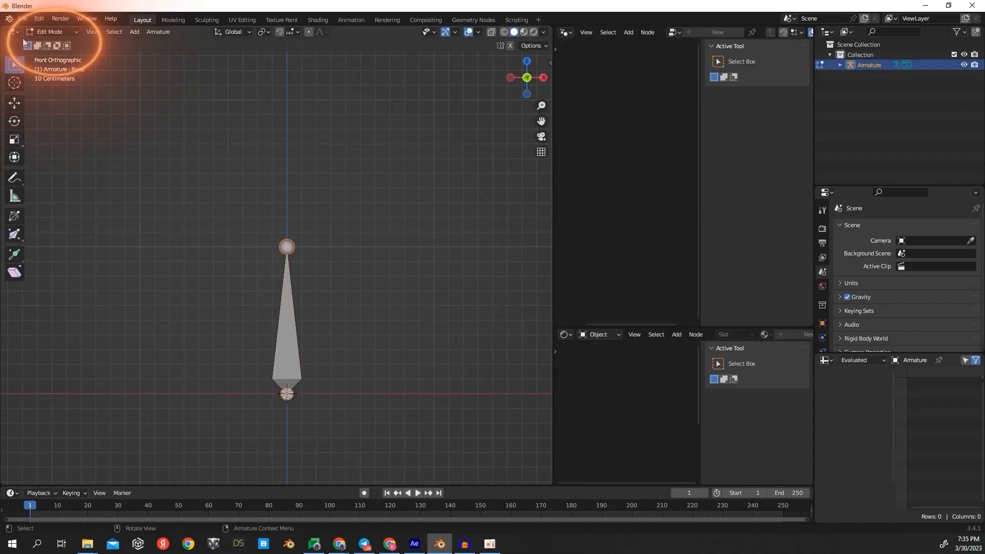
# Step: Switch the demo armature through Pose Mode and Object Mode, and return it to Edit Mode
pyautogui.hotkey('ctrl', 'Tab')
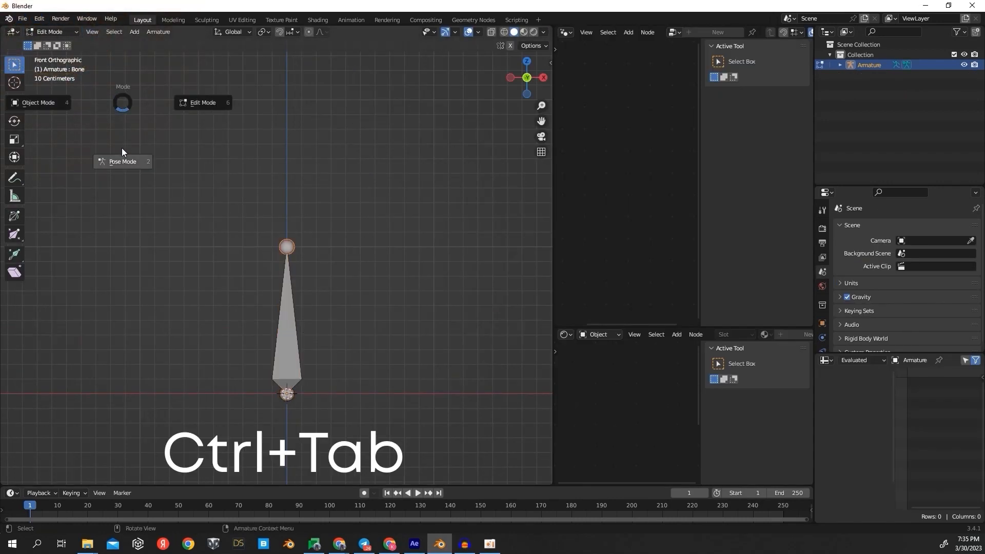
pyautogui.click(123, 165)
pyautogui.hotkey('ctrl', 'Tab')
pyautogui.hotkey('ctrl', 'Tab')
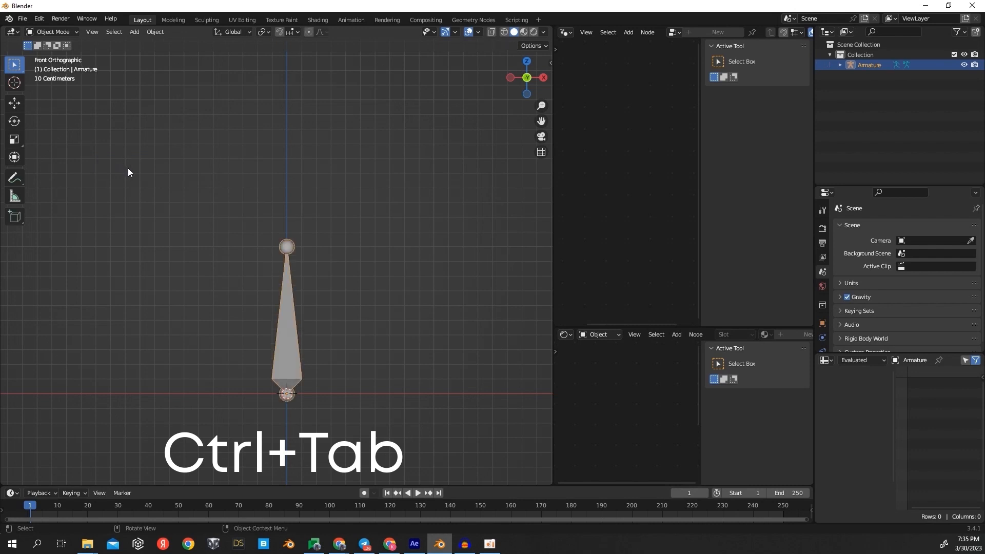
pyautogui.press('Tab')
pyautogui.hotkey('ctrl', 'Tab')
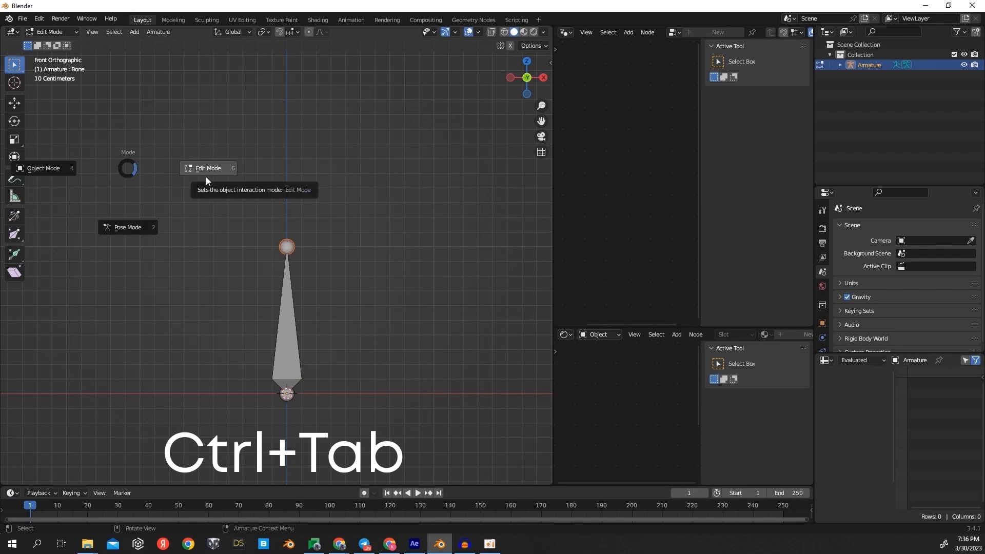
pyautogui.click(215, 187)
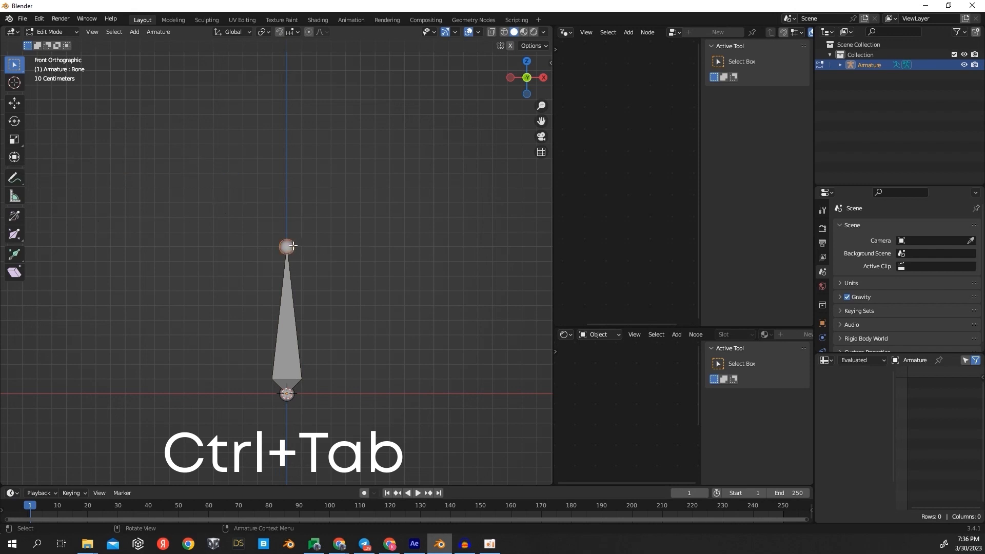
# Step: Extrude a second bone about 1 m upward along Z from the demo bone's tip
pyautogui.press('e')
pyautogui.press('z')
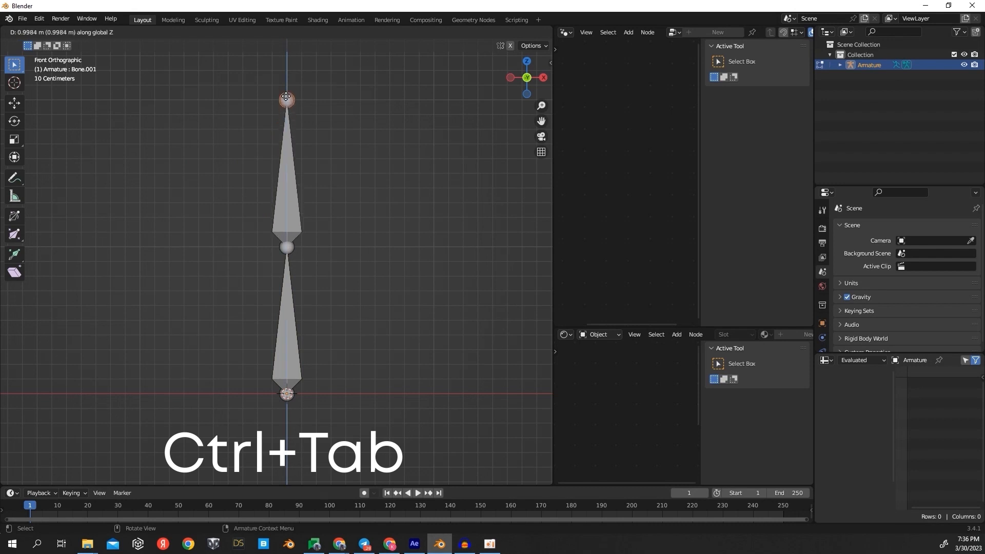
pyautogui.click(348, 166)
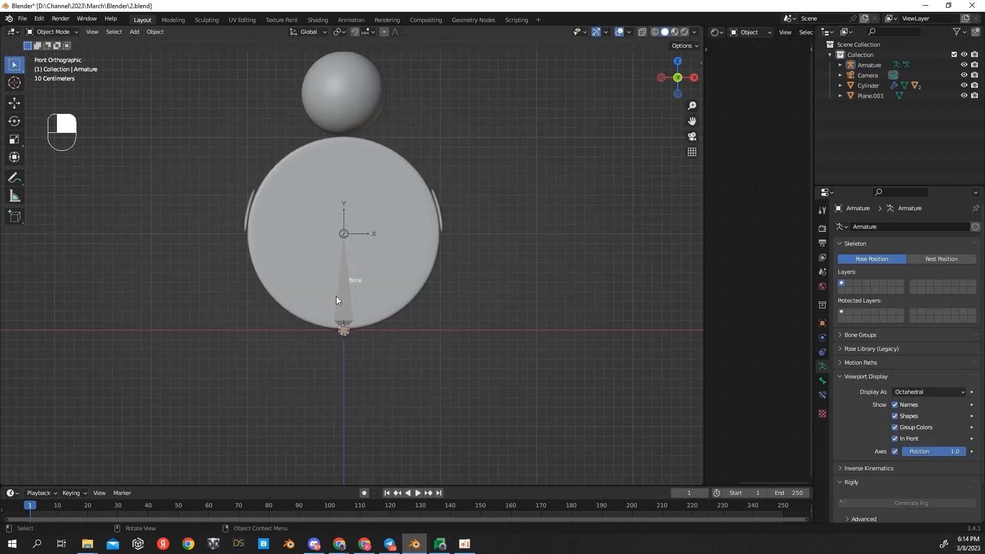
# Step: Snap the bone's tip to the 3D cursor, move it about -2.08 m along X, and name the bone Root
pyautogui.click(338, 294)
pyautogui.press('Tab')
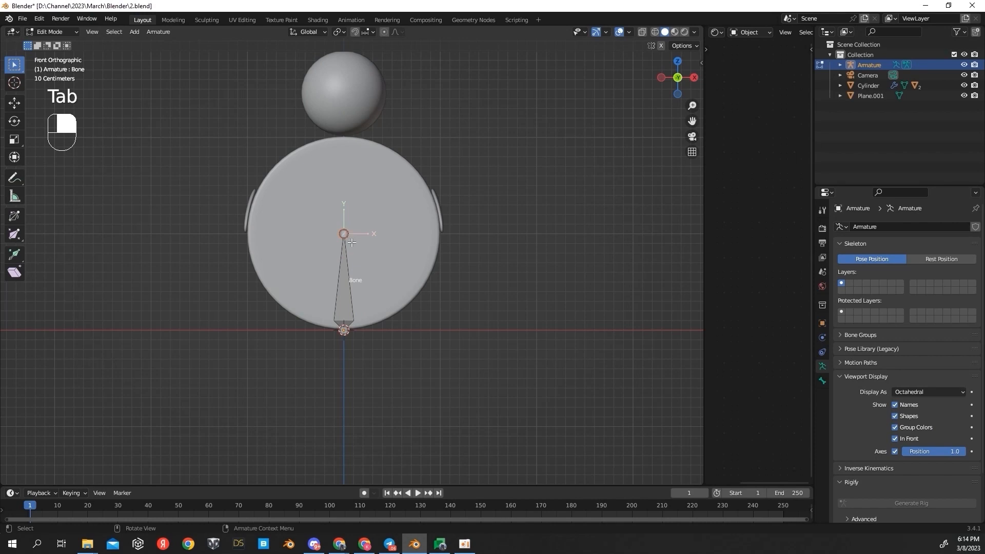
pyautogui.rightClick(346, 236)
pyautogui.hotkey('shift', 's')
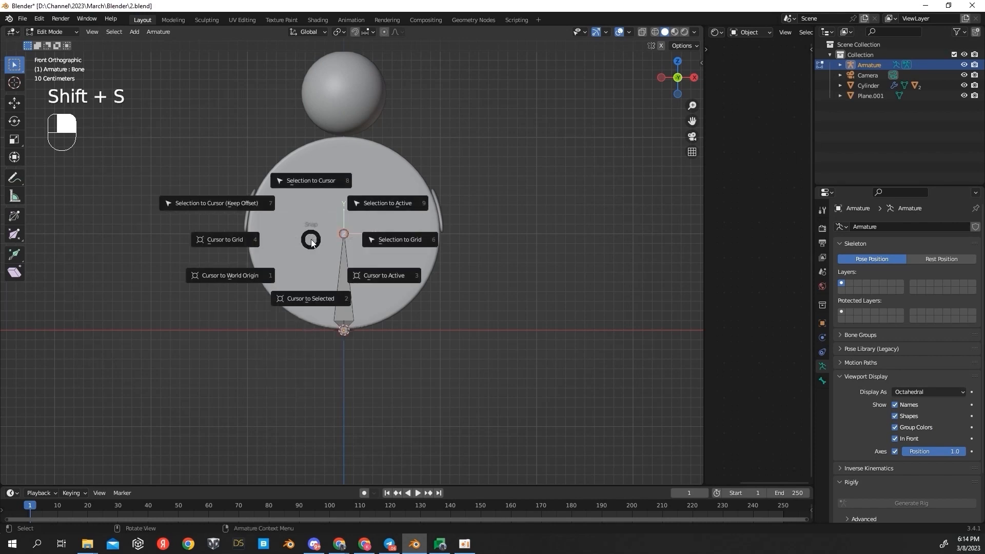
pyautogui.click(313, 184)
pyautogui.press('g')
pyautogui.press('y')
pyautogui.press('x')
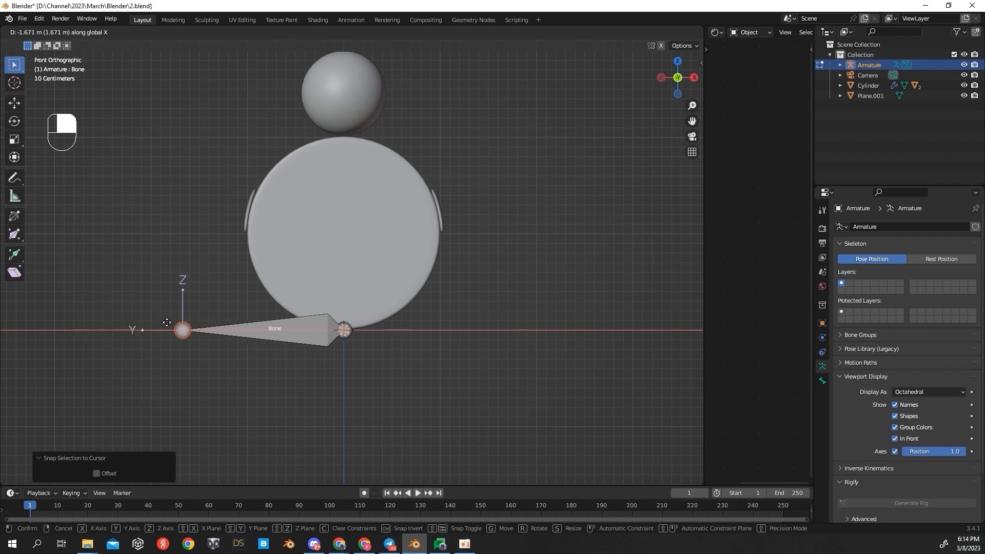
pyautogui.click(147, 325)
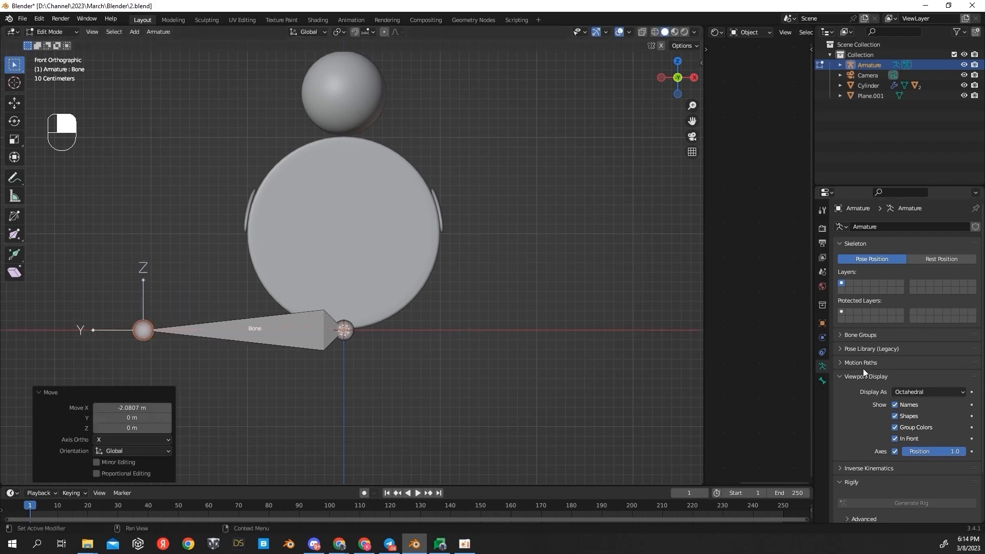
pyautogui.click(822, 381)
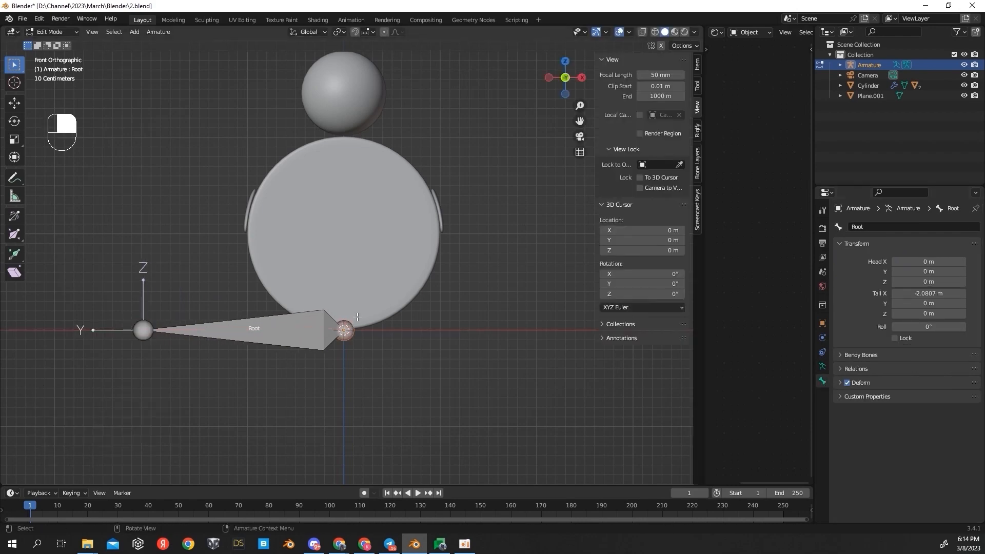
# Step: Extrude a vertical bone about 1.09 m long from the Root bone's head and move it up about 1.26 m along Z
pyautogui.write('e')
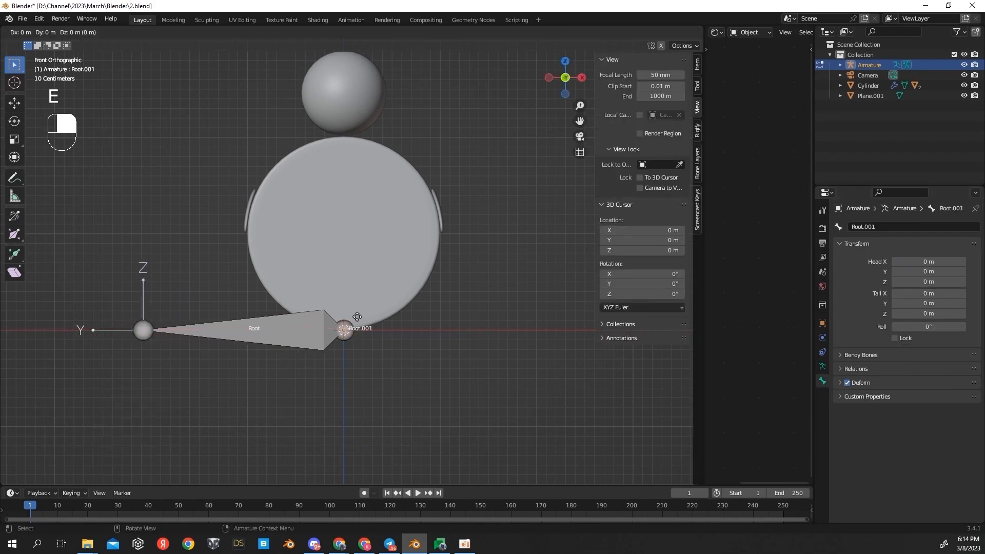
pyautogui.write('z0.5')
pyautogui.press('Return')
pyautogui.press('g')
pyautogui.press('z')
pyautogui.click(353, 170)
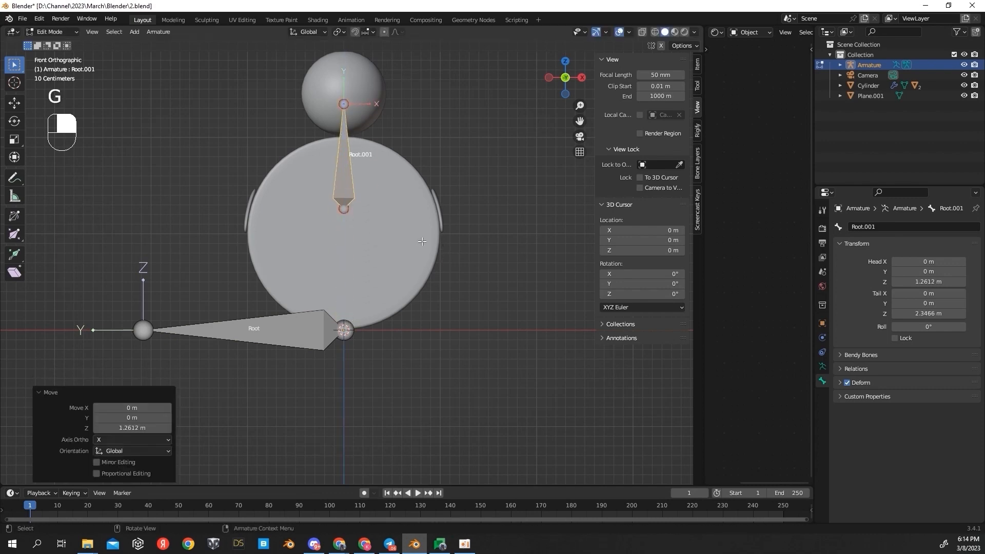
# Step: Try to clear the parent of the vertical bone
pyautogui.press('Tab')
pyautogui.press('Tab')
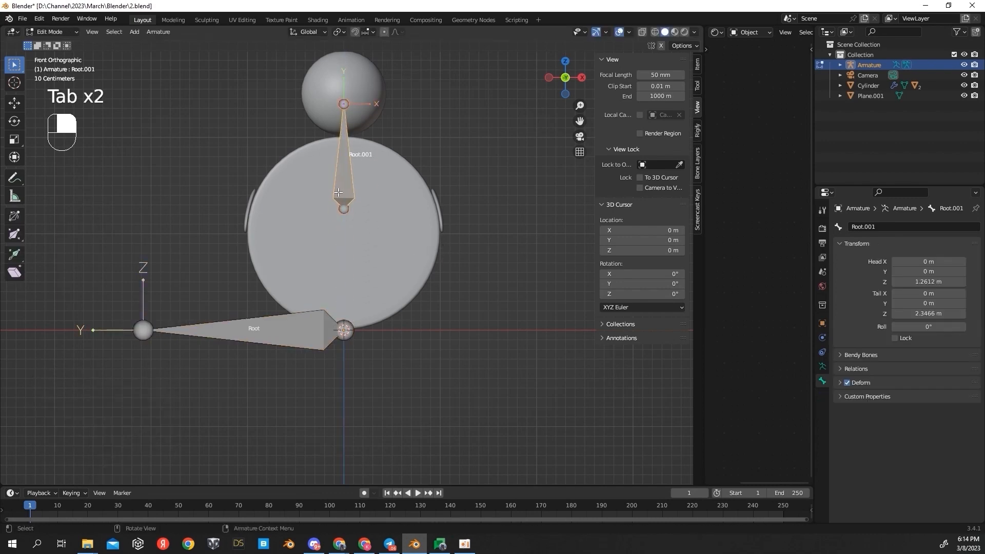
pyautogui.hotkey('alt', 'p')
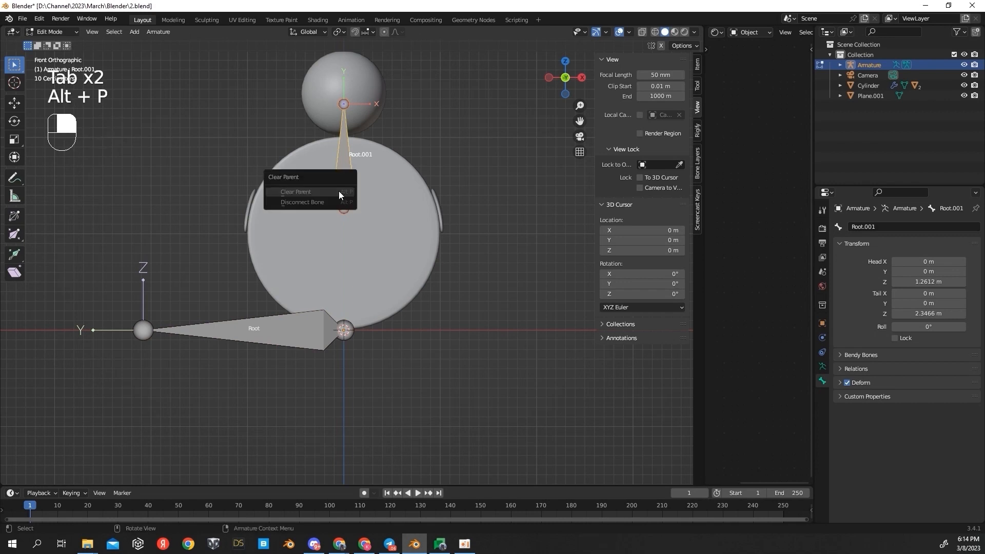
pyautogui.click(338, 191)
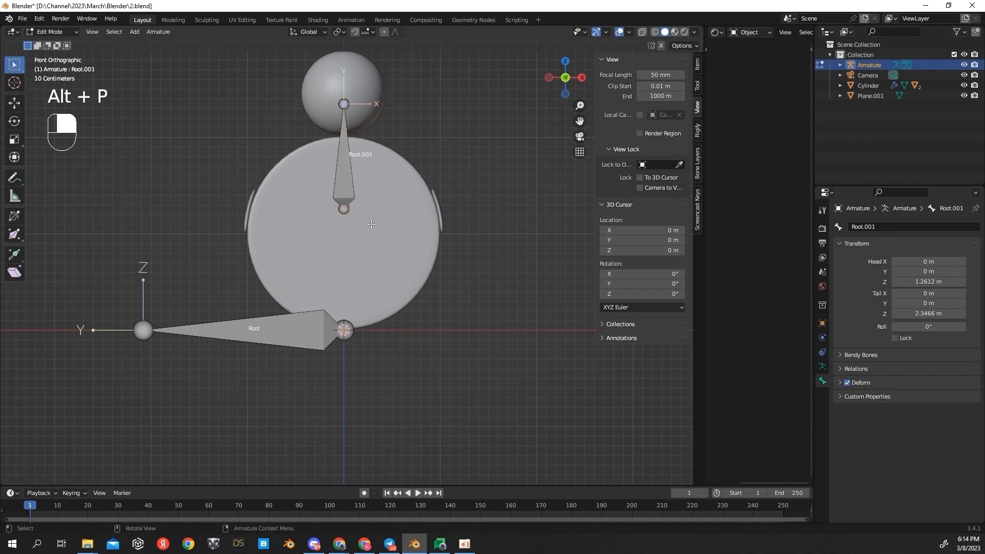
# Step: Snap the 3D cursor to the centre of the cylinder body's whole mesh
pyautogui.press('Tab')
pyautogui.hotkey('ctrl', 'Tab')
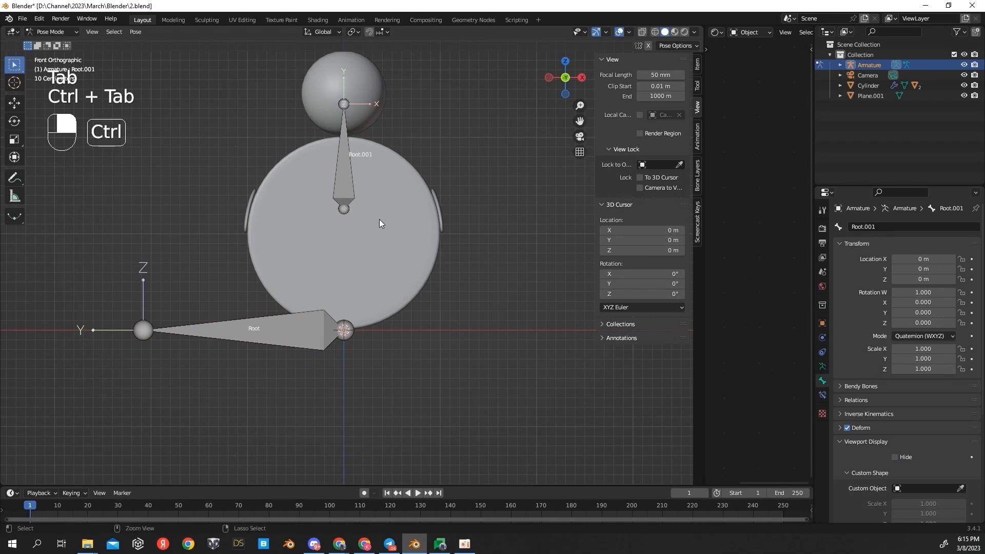
pyautogui.hotkey('ctrl', 'Tab')
pyautogui.click(386, 237)
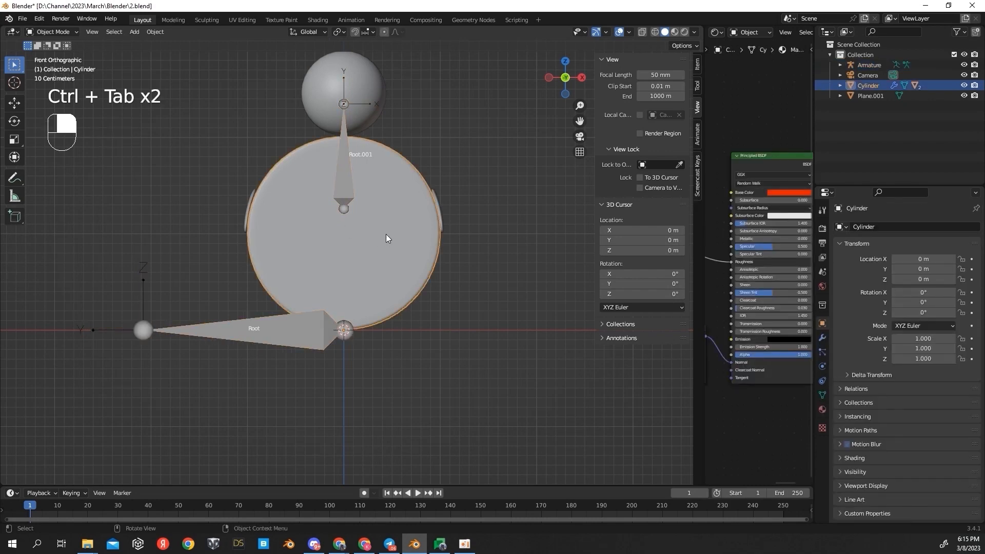
pyautogui.press('Tab')
pyautogui.press('a')
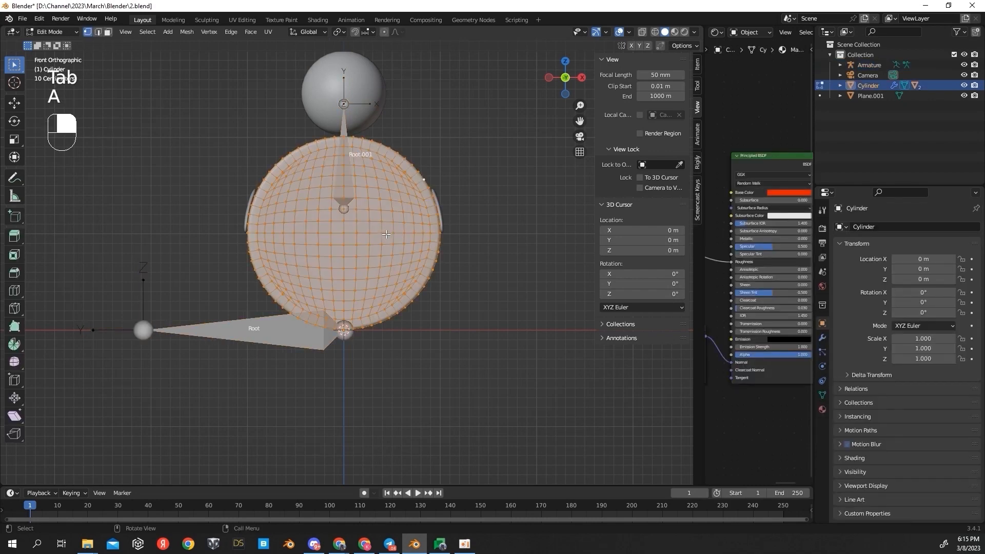
pyautogui.hotkey('shift', 's')
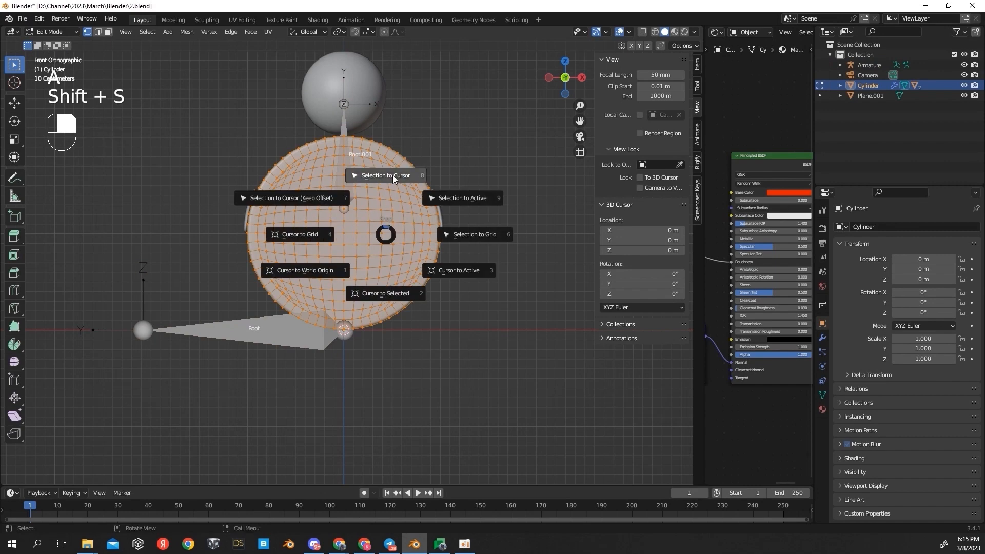
pyautogui.click(374, 294)
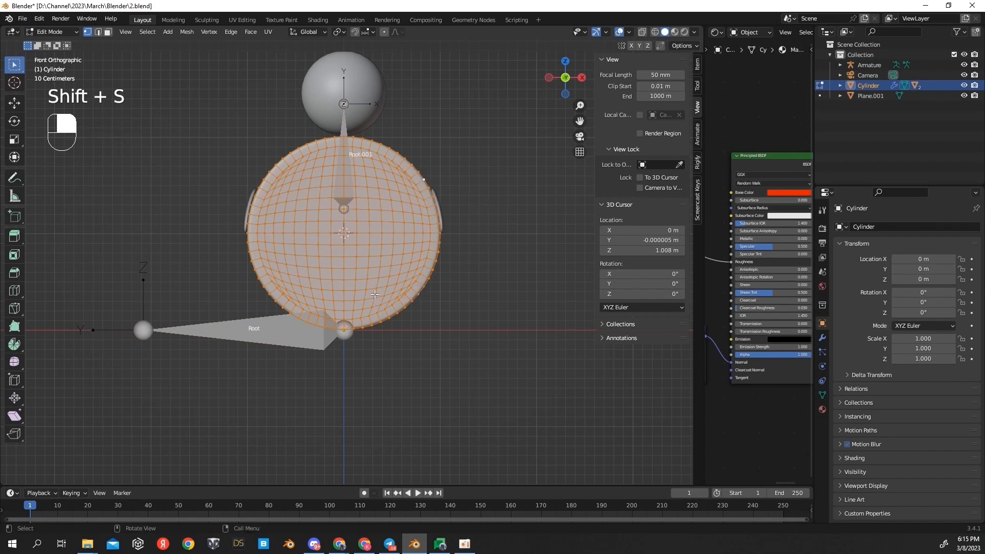
pyautogui.press('Tab')
# Step: Snap the vertical bone to the 3D cursor at the centre of the body
pyautogui.click(350, 181)
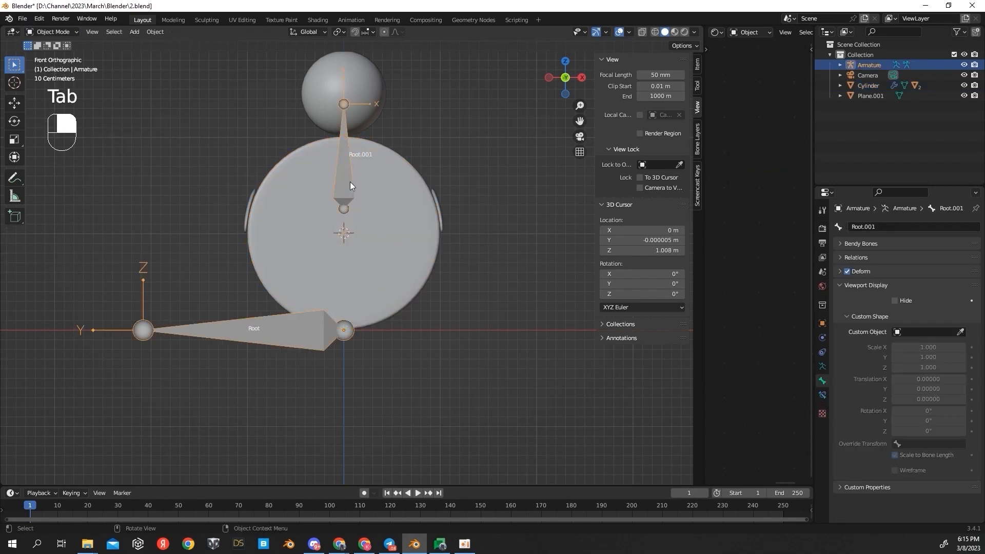
pyautogui.press('Tab')
pyautogui.hotkey('ctrl', 'Tab')
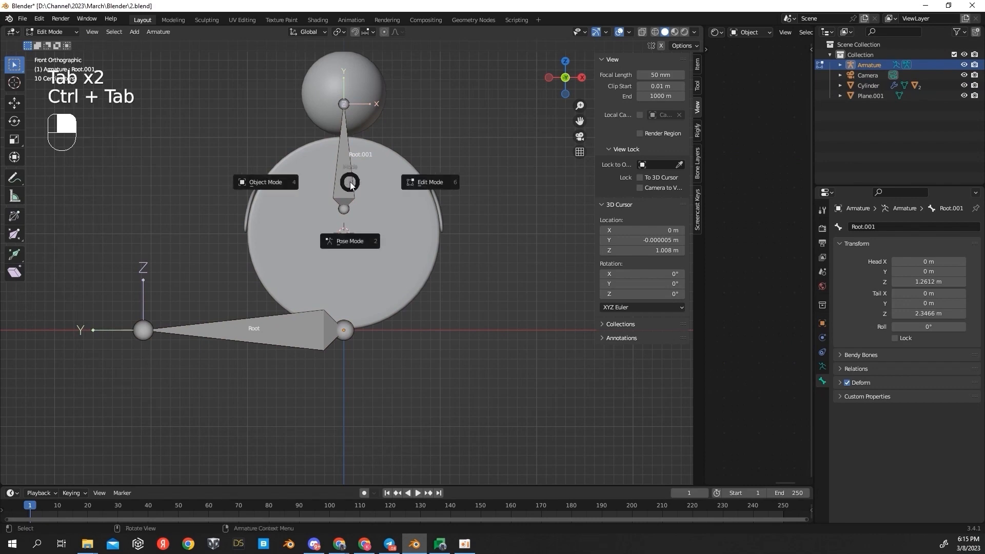
pyautogui.click(395, 189)
pyautogui.click(347, 185)
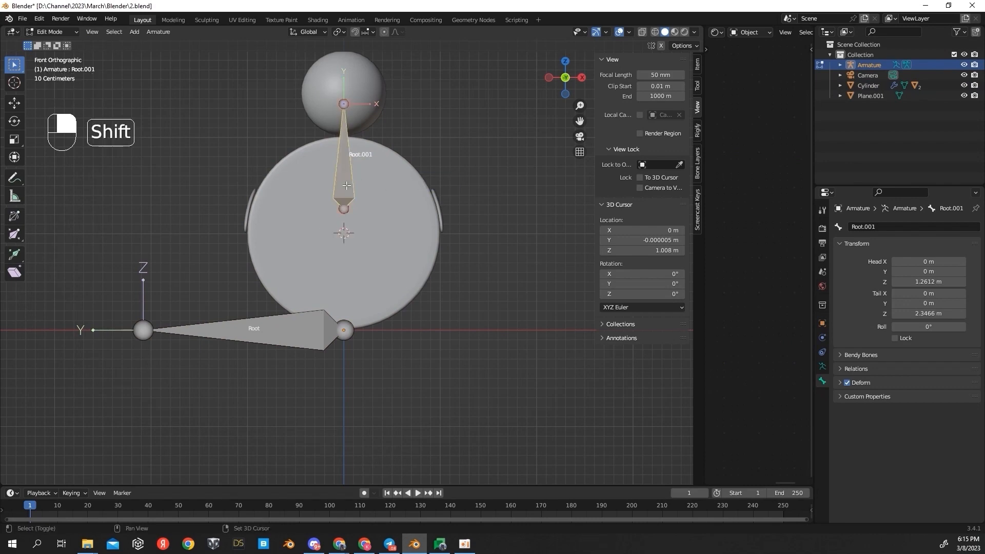
pyautogui.hotkey('shift', 's')
pyautogui.click(347, 130)
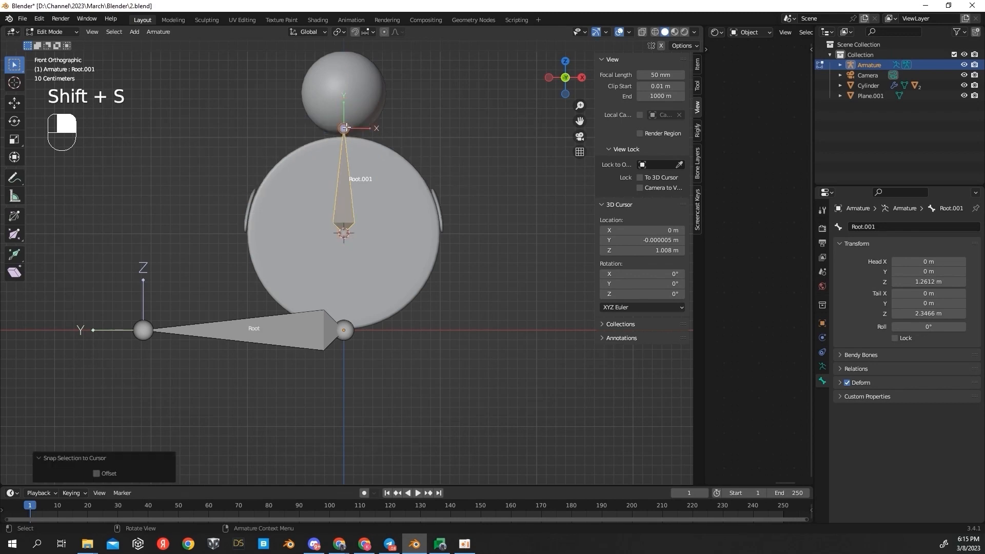
# Step: Move the vertical bone's tip down about 0.11 m along Z to the top of the body
pyautogui.click(348, 129)
pyautogui.press('g')
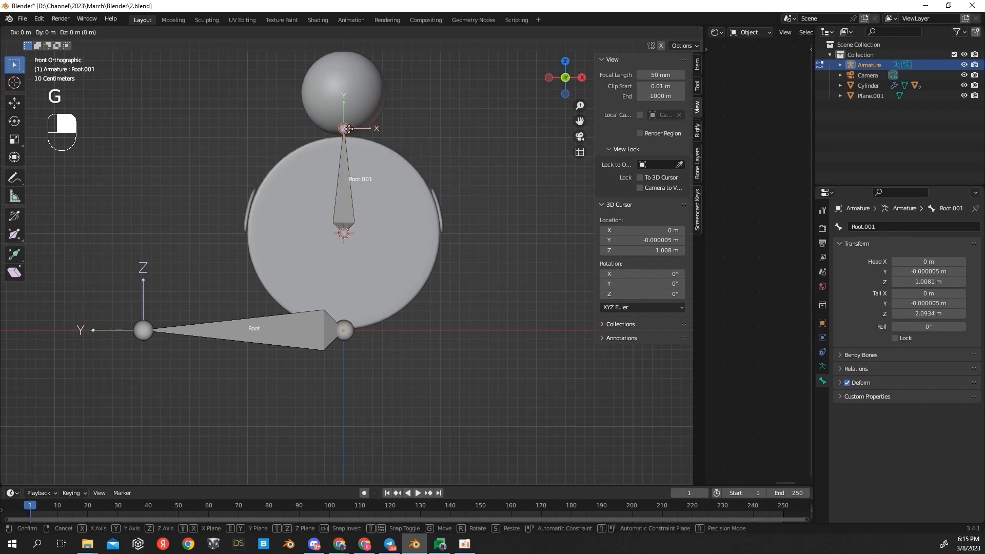
pyautogui.press('z')
pyautogui.click(350, 139)
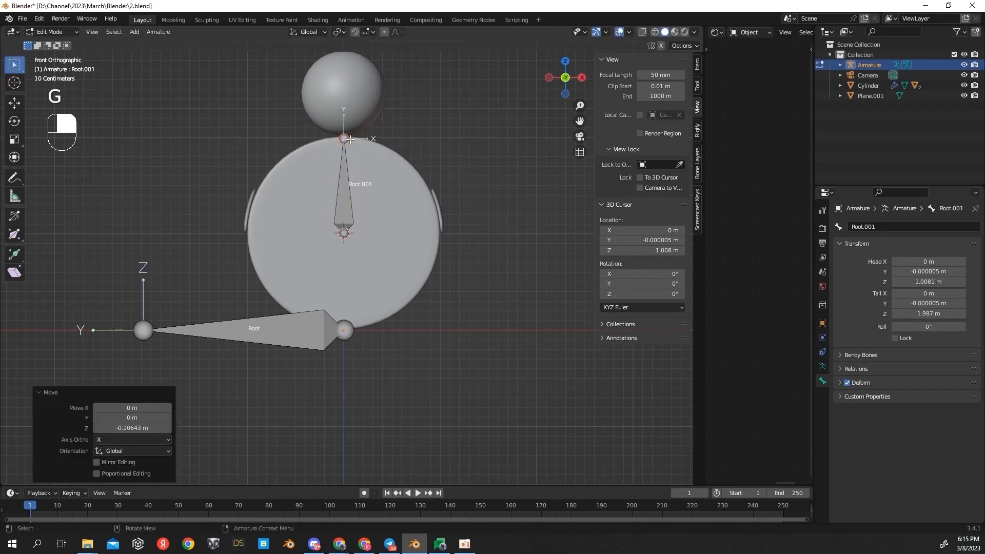
# Step: Extrude a bone about 0.53 m upward along Z from the tip of the body bone
pyautogui.scroll(1, 390, 132)
pyautogui.keyDown('shift'); pyautogui.moveTo(394, 134); pyautogui.dragTo(395, 175, button='middle'); pyautogui.keyUp('shift')
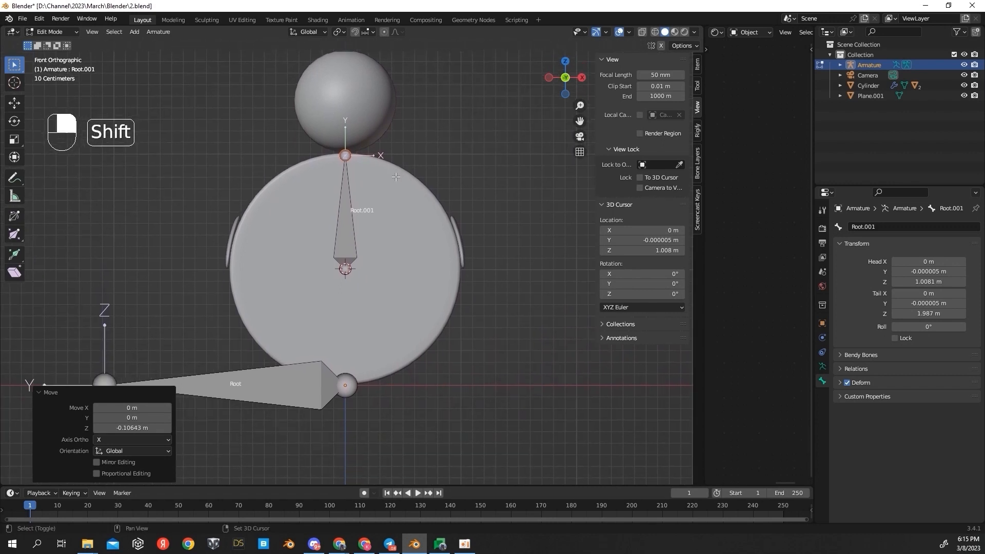
pyautogui.click(347, 155)
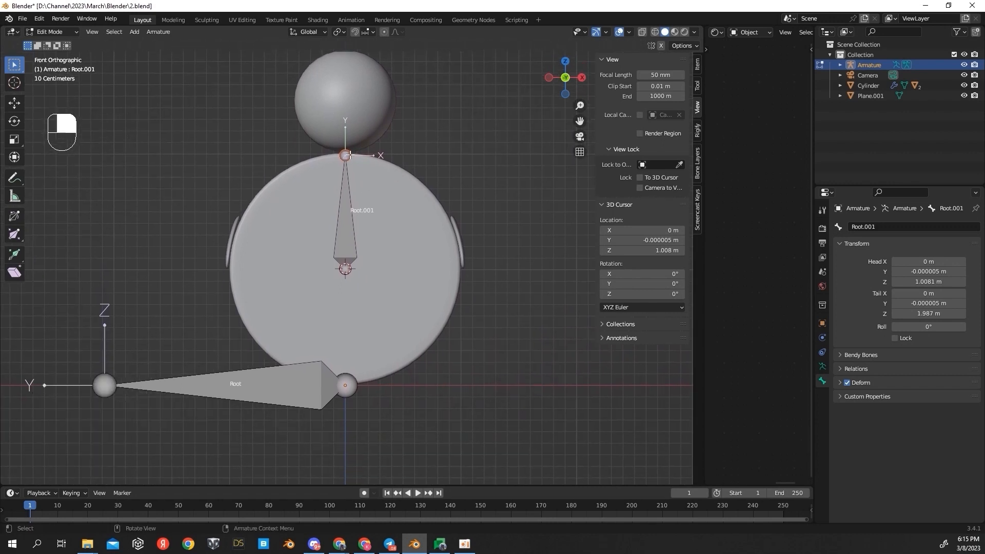
pyautogui.press('e')
pyautogui.press('z')
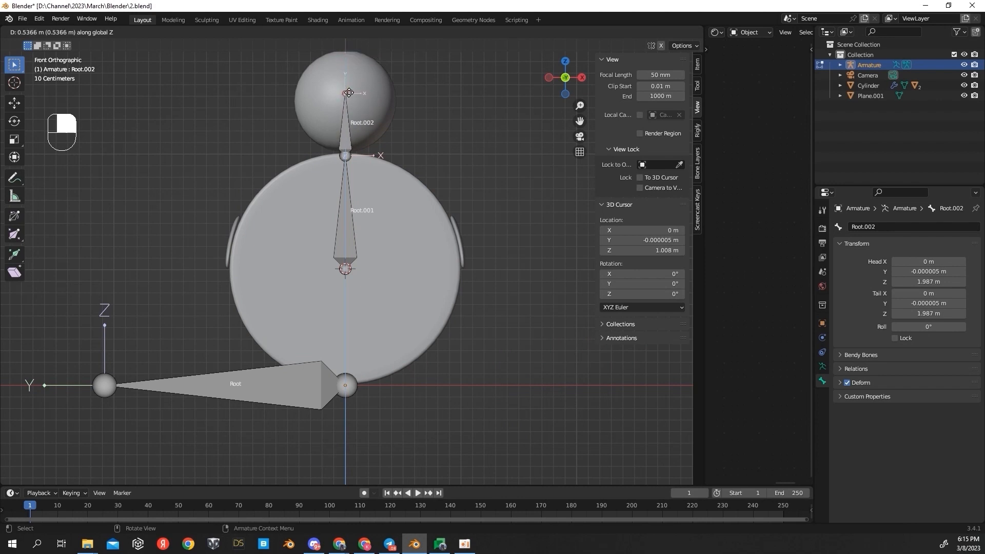
pyautogui.click(348, 94)
# Step: Clear the parent of the upper bone and move it up about 0.82 m along Z
pyautogui.click(350, 132)
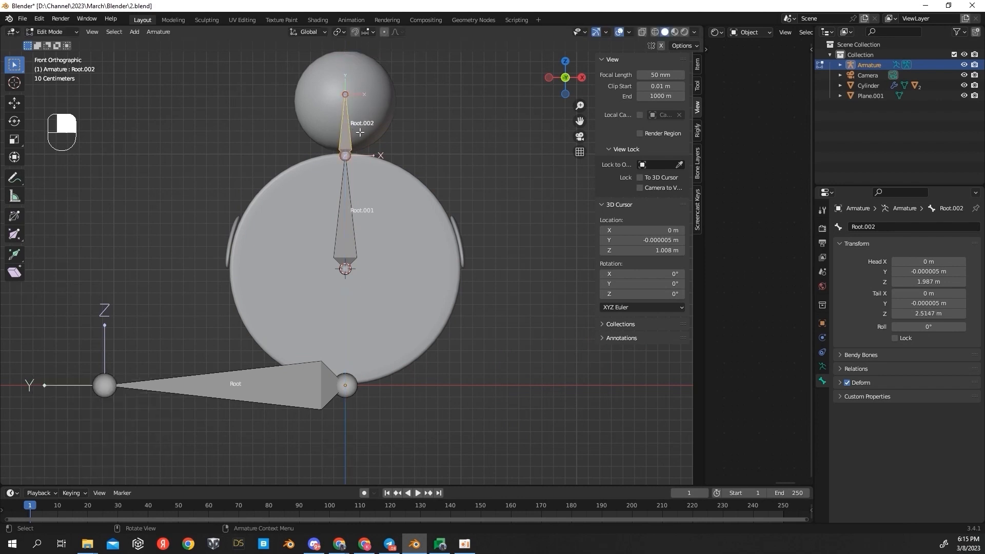
pyautogui.hotkey('alt', 'p')
pyautogui.click(359, 132)
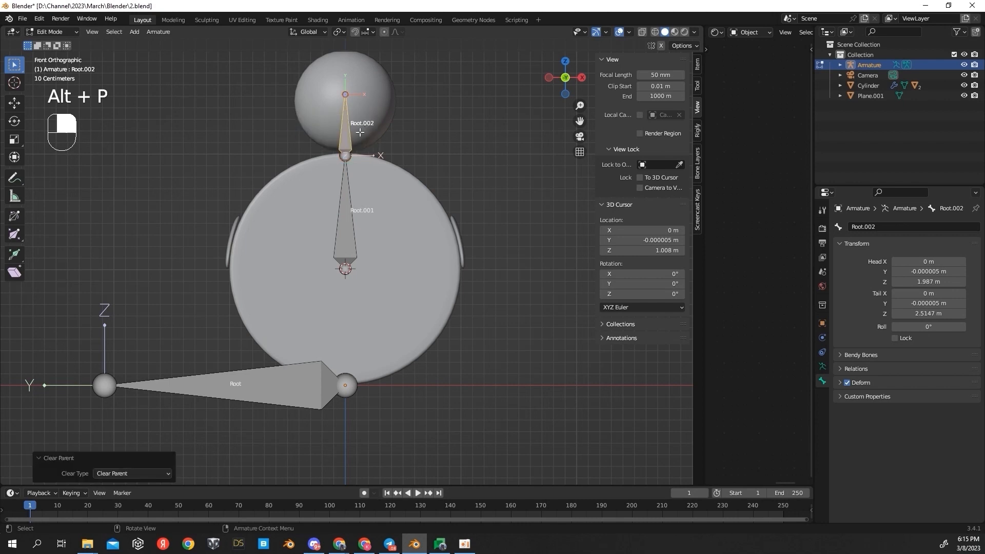
pyautogui.click(347, 130)
pyautogui.press('g')
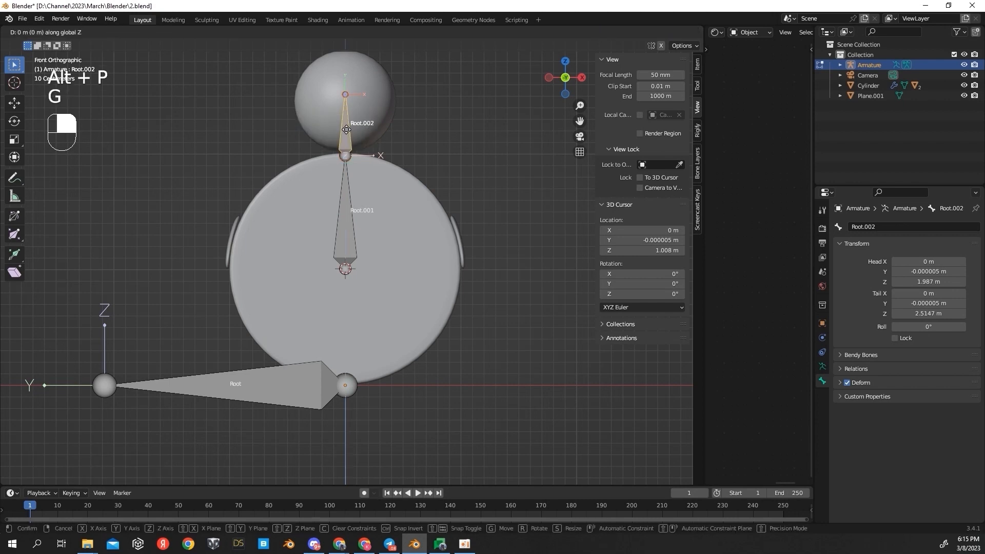
pyautogui.click(359, 467)
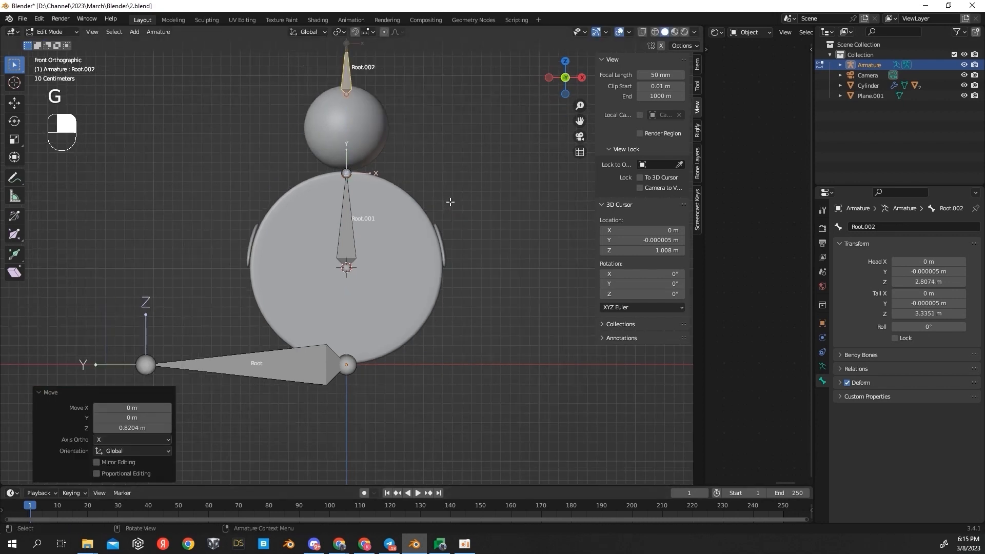
# Step: Snap the 3D cursor to the centre of the sphere's whole mesh
pyautogui.keyDown('shift'); pyautogui.moveTo(433, 169); pyautogui.dragTo(446, 277, button='middle'); pyautogui.keyUp('shift')
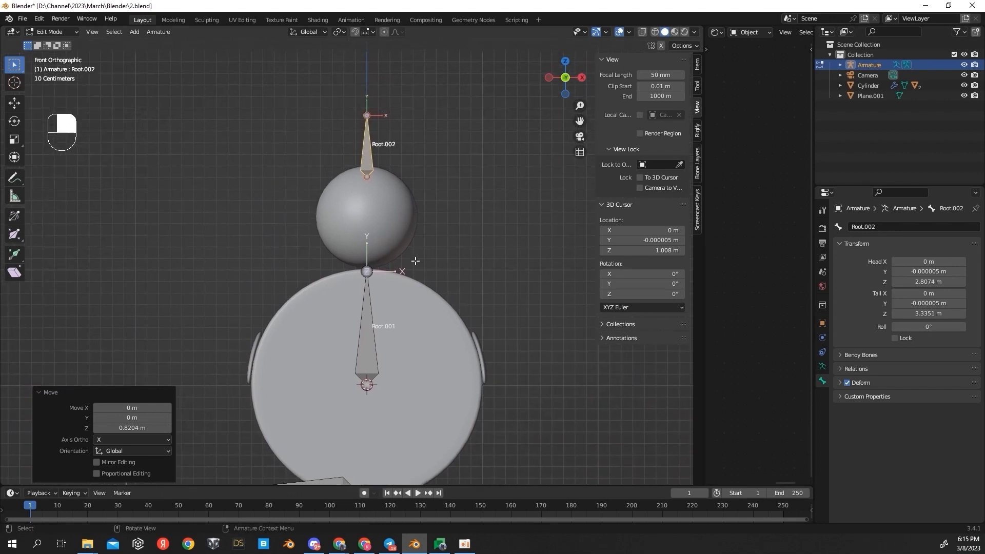
pyautogui.press('Tab')
pyautogui.click(390, 230)
pyautogui.press('Tab')
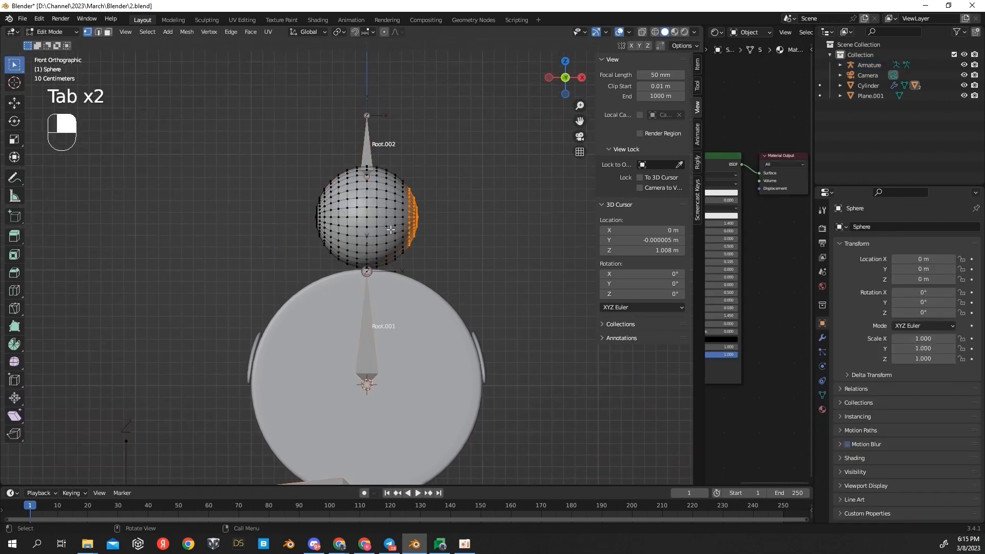
pyautogui.press('a')
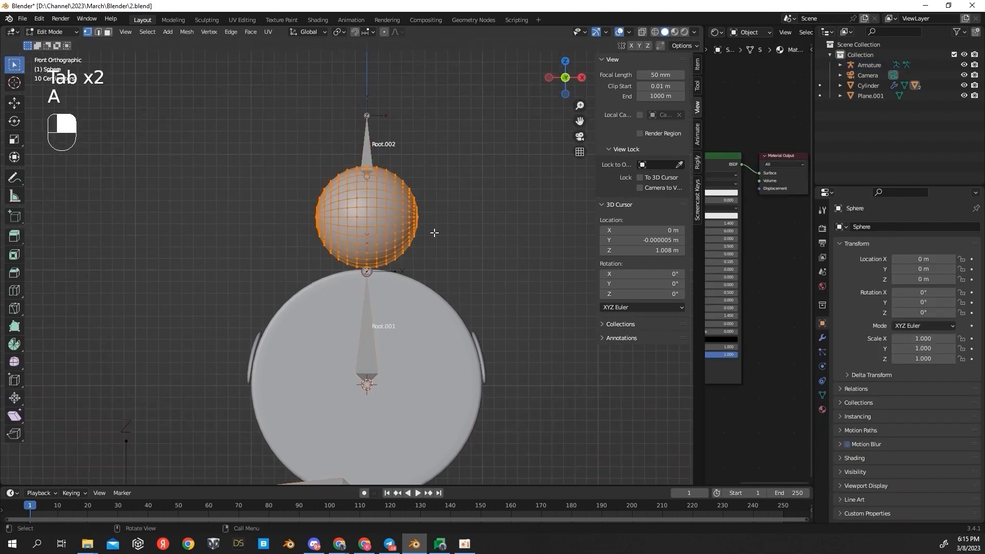
pyautogui.hotkey('shift', 's')
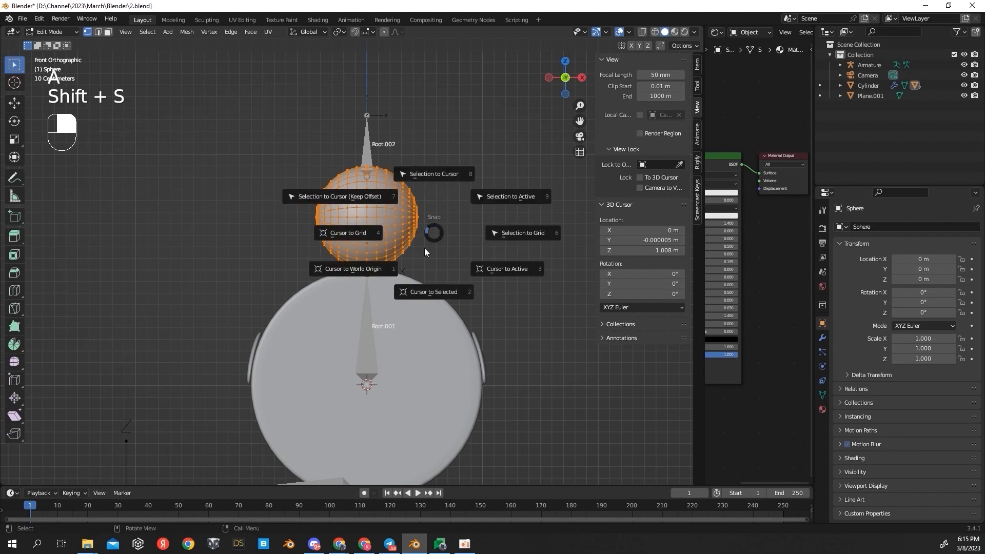
pyautogui.click(433, 290)
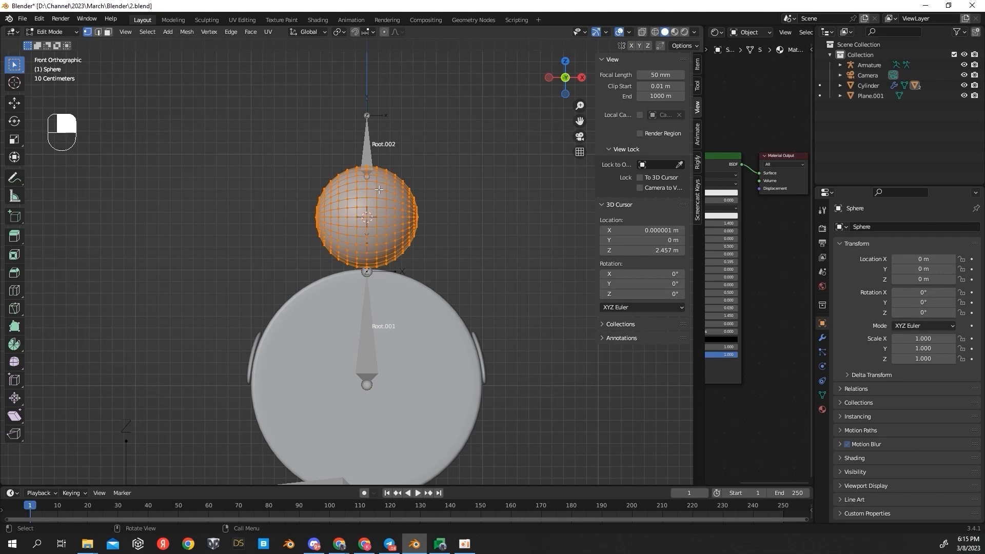
# Step: Snap the upper bone to the 3D cursor at the centre of the sphere
pyautogui.press('Tab')
pyautogui.click(371, 155)
pyautogui.press('Tab')
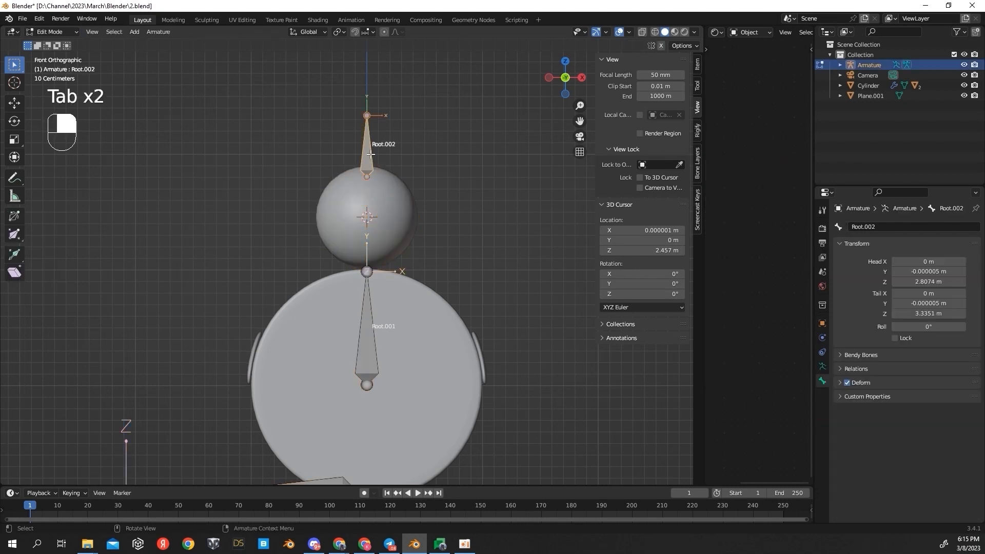
pyautogui.hotkey('shift', 's')
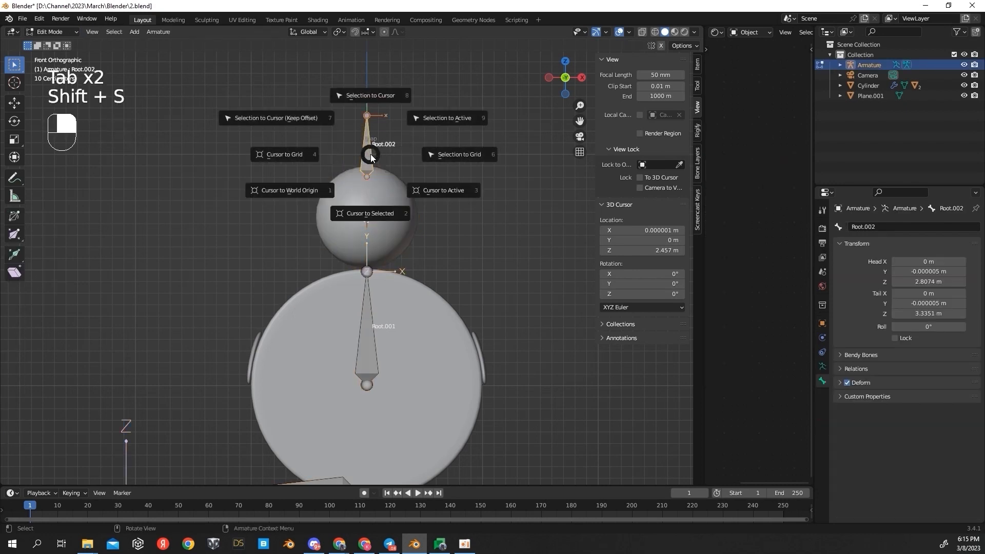
pyautogui.click(384, 94)
# Step: Move the upper bone's tip down about 0.09 m along Z to the top of the sphere and finish editing the armature
pyautogui.click(370, 154)
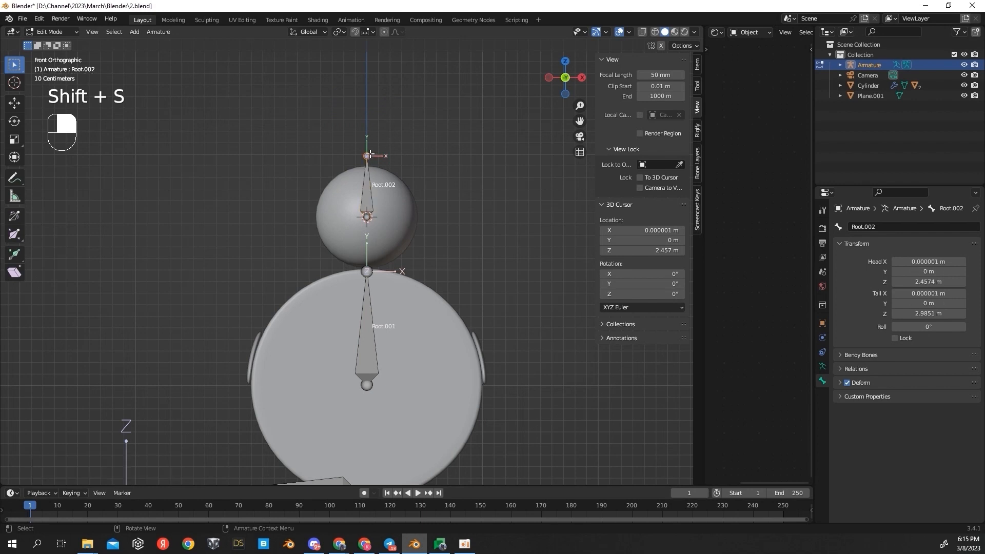
pyautogui.press('g')
pyautogui.press('z')
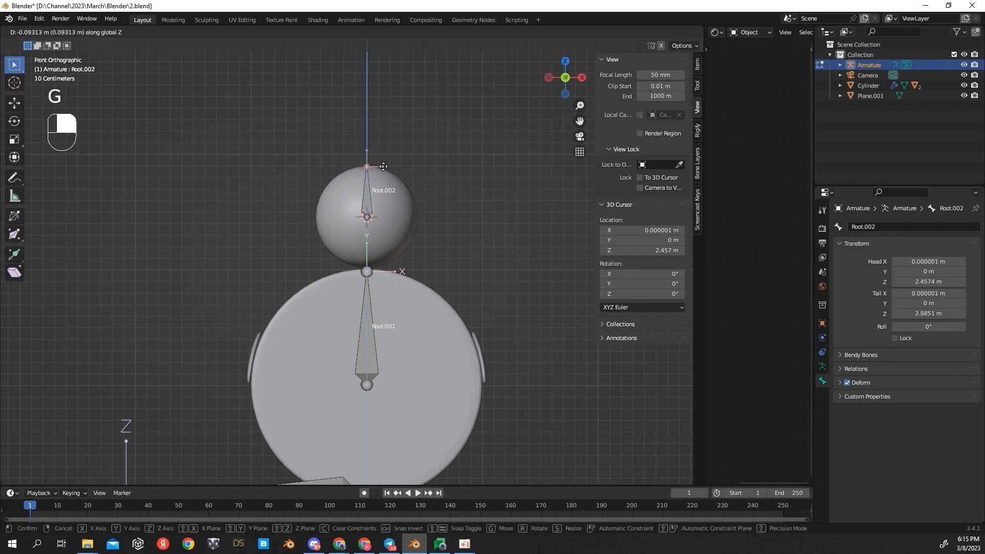
pyautogui.click(384, 166)
pyautogui.press('Tab')
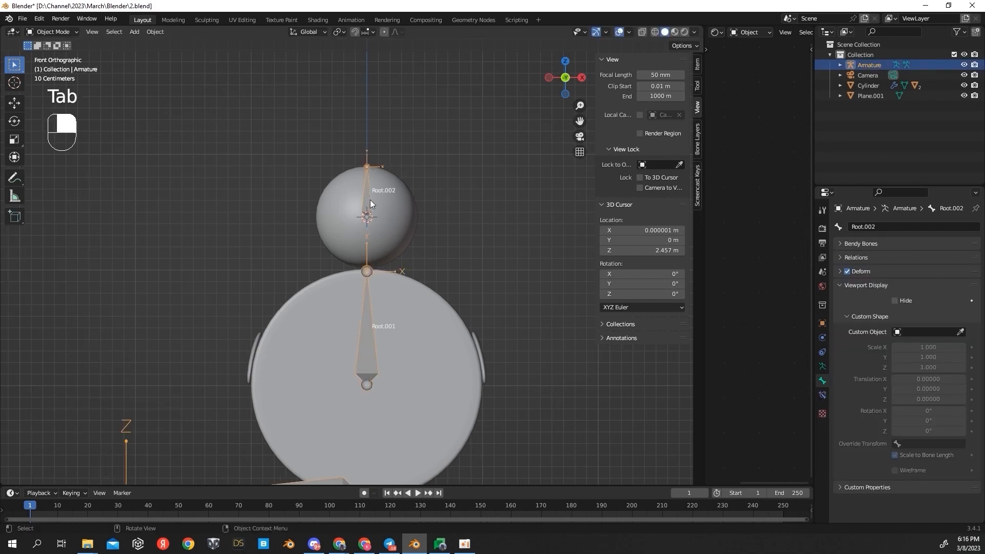
# Step: Parent the cylinder body to the armature using Armature Deform With Empty Groups
pyautogui.scroll(-2, 439, 282)
pyautogui.scroll(1, 439, 282)
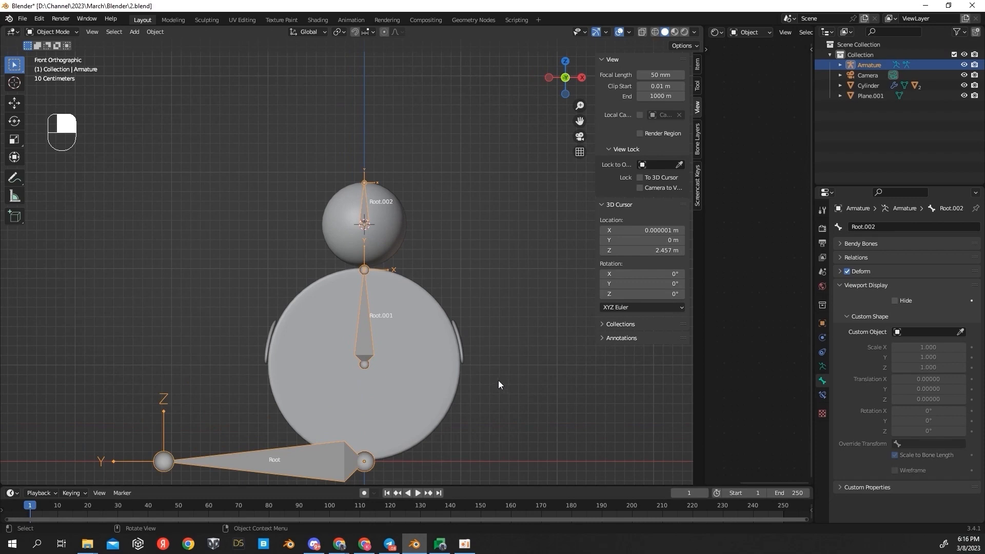
pyautogui.scroll(1, 497, 380)
pyautogui.keyDown('shift'); pyautogui.moveTo(545, 380); pyautogui.dragTo(528, 282, button='middle'); pyautogui.keyUp('shift')
pyautogui.click(443, 255)
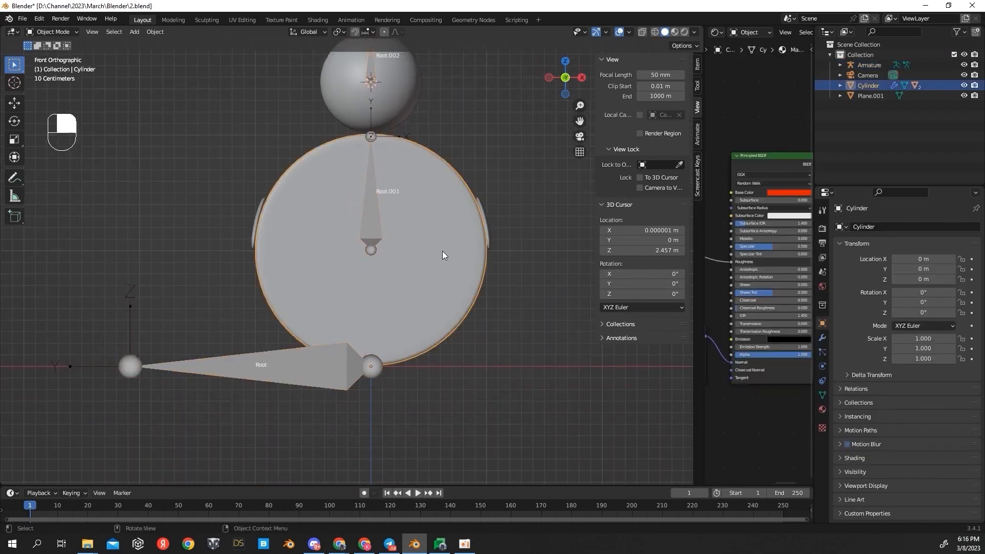
pyautogui.keyDown('shift'); pyautogui.click(375, 218); pyautogui.keyUp('shift')
pyautogui.hotkey('ctrl', 'p')
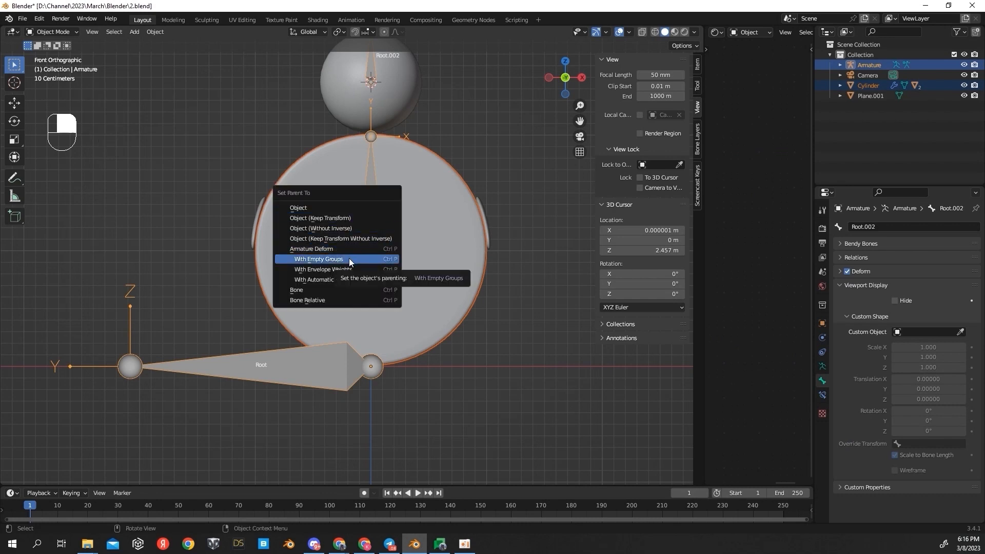
pyautogui.click(349, 259)
# Step: Try to parent the sphere above the body to the armature
pyautogui.scroll(-2, 380, 249)
pyautogui.keyDown('shift'); pyautogui.moveTo(386, 240); pyautogui.dragTo(370, 328, button='middle'); pyautogui.keyUp('shift')
pyautogui.scroll(2, 370, 327)
pyautogui.click(395, 231)
pyautogui.keyDown('shift'); pyautogui.click(348, 192); pyautogui.keyUp('shift')
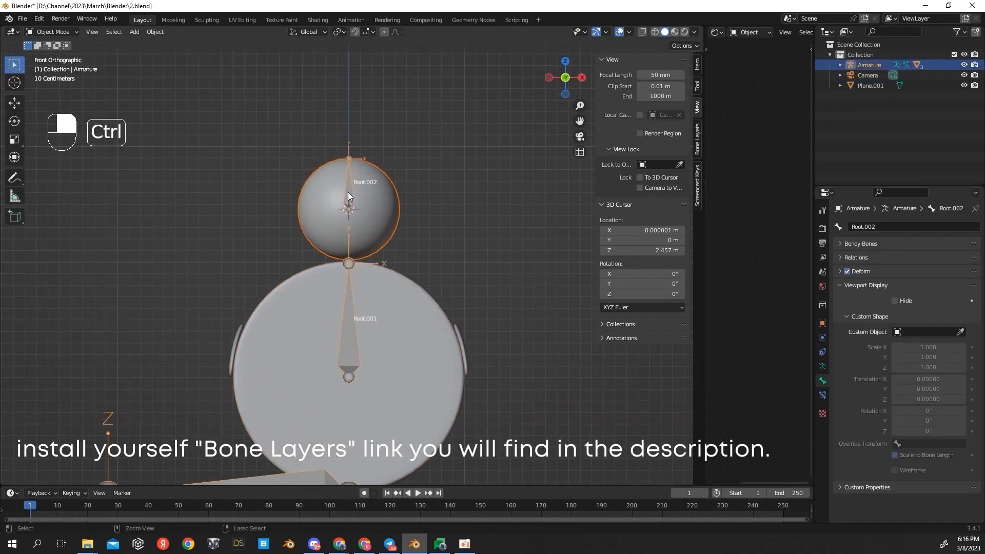
pyautogui.hotkey('ctrl', 'p')
pyautogui.click(348, 192)
pyautogui.hotkey('ctrl', 'z')
pyautogui.hotkey('ctrl', 'z')
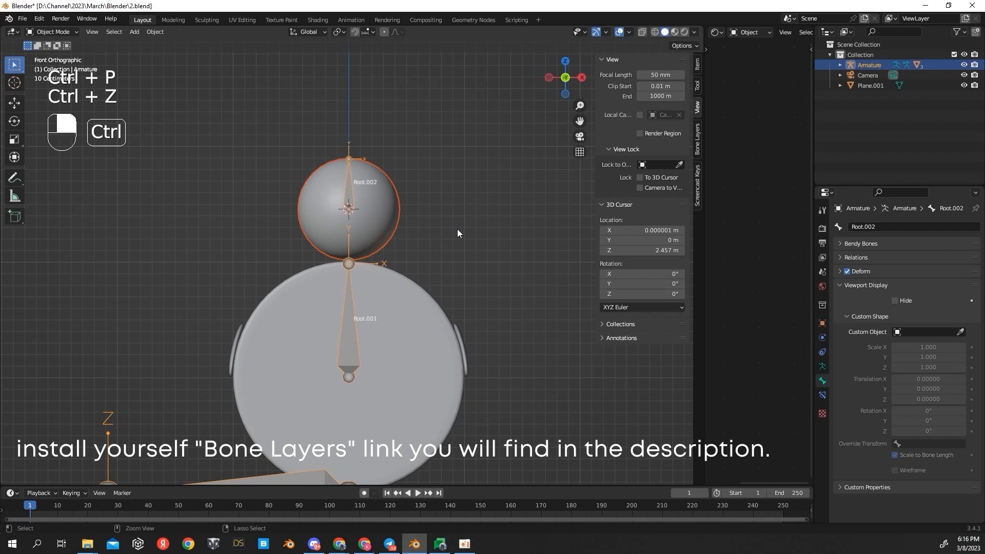
# Step: Name the first bone layer of the armature's second layer group "Root"
pyautogui.scroll(-1, 468, 261)
pyautogui.scroll(1, 474, 313)
pyautogui.keyDown('shift'); pyautogui.moveTo(489, 353); pyautogui.dragTo(536, 198, button='middle'); pyautogui.keyUp('shift')
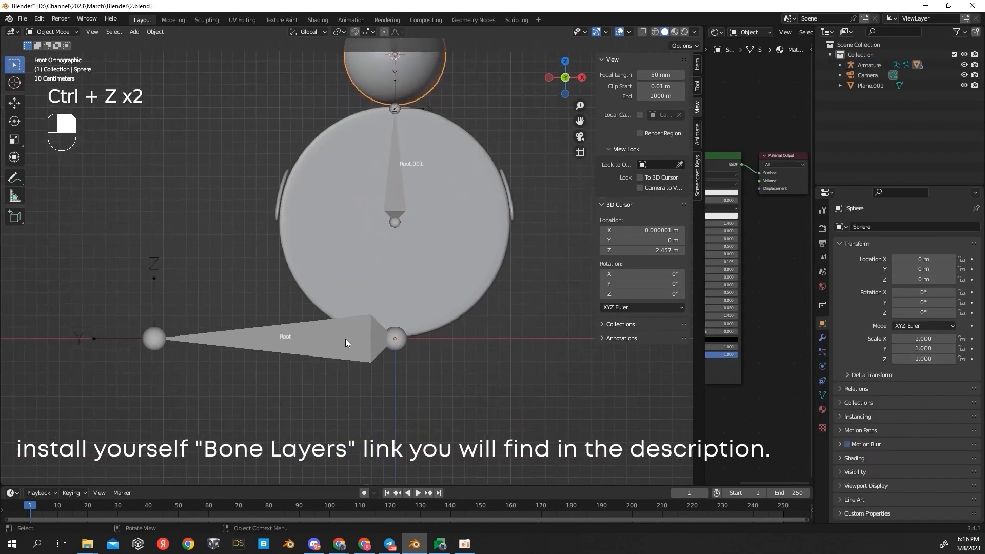
pyautogui.click(346, 339)
pyautogui.click(697, 141)
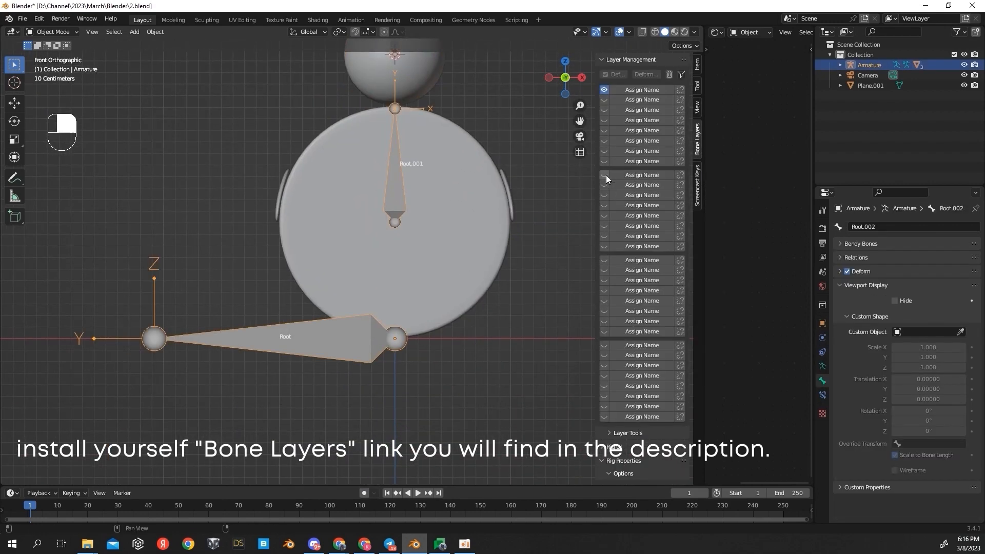
pyautogui.click(638, 176)
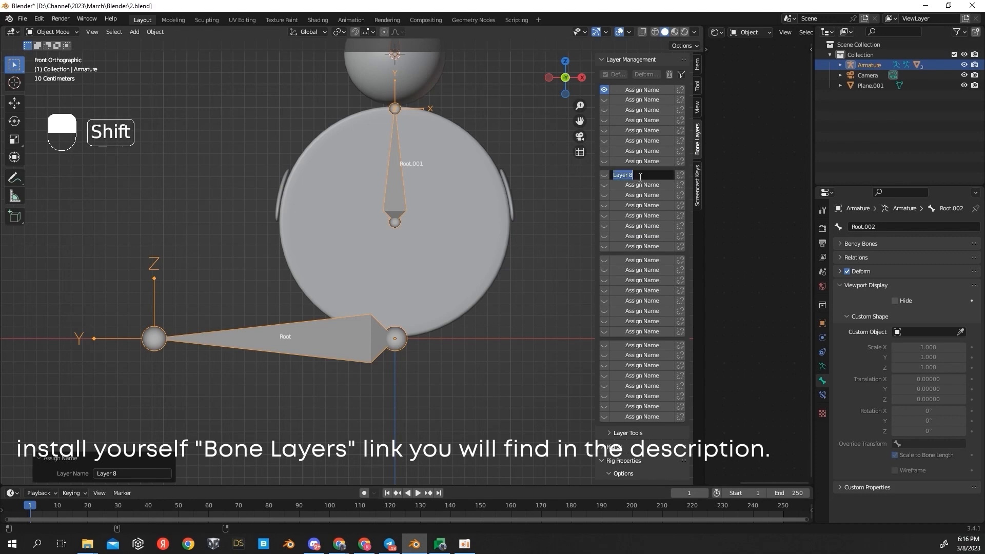
pyautogui.write('Root')
pyautogui.click(458, 255)
# Step: Move the horizontal root bone onto the Root bone layer
pyautogui.press('Tab')
pyautogui.click(367, 347)
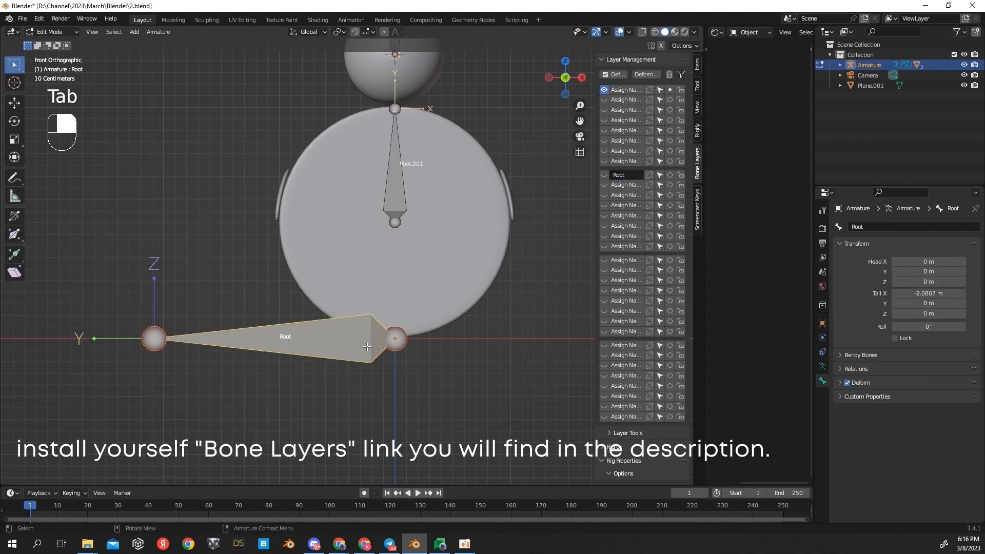
pyautogui.click(649, 175)
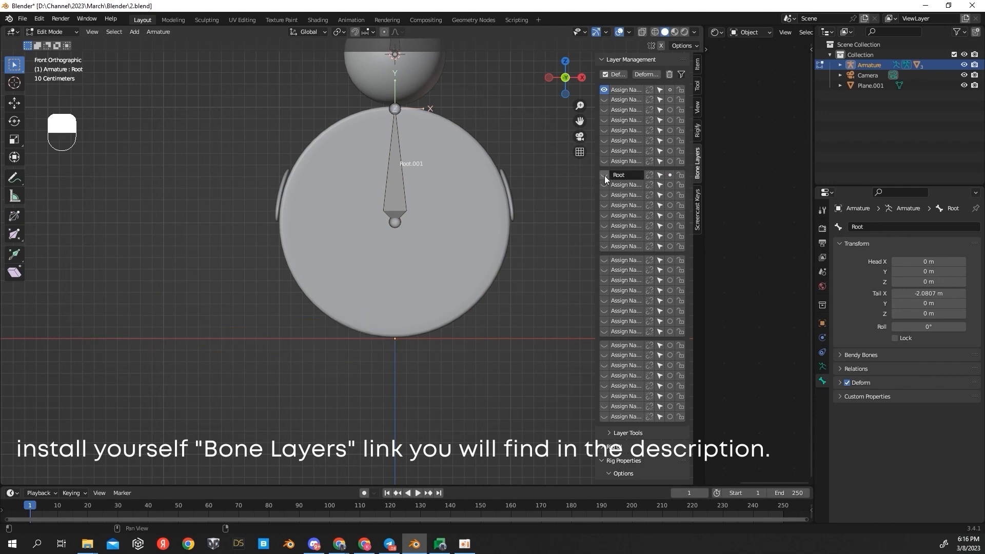
# Step: Rename the bone inside the cylinder body as Bone_1
pyautogui.scroll(1, 411, 180)
pyautogui.click(411, 181)
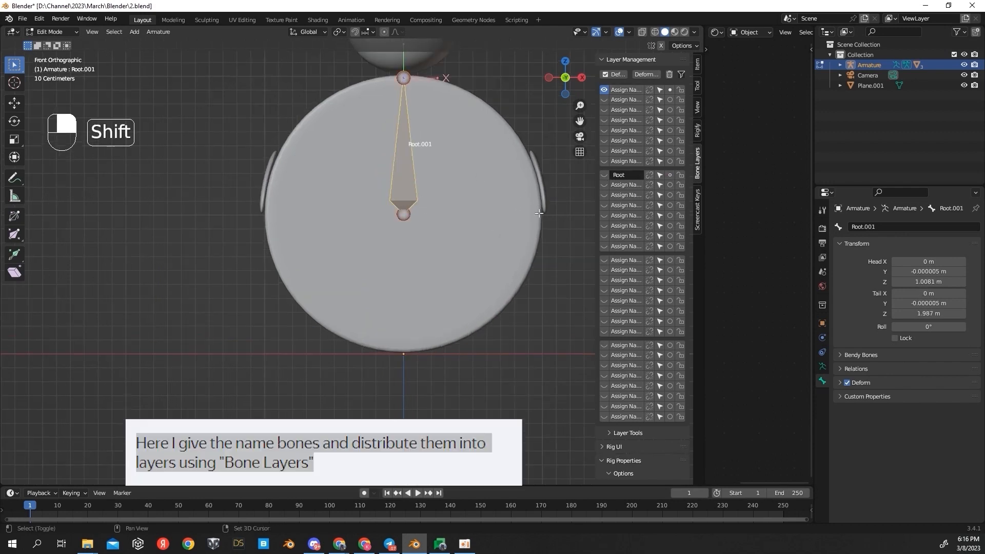
pyautogui.keyDown('shift'); pyautogui.moveTo(539, 209); pyautogui.dragTo(510, 279, button='middle'); pyautogui.keyUp('shift')
pyautogui.click(878, 226)
pyautogui.write('Bone_1')
pyautogui.press('Return')
# Step: Rename the bone inside the sphere as Bone_2
pyautogui.click(374, 65)
pyautogui.click(914, 226)
pyautogui.write('B')
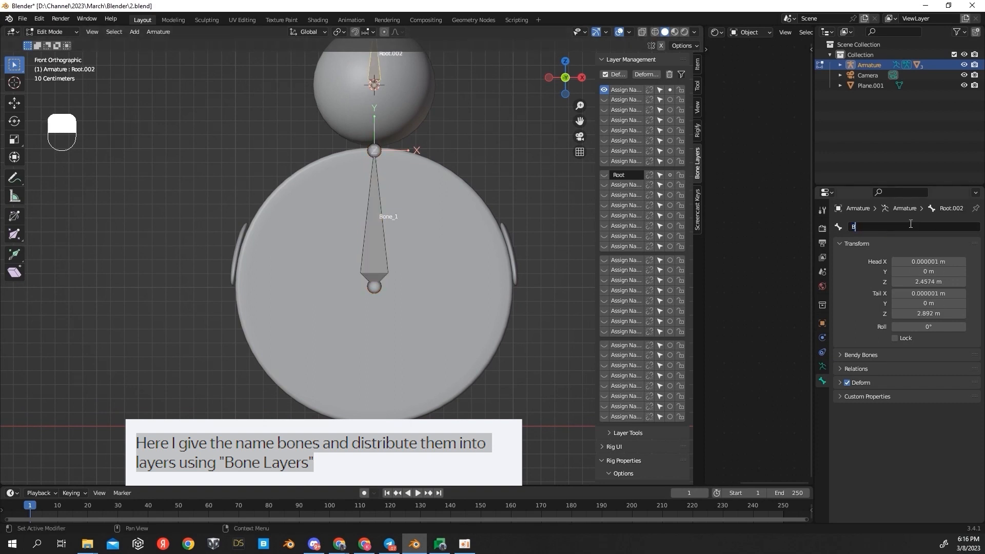
pyautogui.write('one_2')
pyautogui.click(860, 282)
# Step: Parent the cylinder body to the armature again with empty groups for the renamed bones
pyautogui.scroll(1, 447, 256)
pyautogui.click(378, 234)
pyautogui.scroll(-2, 379, 234)
pyautogui.scroll(1, 379, 233)
pyautogui.keyDown('shift'); pyautogui.moveTo(460, 216); pyautogui.dragTo(420, 234, button='middle'); pyautogui.keyUp('shift')
pyautogui.press('Tab')
pyautogui.click(433, 255)
pyautogui.press('Tab')
pyautogui.press('Tab')
pyautogui.keyDown('shift'); pyautogui.click(350, 240); pyautogui.keyUp('shift')
pyautogui.hotkey('ctrl', 'p')
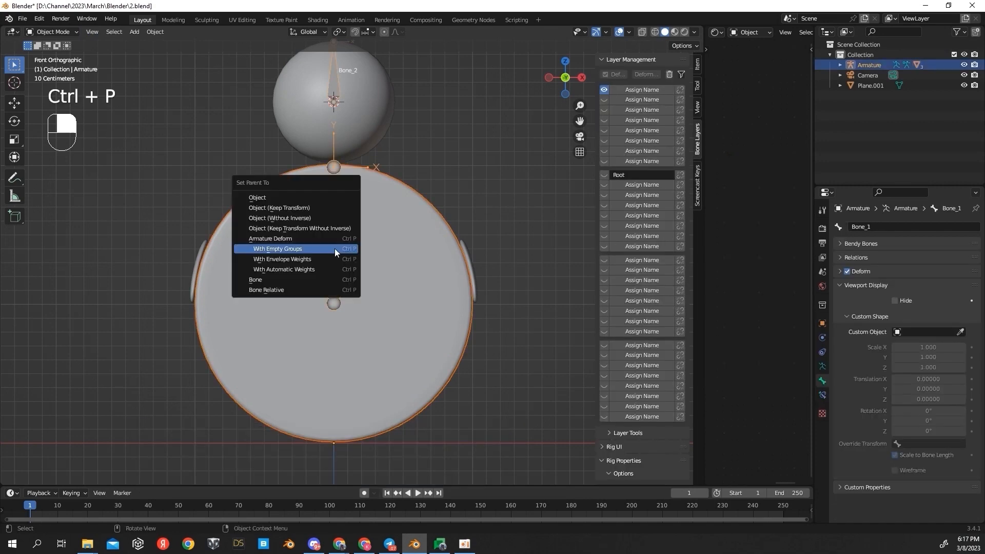
pyautogui.click(334, 249)
# Step: Parent the curved pieces on the body's sides (the Plane object) to the armature
pyautogui.click(472, 264)
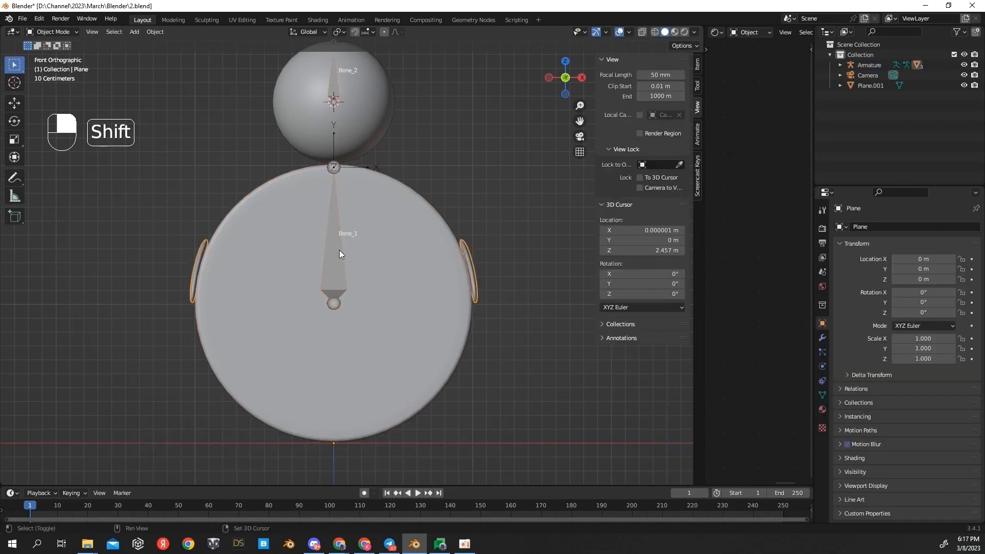
pyautogui.keyDown('shift'); pyautogui.moveTo(336, 251); pyautogui.dragTo(325, 243, button='middle'); pyautogui.keyUp('shift')
pyautogui.keyDown('ctrl'); pyautogui.click(326, 247); pyautogui.keyUp('ctrl')
pyautogui.hotkey('ctrl', 'p')
pyautogui.click(326, 246)
# Step: Parent the sphere above the body to the armature using Armature Deform
pyautogui.click(349, 94)
pyautogui.keyDown('shift'); pyautogui.click(322, 78); pyautogui.keyUp('shift')
pyautogui.hotkey('ctrl', 'p')
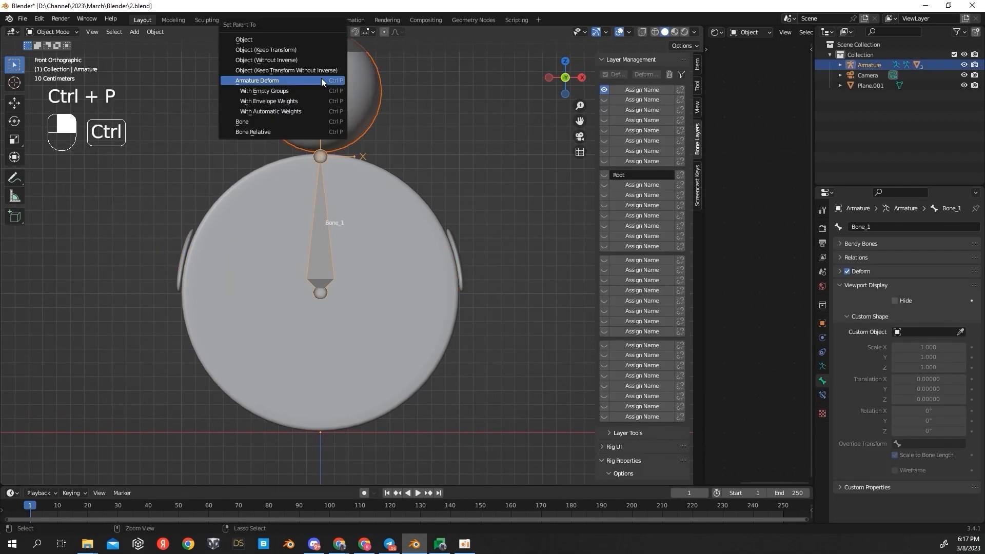
pyautogui.click(321, 80)
# Step: Assign all vertices of the cylinder body to its Bone_1 vertex group with weight 1.000
pyautogui.click(448, 206)
pyautogui.moveTo(448, 206); pyautogui.dragTo(282, 319, button='middle')
pyautogui.click(282, 319)
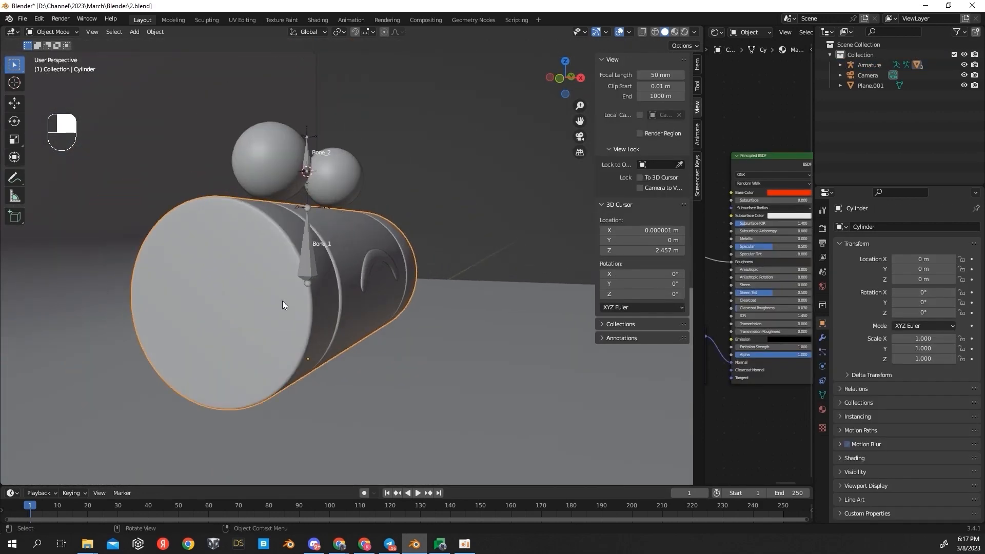
pyautogui.press('Tab')
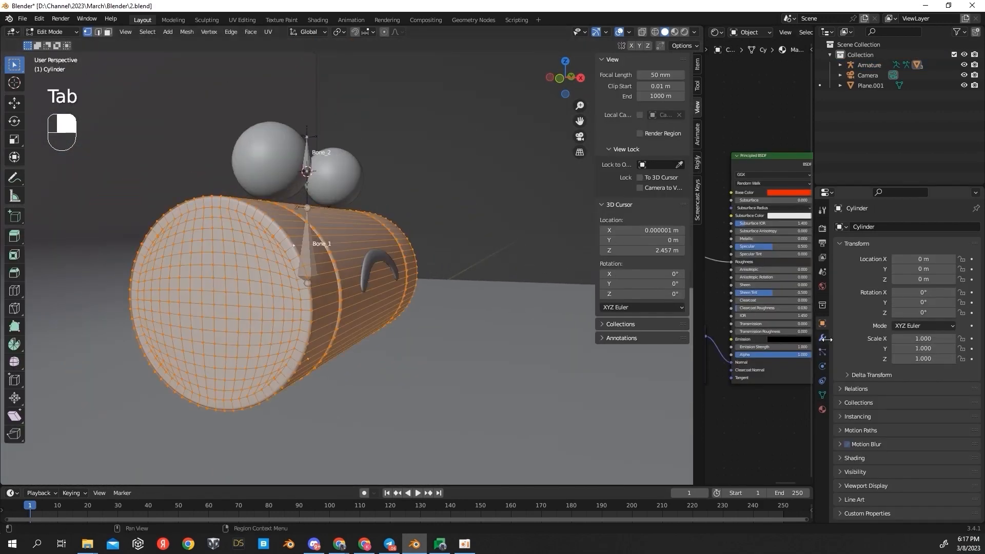
pyautogui.click(823, 395)
pyautogui.click(872, 273)
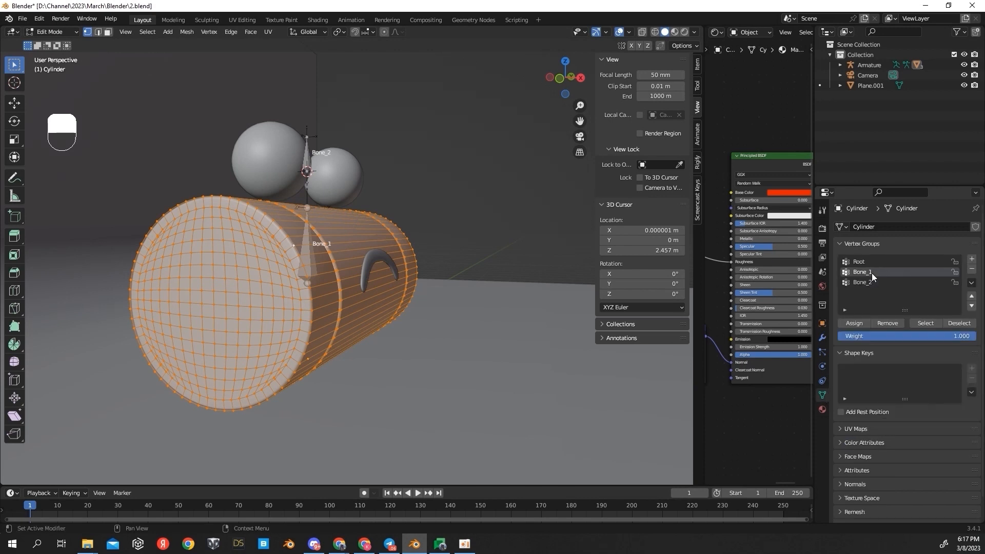
pyautogui.click(860, 323)
pyautogui.moveTo(371, 203)
pyautogui.mouseDown(button='middle')
pyautogui.moveTo(344, 212)
pyautogui.moveTo(381, 209)
pyautogui.mouseUp(button='middle')
pyautogui.press('Tab')
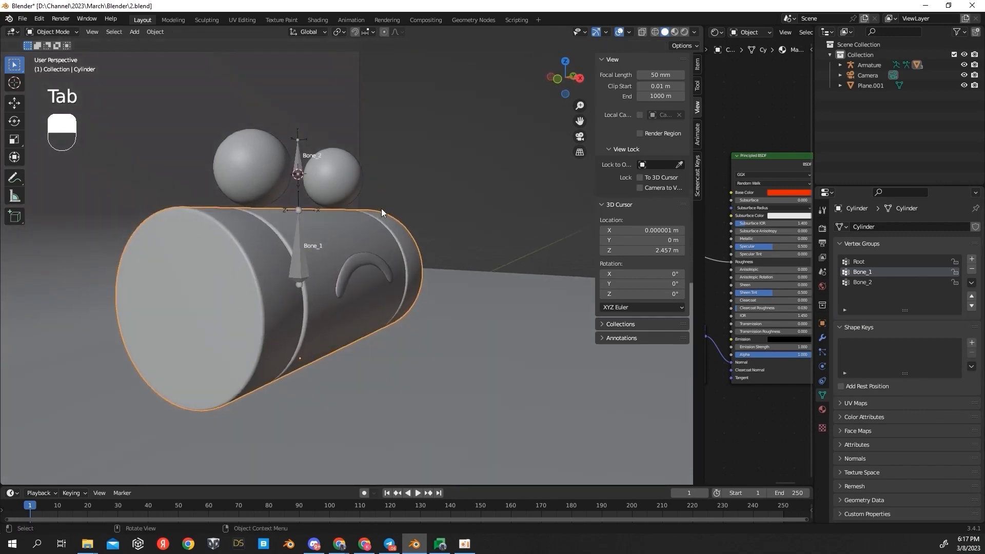
# Step: Assign all vertices of the eye spheres to their Bone_2 vertex group with weight 1.000
pyautogui.click(338, 187)
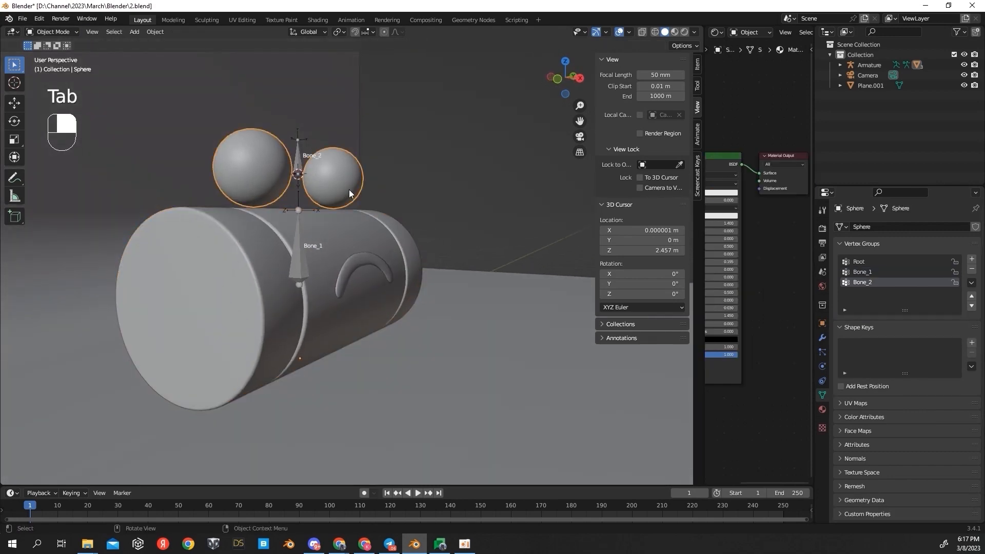
pyautogui.press('Tab')
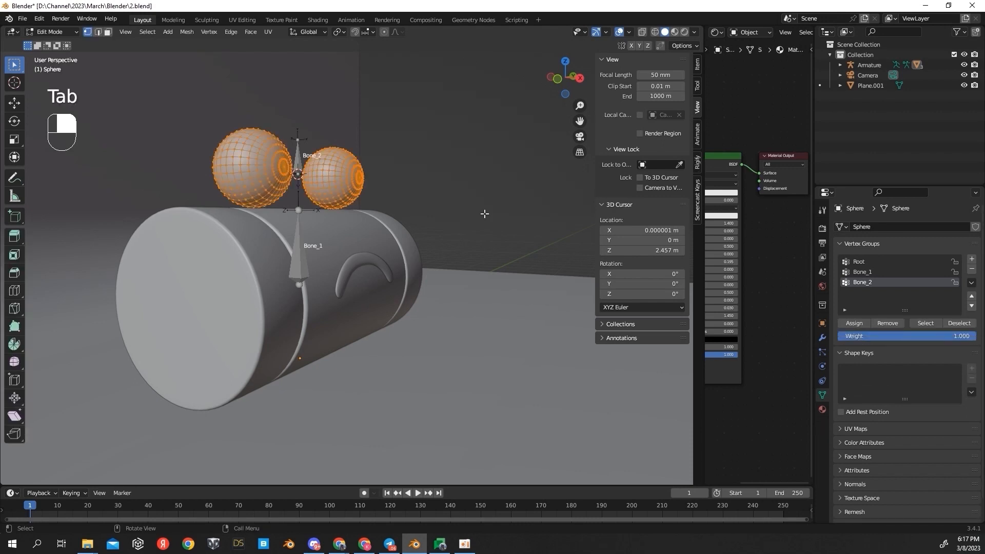
pyautogui.click(856, 325)
pyautogui.moveTo(278, 213); pyautogui.dragTo(334, 221, button='middle')
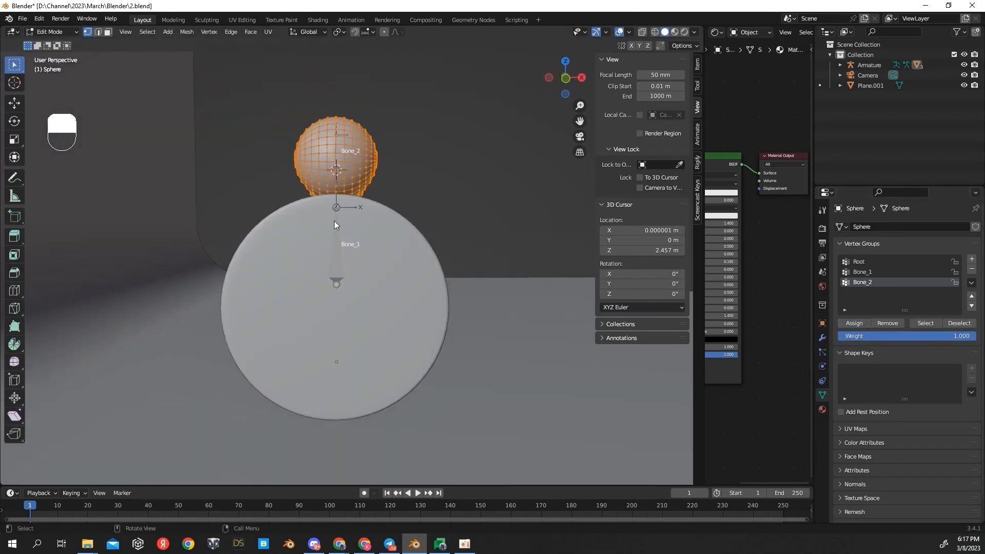
pyautogui.press('Tab')
# Step: Put the armature in Pose Mode, try rotating Bone_1 in front view, and undo the rotation
pyautogui.press('KP_1')
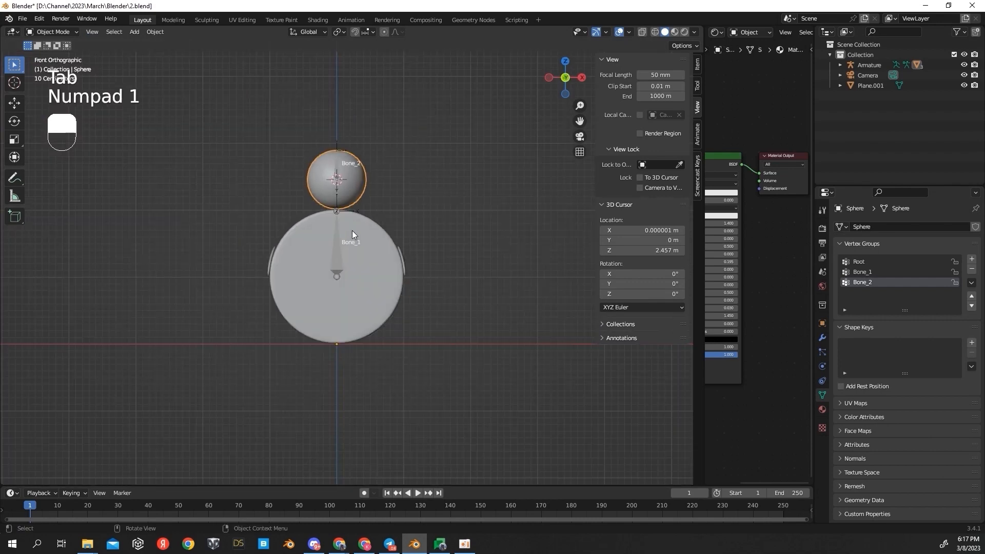
pyautogui.click(352, 230)
pyautogui.scroll(2, 335, 247)
pyautogui.press('Tab')
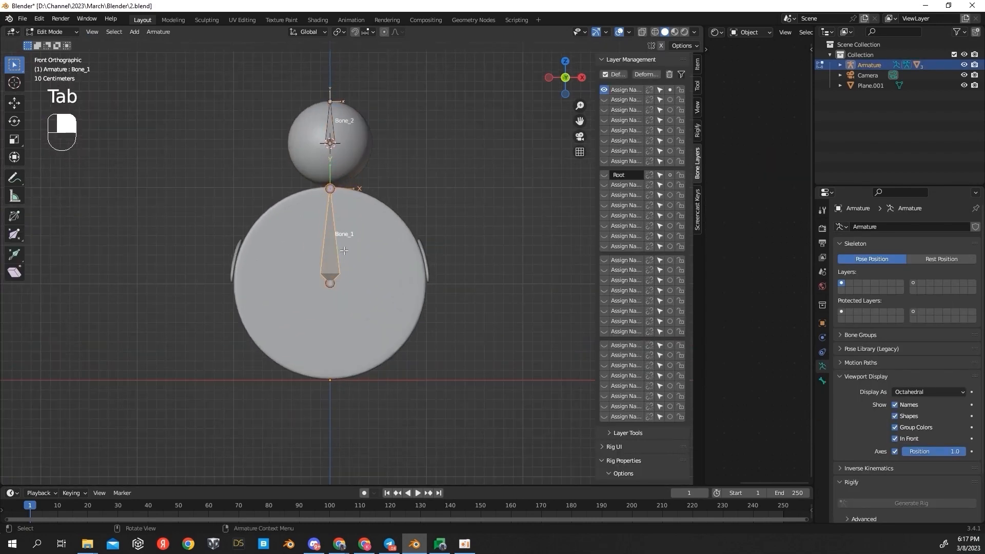
pyautogui.hotkey('ctrl', 'Tab')
pyautogui.click(347, 308)
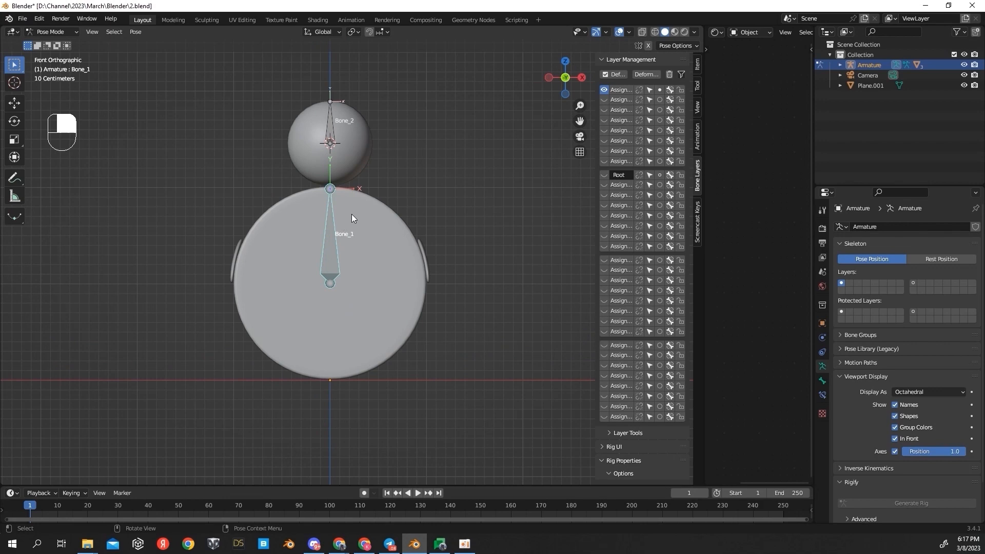
pyautogui.press('r')
pyautogui.click(322, 197)
pyautogui.hotkey('ctrl', 'z')
# Step: Try rotating Bone_2 freely and about the global Y axis, undoing each rotation
pyautogui.click(329, 122)
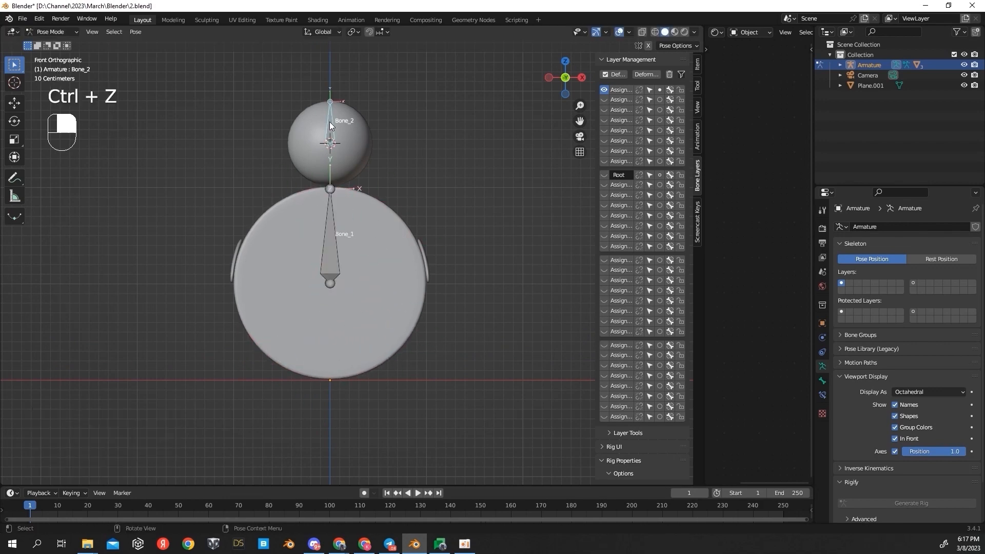
pyautogui.press('r')
pyautogui.click(461, 98)
pyautogui.hotkey('ctrl', 'z')
pyautogui.moveTo(452, 102); pyautogui.dragTo(430, 177, button='middle')
pyautogui.scroll(-2, 430, 177)
pyautogui.press('r')
pyautogui.press('y')
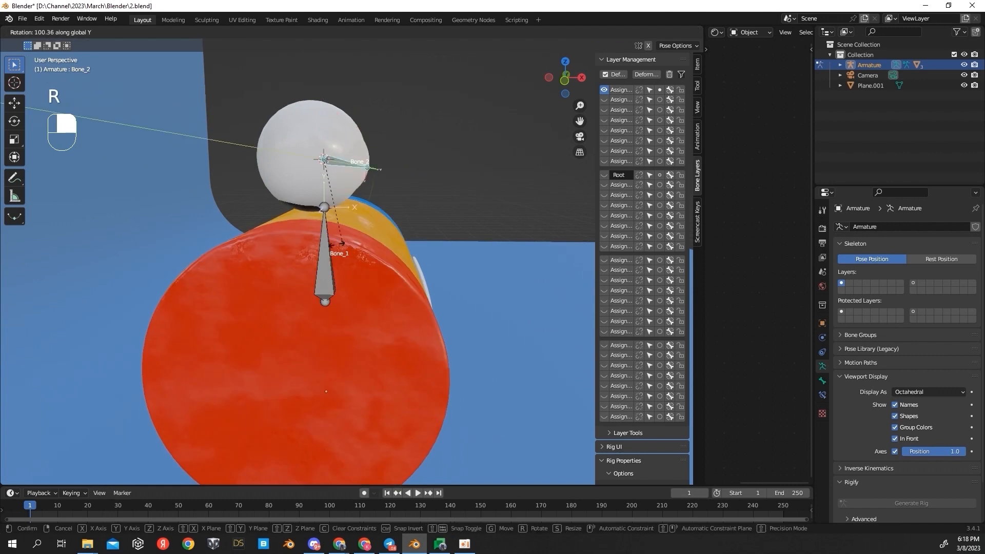
pyautogui.click(334, 308)
pyautogui.hotkey('ctrl', 'z')
pyautogui.hotkey('ctrl', 'z')
# Step: Try rotating Bone_1 about the global Y axis and undo the rotation
pyautogui.moveTo(375, 319); pyautogui.dragTo(383, 312, button='middle')
pyautogui.press('r')
pyautogui.press('y')
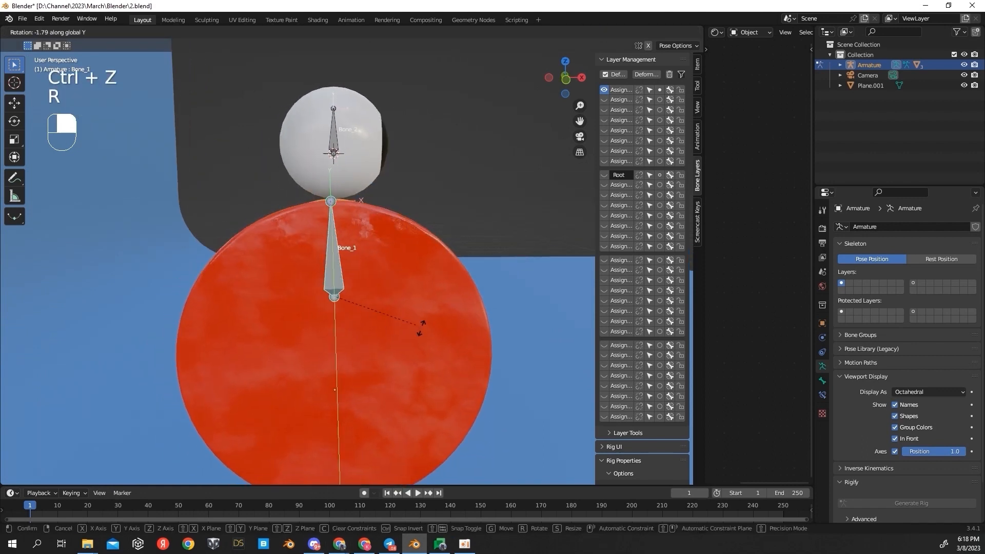
pyautogui.click(212, 394)
pyautogui.hotkey('ctrl', 'z')
# Step: Return to Object Mode and assign all vertices of the Plane mouth pieces to the Bone_1 vertex group
pyautogui.moveTo(452, 308); pyautogui.dragTo(377, 272, button='middle')
pyautogui.click(431, 291)
pyautogui.press('Tab')
pyautogui.hotkey('ctrl', 'Tab')
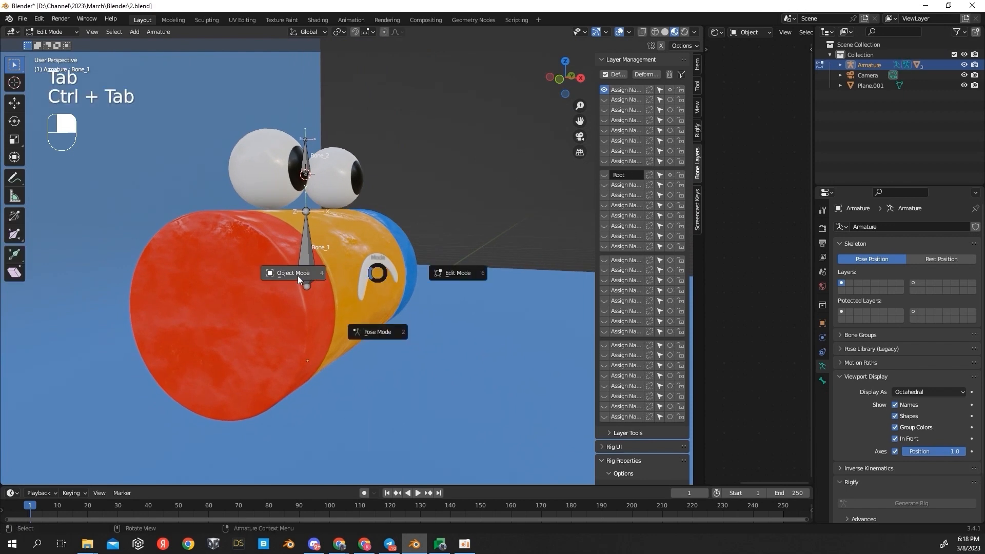
pyautogui.click(309, 278)
pyautogui.click(373, 270)
pyautogui.press('Tab')
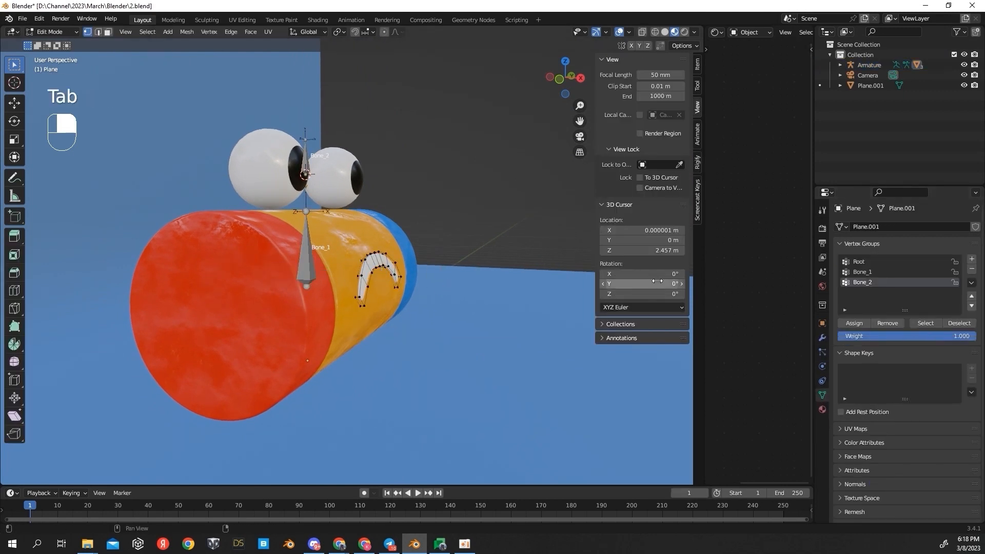
pyautogui.press('a')
pyautogui.click(872, 273)
pyautogui.click(860, 325)
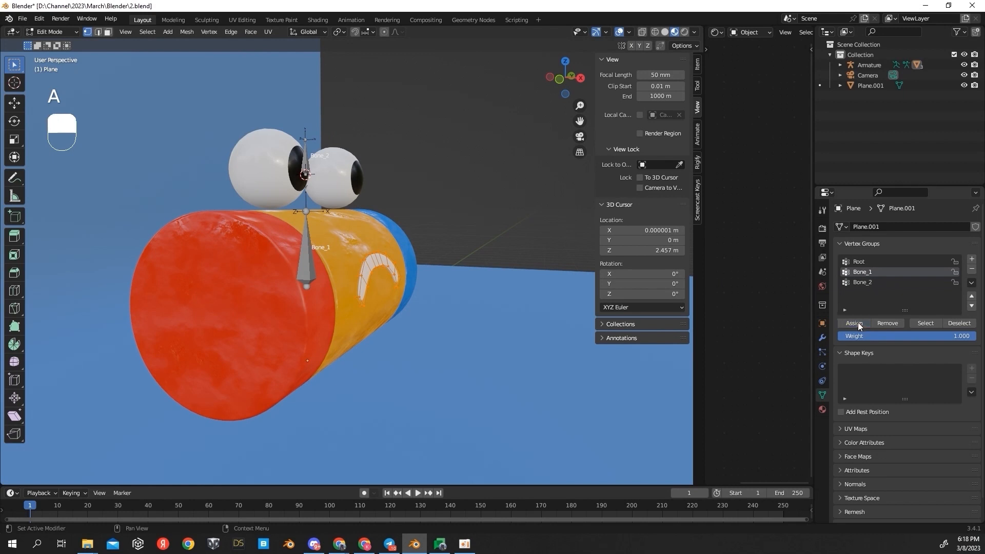
pyautogui.press('Tab')
# Step: Switch the armature back to Pose Mode and test the body and mouth with a Bone_1 rotation, undoing it
pyautogui.click(307, 258)
pyautogui.hotkey('ctrl', 'Tab')
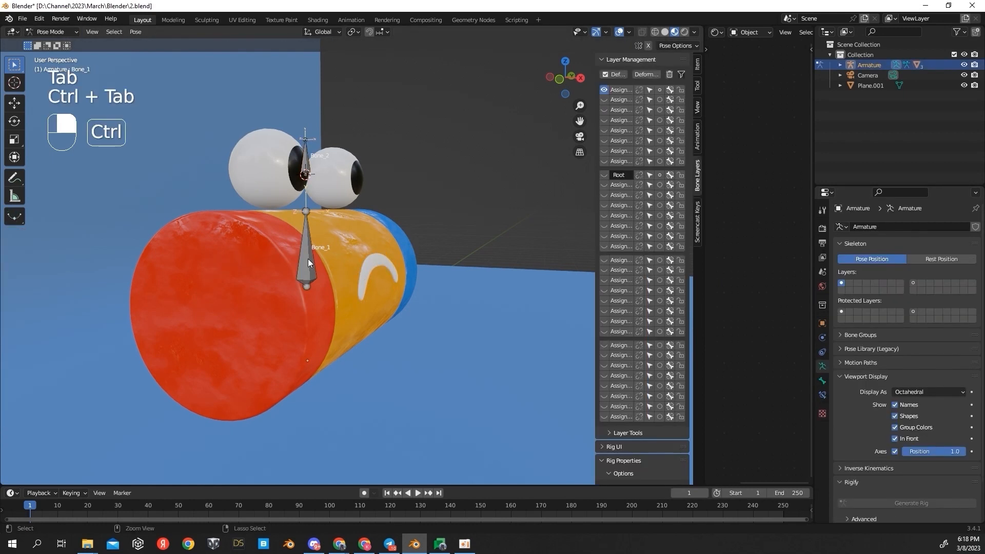
pyautogui.press('r')
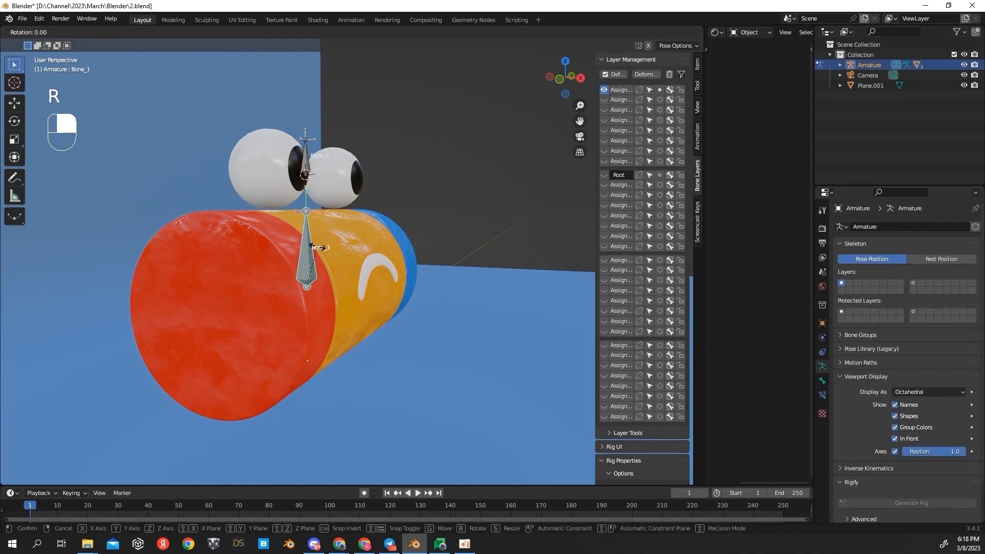
pyautogui.click(452, 186)
pyautogui.hotkey('ctrl', 'z')
# Step: Change the rotation mode of Bone_1 to XYZ Euler
pyautogui.click(305, 257)
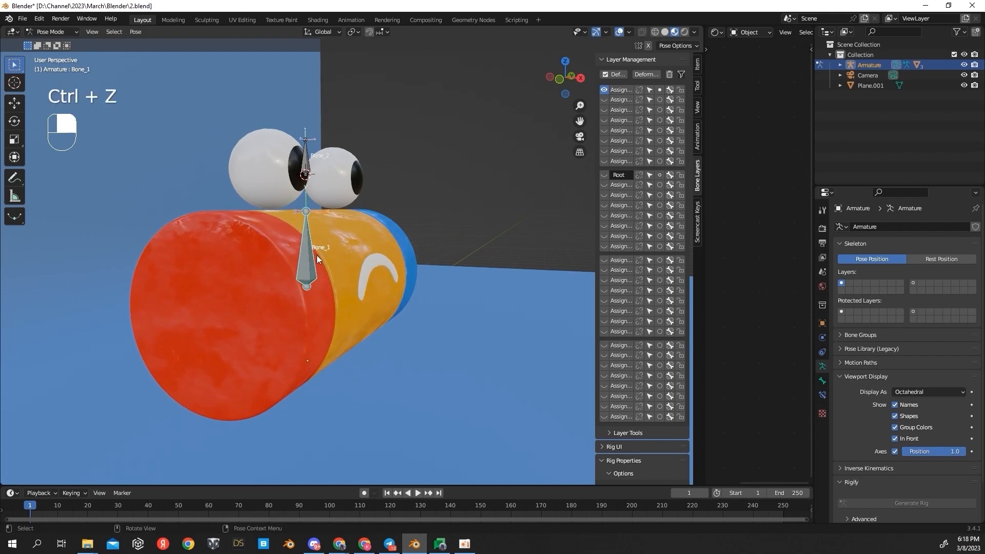
pyautogui.click(698, 64)
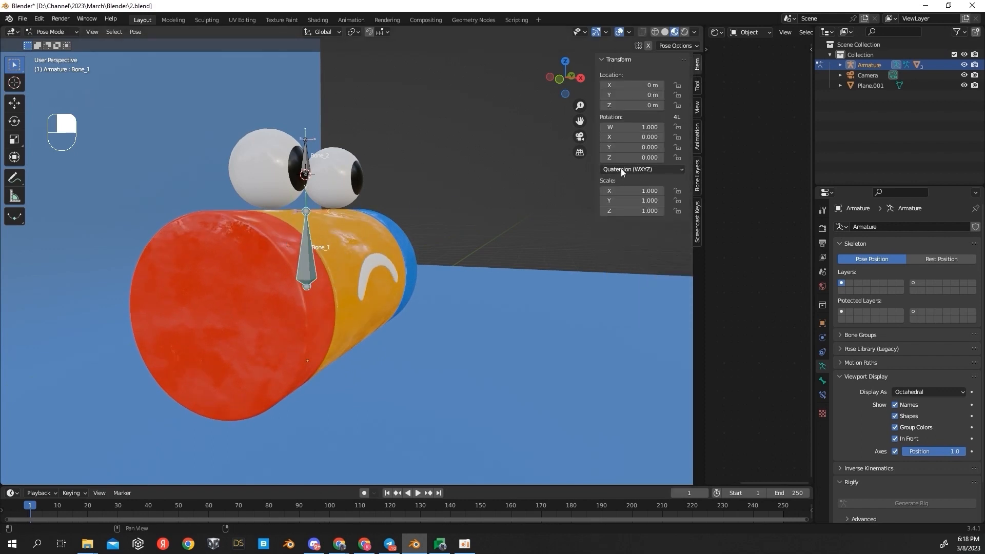
pyautogui.moveTo(370, 205); pyautogui.dragTo(521, 180, button='middle')
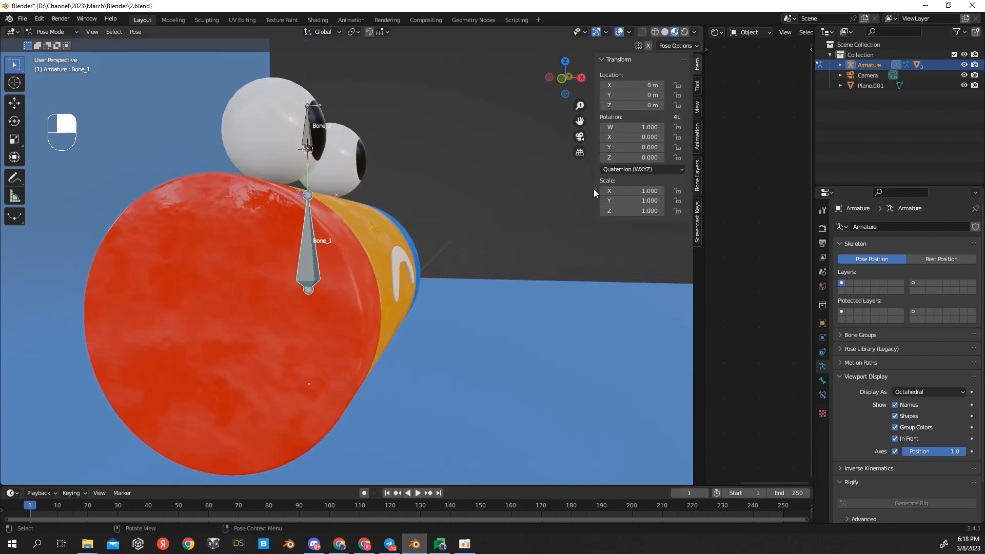
pyautogui.click(654, 169)
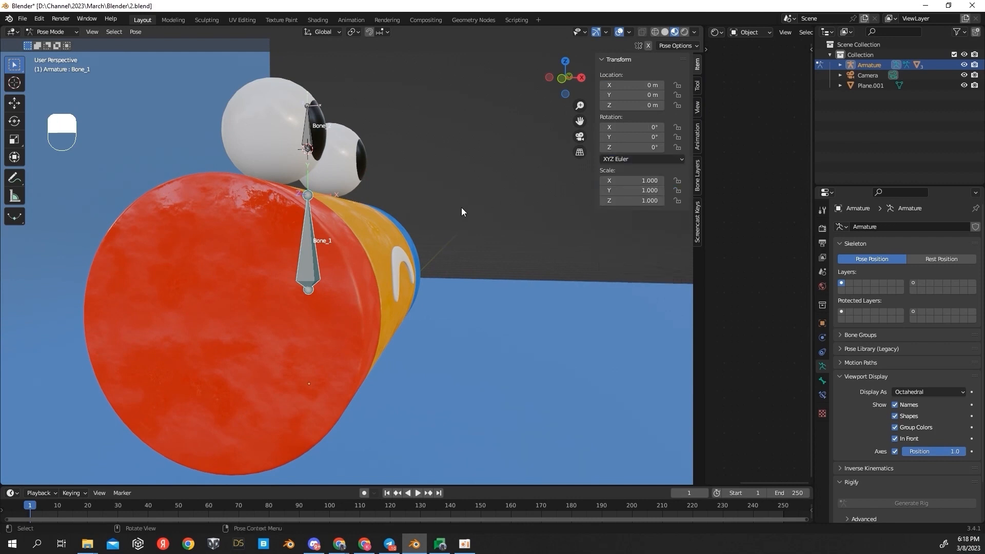
# Step: Change the rotation mode of Bone_2 to XYZ Euler
pyautogui.moveTo(461, 208); pyautogui.dragTo(439, 217, button='middle')
pyautogui.click(286, 135)
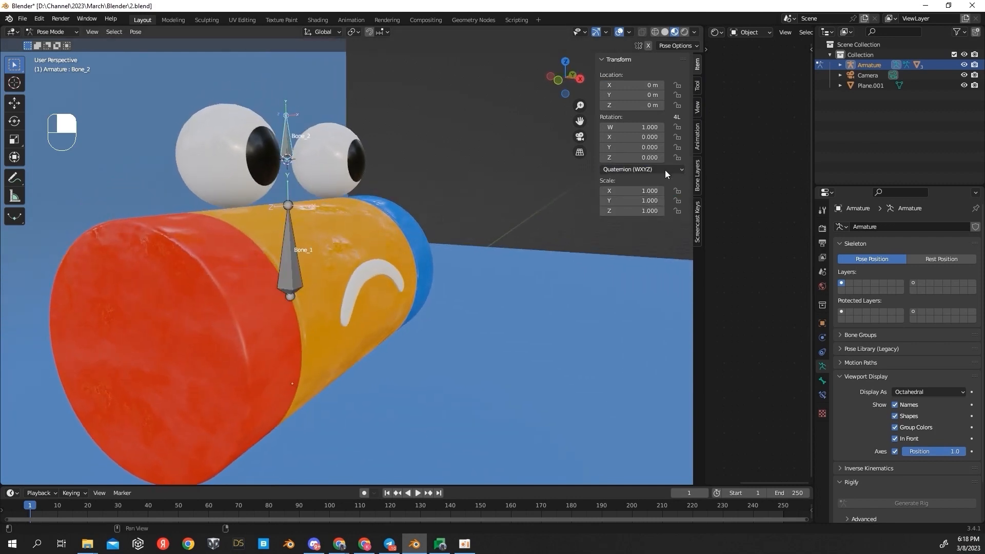
pyautogui.click(654, 169)
pyautogui.click(647, 189)
# Step: Lock the X and Y rotation of both Bone_1 and Bone_2
pyautogui.moveTo(583, 189); pyautogui.dragTo(444, 170, button='middle')
pyautogui.click(309, 254)
pyautogui.moveTo(310, 254); pyautogui.dragTo(306, 252, button='middle')
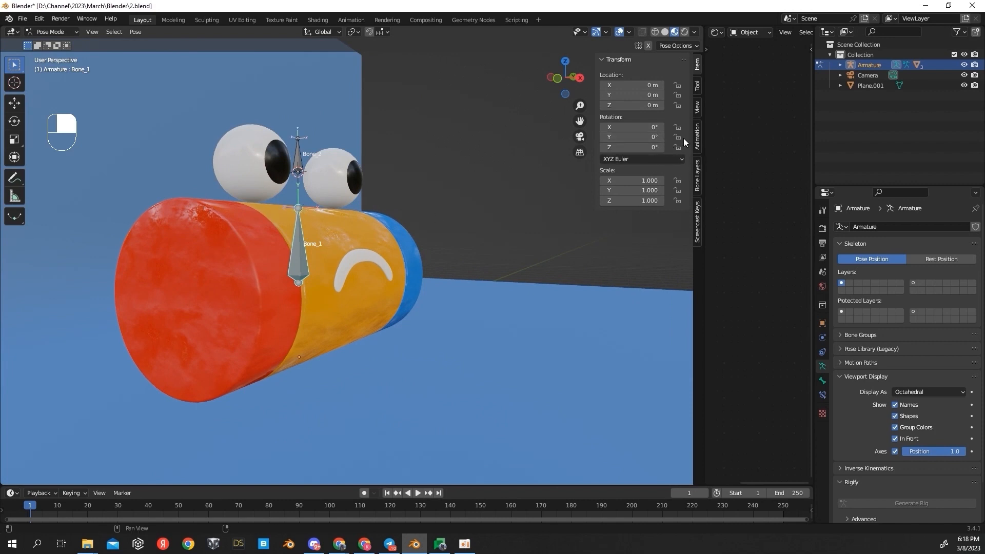
pyautogui.click(301, 171)
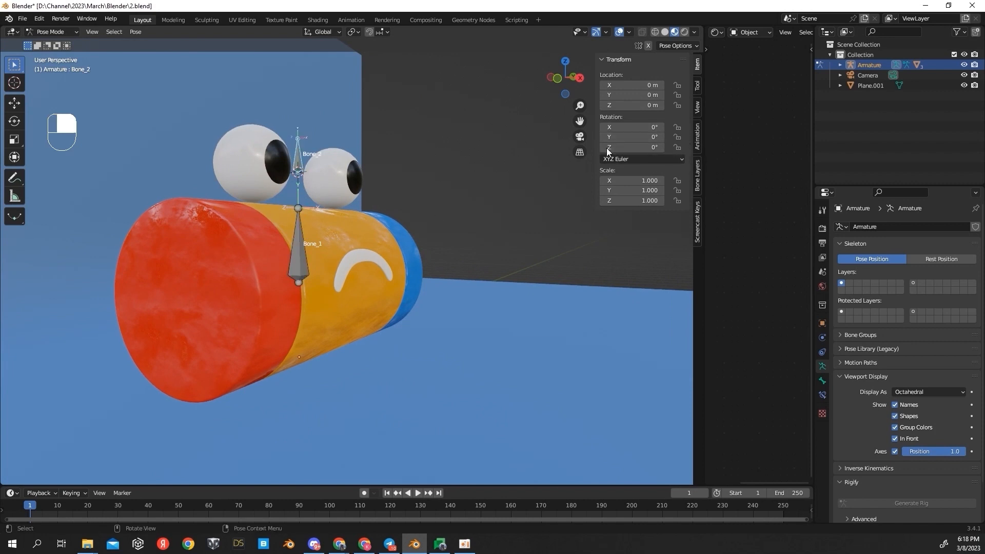
pyautogui.click(677, 135)
# Step: Test-rotate Bone_1 and Bone_2 with their locked axes, undoing each rotation
pyautogui.click(300, 264)
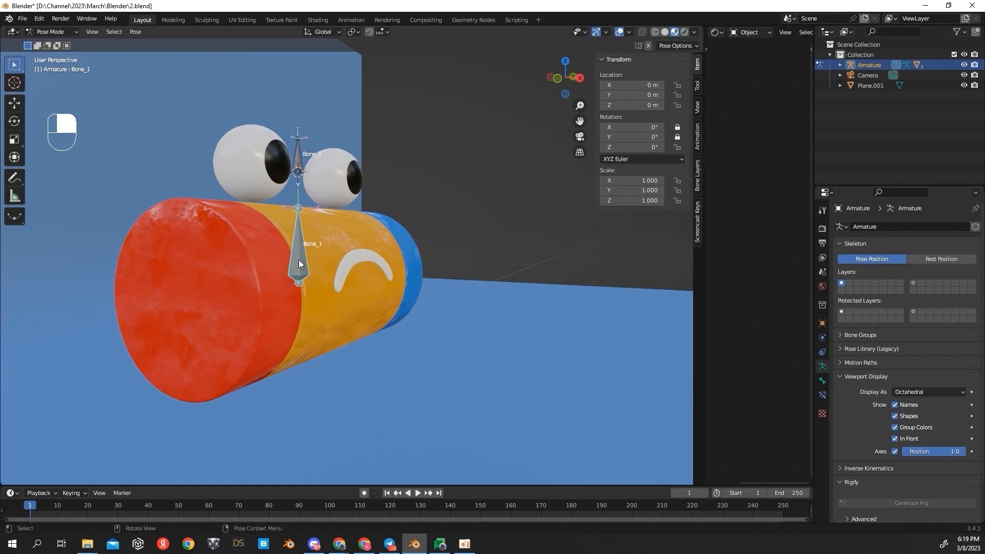
pyautogui.press('r')
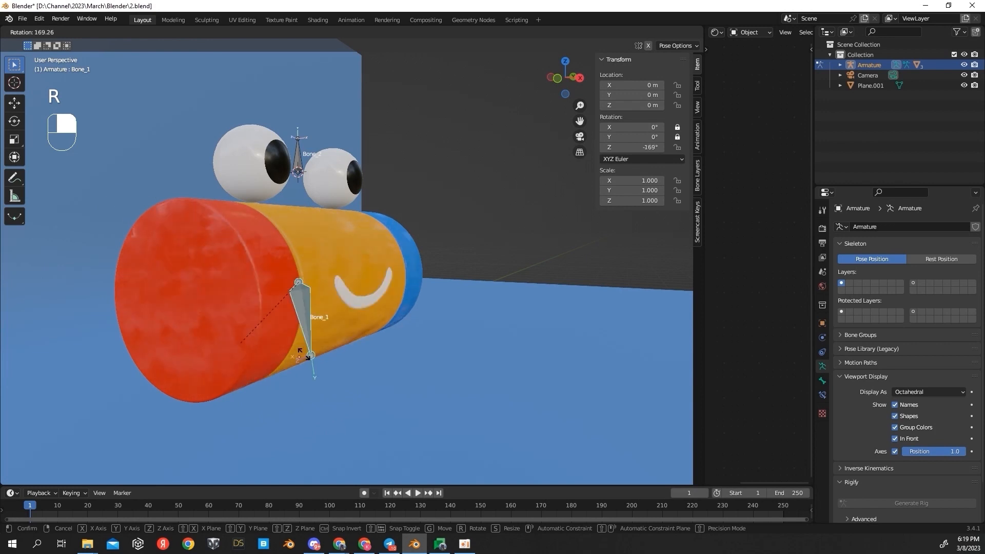
pyautogui.click(294, 130)
pyautogui.hotkey('ctrl', 'z')
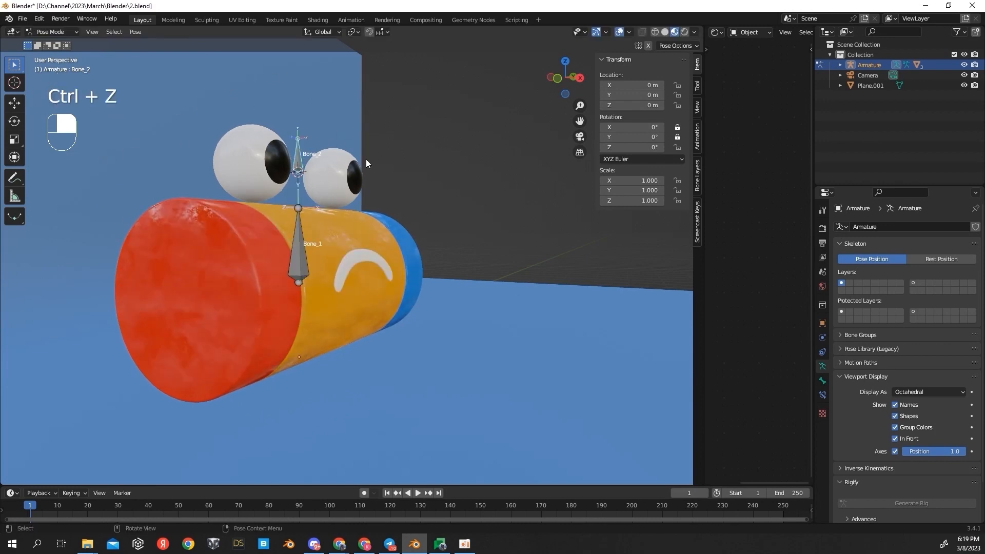
pyautogui.press('r')
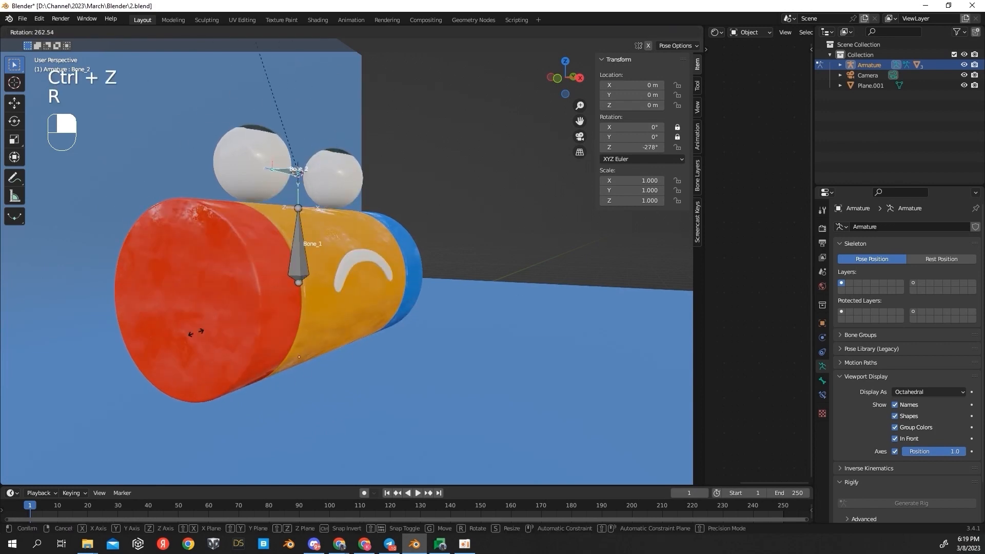
pyautogui.click(67, 296)
pyautogui.hotkey('ctrl', 'z')
# Step: Select Bone_1 in front view and copy the data path of its Z Euler rotation
pyautogui.moveTo(367, 264); pyautogui.dragTo(411, 260, button='middle')
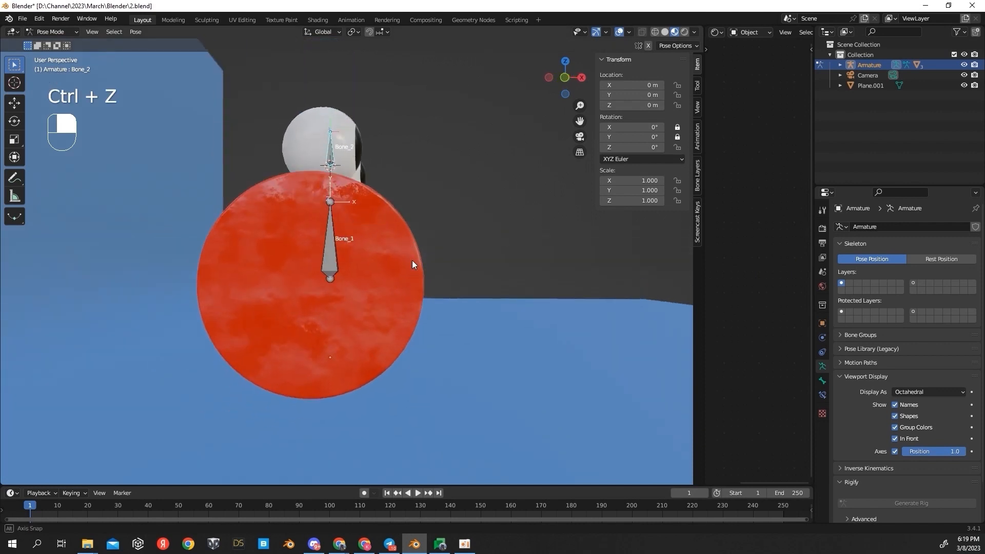
pyautogui.click(337, 263)
pyautogui.press('KP_1')
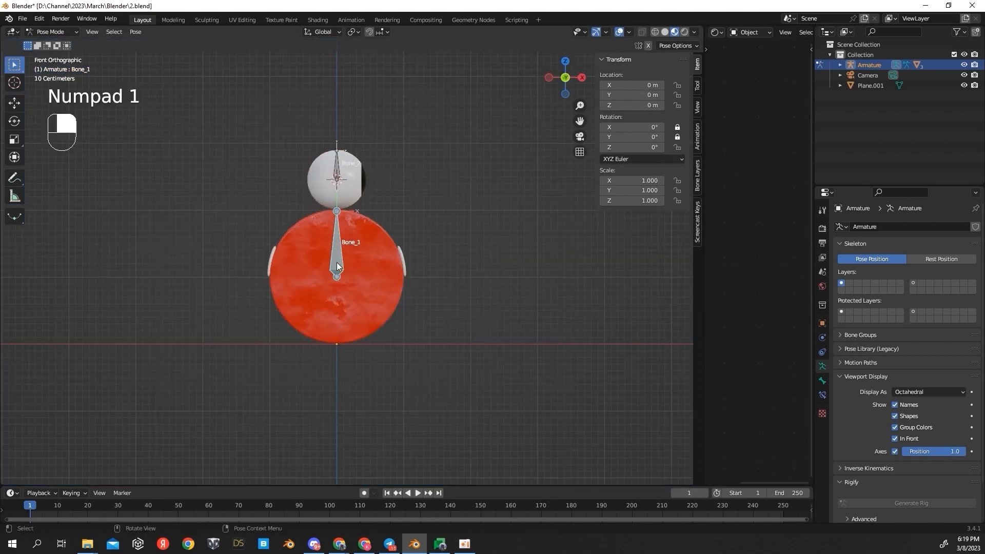
pyautogui.keyDown('shift'); pyautogui.moveTo(371, 274); pyautogui.dragTo(415, 274, button='middle'); pyautogui.keyUp('shift')
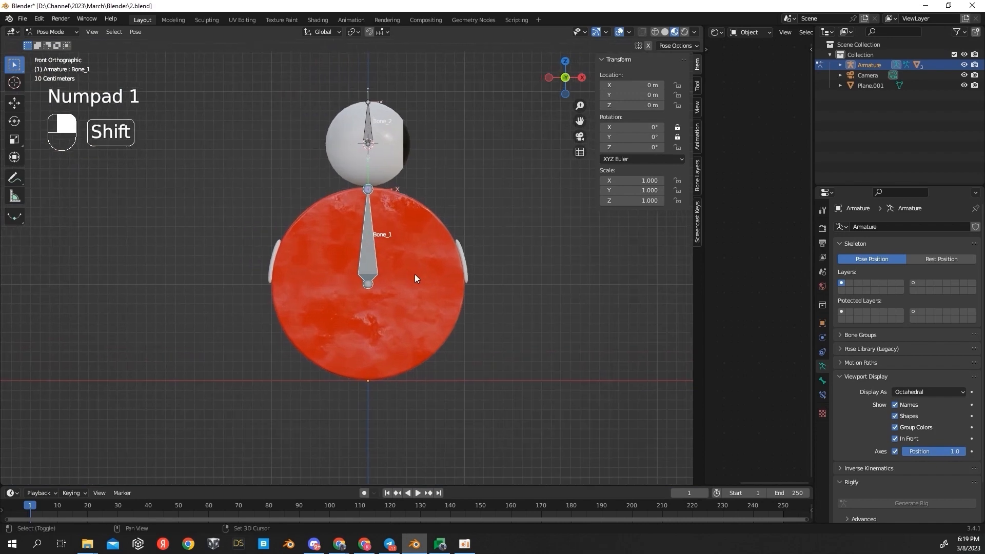
pyautogui.click(497, 189)
pyautogui.click(370, 221)
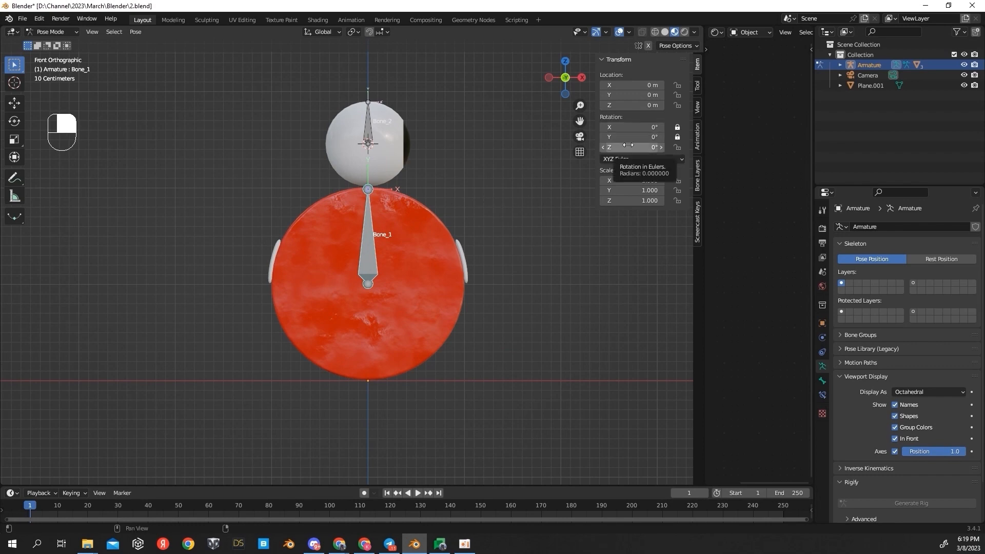
pyautogui.click(822, 381)
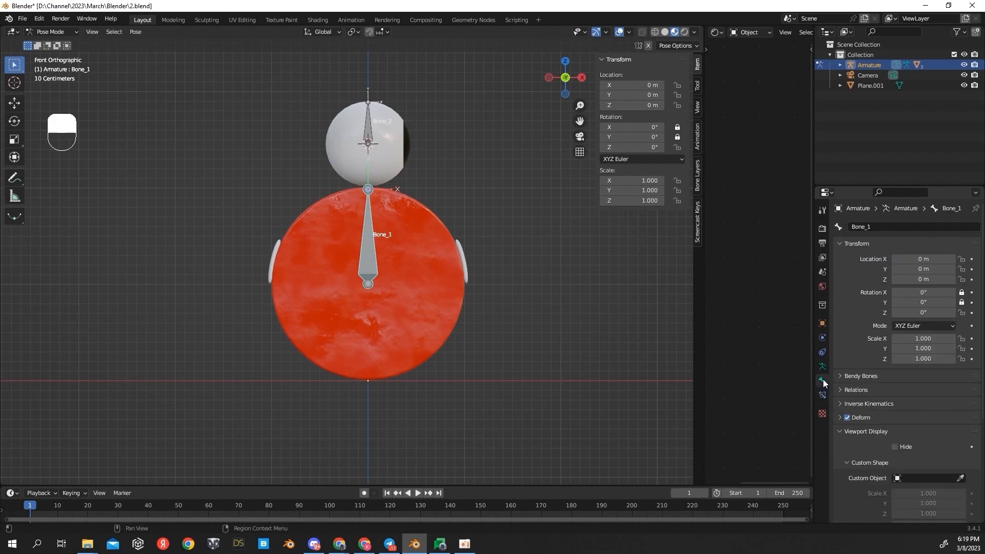
pyautogui.rightClick(922, 314)
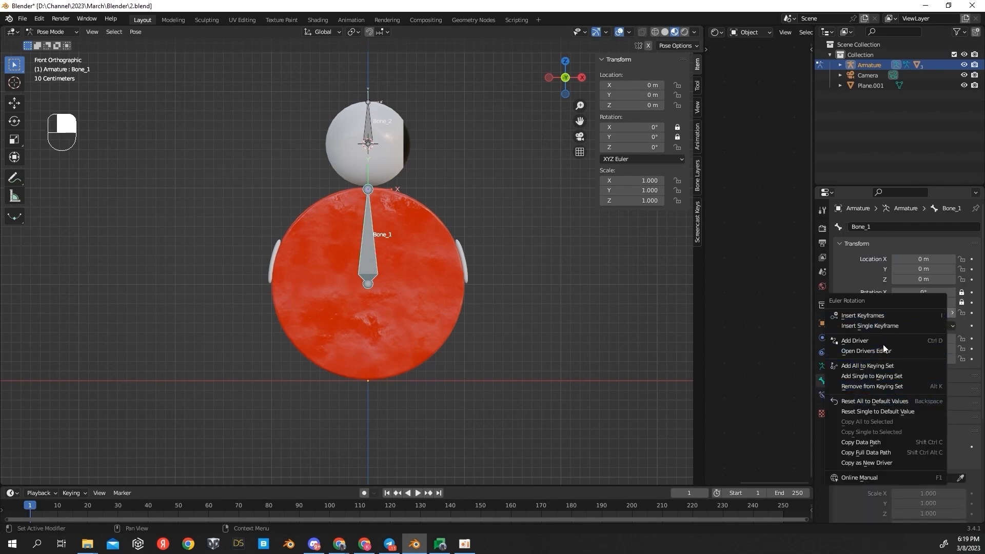
pyautogui.click(873, 441)
# Step: Add a driver to Bone_2's Z rotation, with its type set to Scripted Expression
pyautogui.click(377, 132)
pyautogui.click(367, 129)
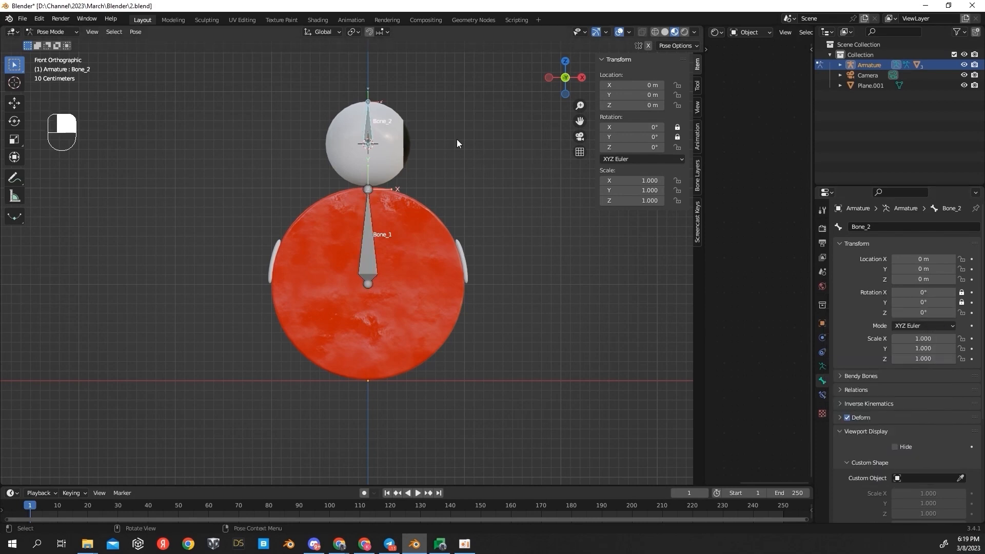
pyautogui.rightClick(629, 146)
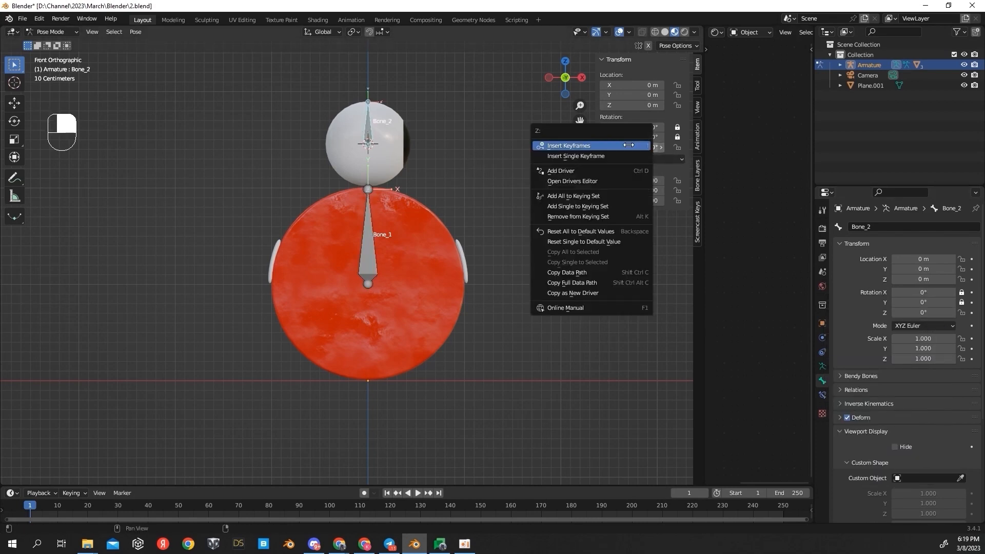
pyautogui.click(585, 169)
pyautogui.click(584, 182)
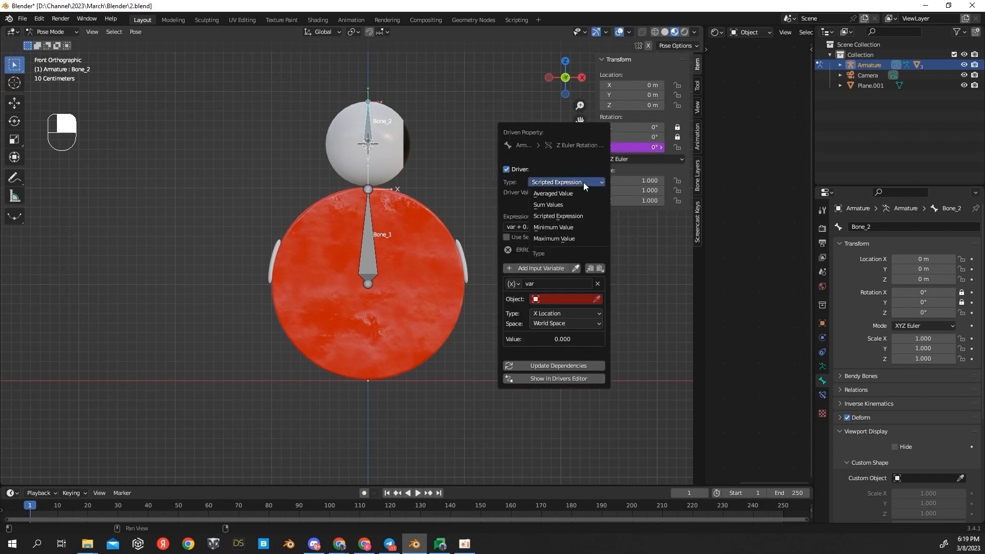
pyautogui.click(566, 193)
pyautogui.click(577, 184)
pyautogui.click(565, 215)
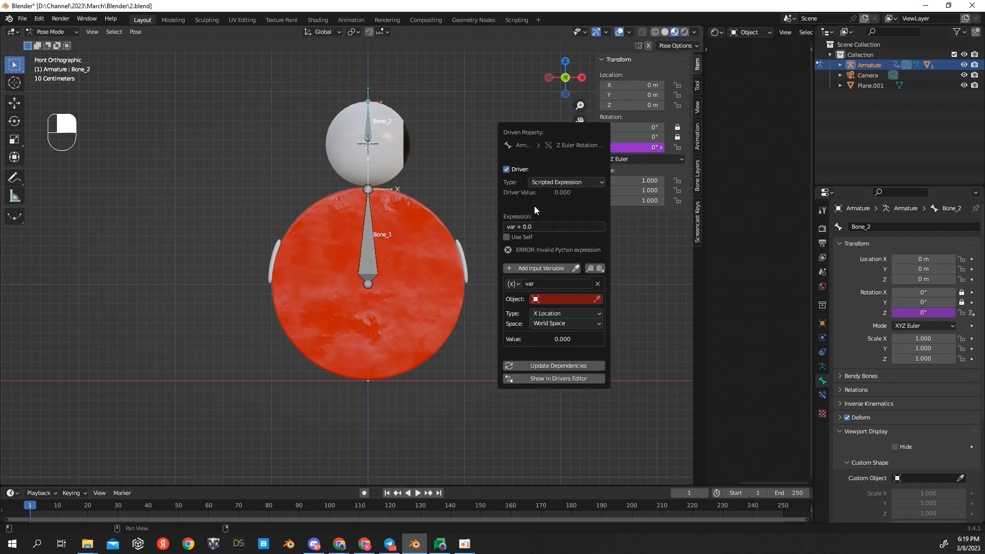
# Step: Make the driver variable var a single property that reads from the Armature object
pyautogui.click(516, 284)
pyautogui.click(522, 294)
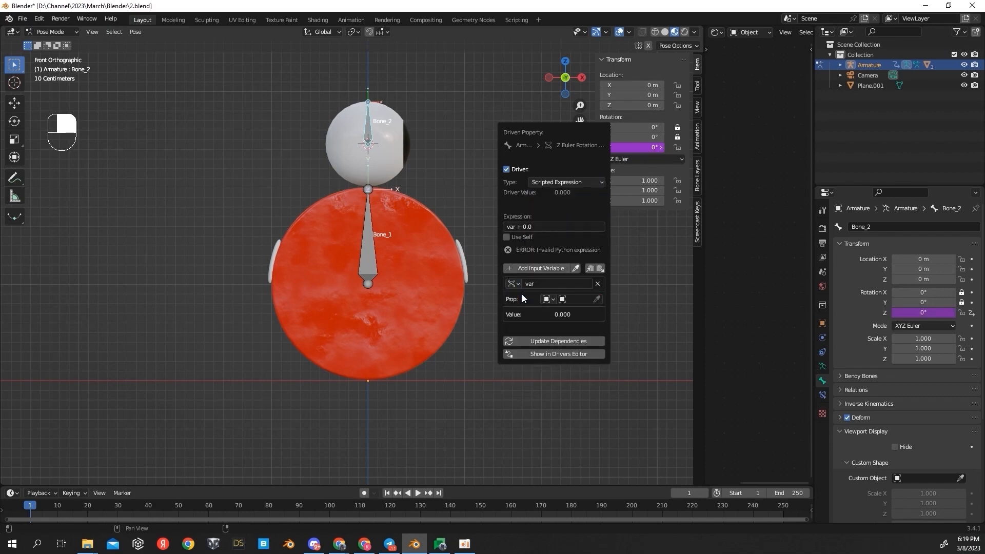
pyautogui.click(585, 300)
pyautogui.click(581, 314)
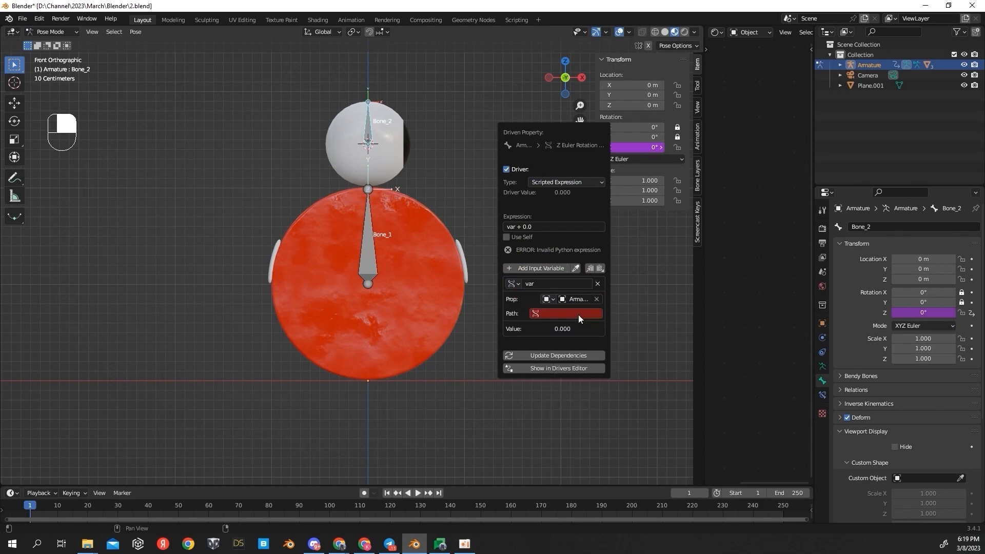
# Step: Set the variable's path to the copied Bone_1 path extended to pose.bones["Bone_1"].rotation_euler.z
pyautogui.click(563, 318)
pyautogui.hotkey('ctrl', 'v')
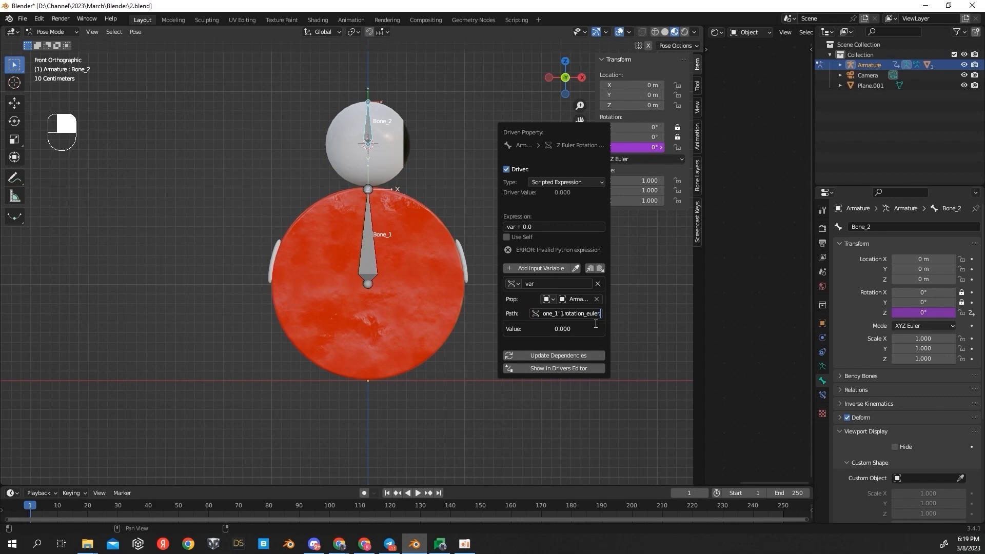
pyautogui.write('.Z')
pyautogui.press('Return')
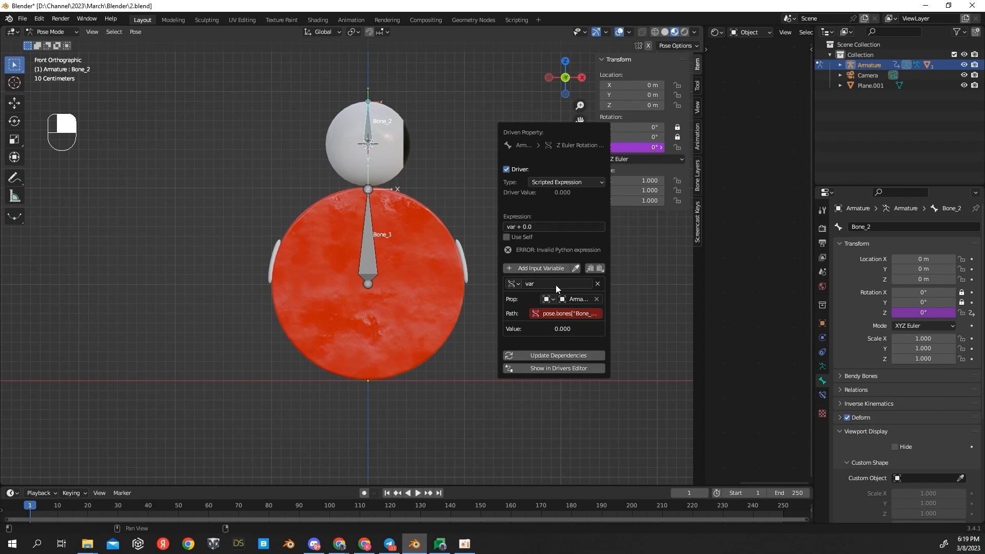
pyautogui.click(575, 314)
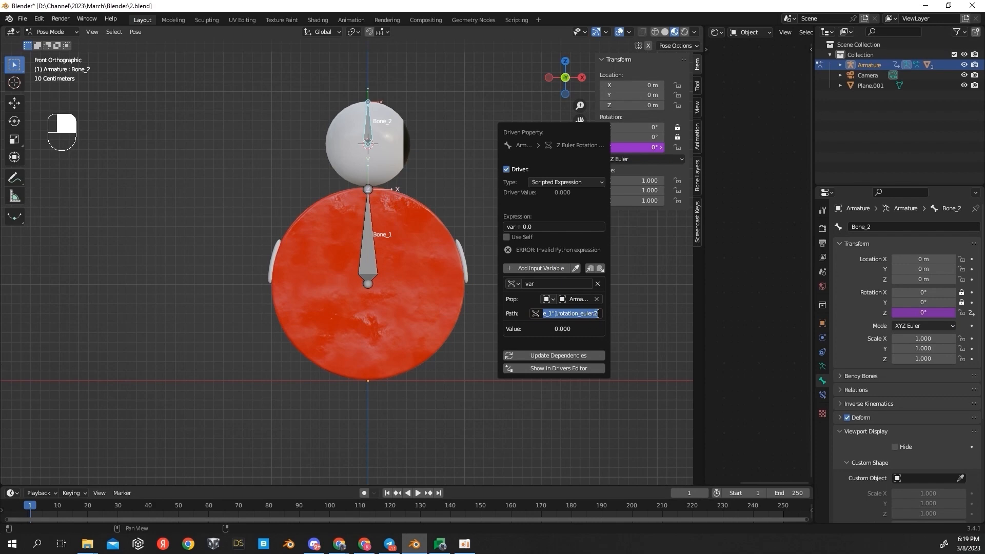
pyautogui.click(598, 314)
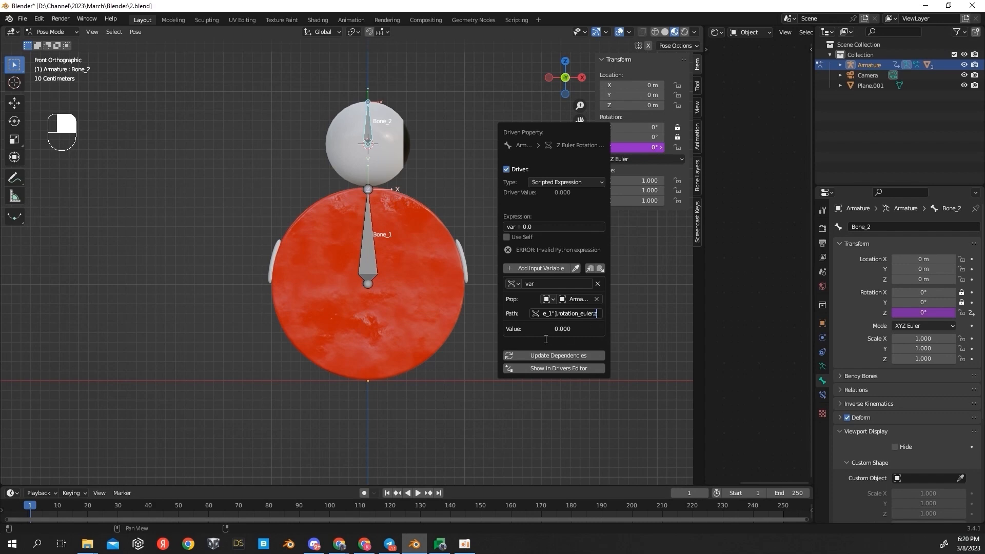
pyautogui.press('Return')
# Step: Set the driver expression to -(var *2) and update its dependencies
pyautogui.click(535, 227)
pyautogui.click(539, 226)
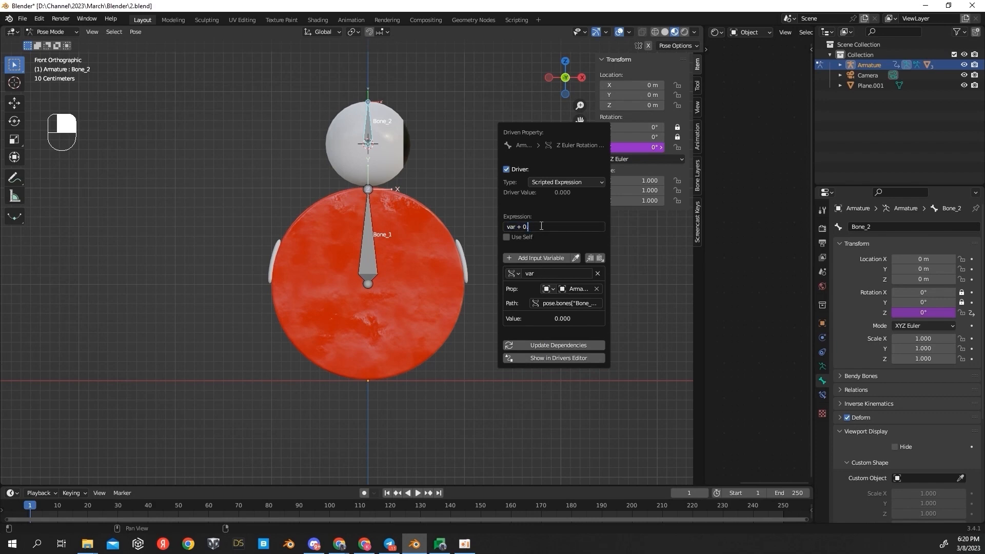
pyautogui.press('BackSpace')
pyautogui.press('BackSpace')
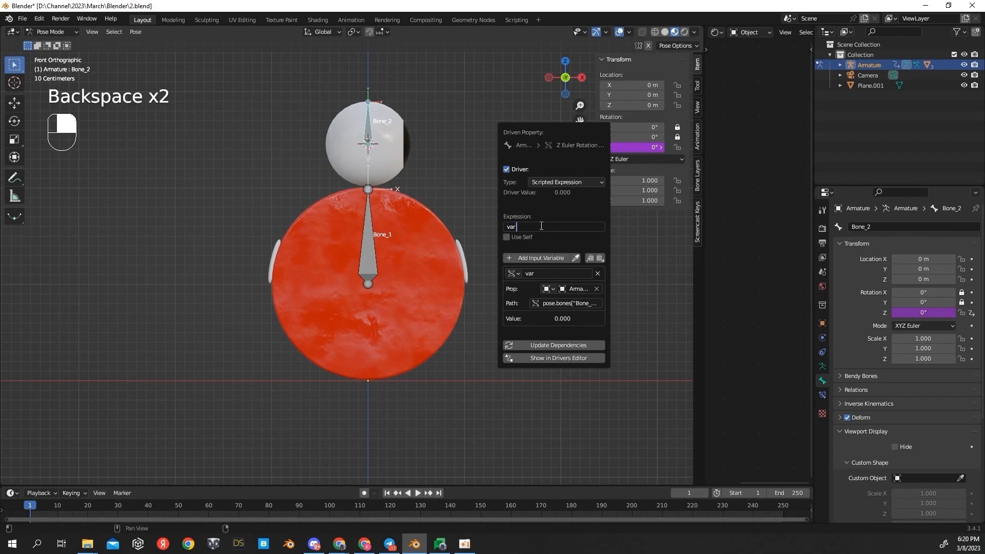
pyautogui.write('*')
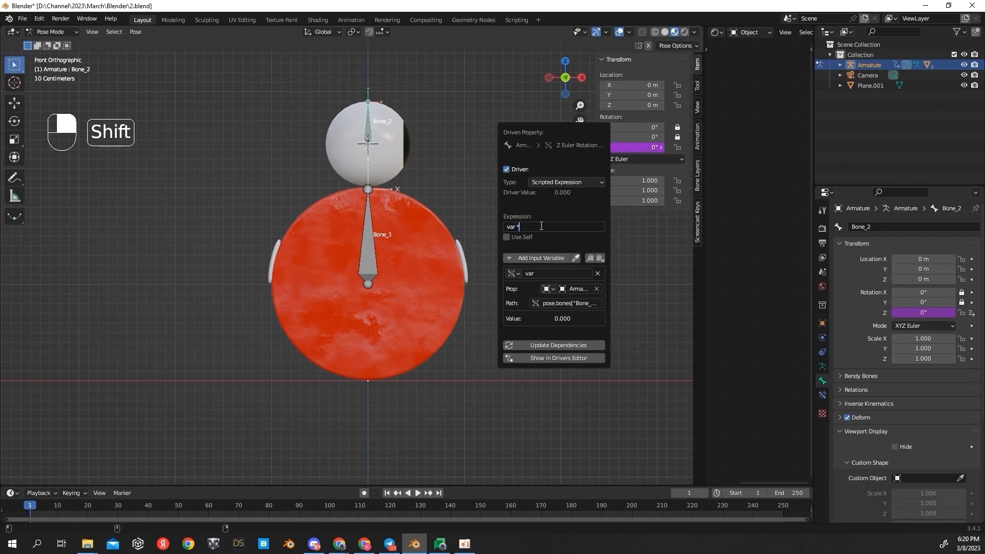
pyautogui.write('2')
pyautogui.press('Left')
pyautogui.press('Left')
pyautogui.press('Left')
pyautogui.press('Left')
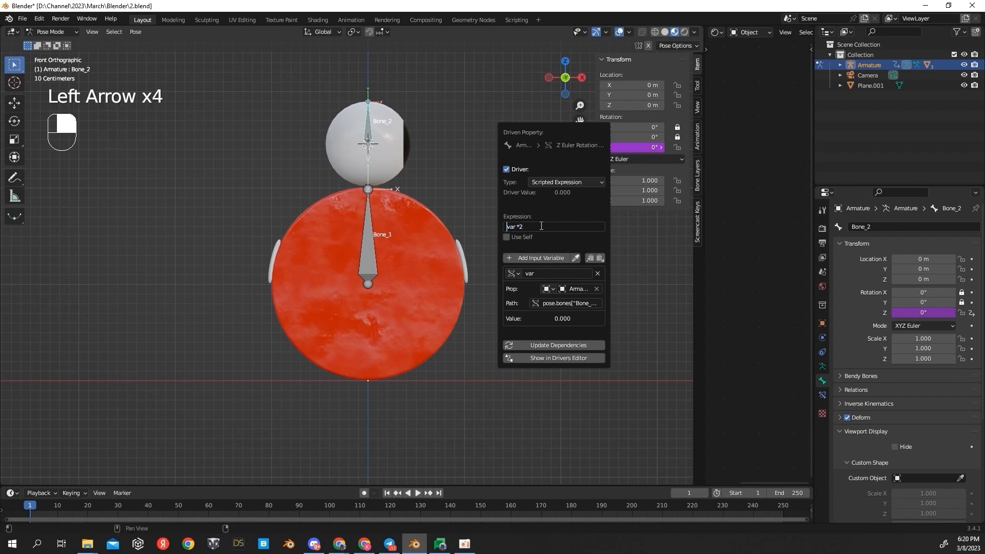
pyautogui.write('-')
pyautogui.write(')')
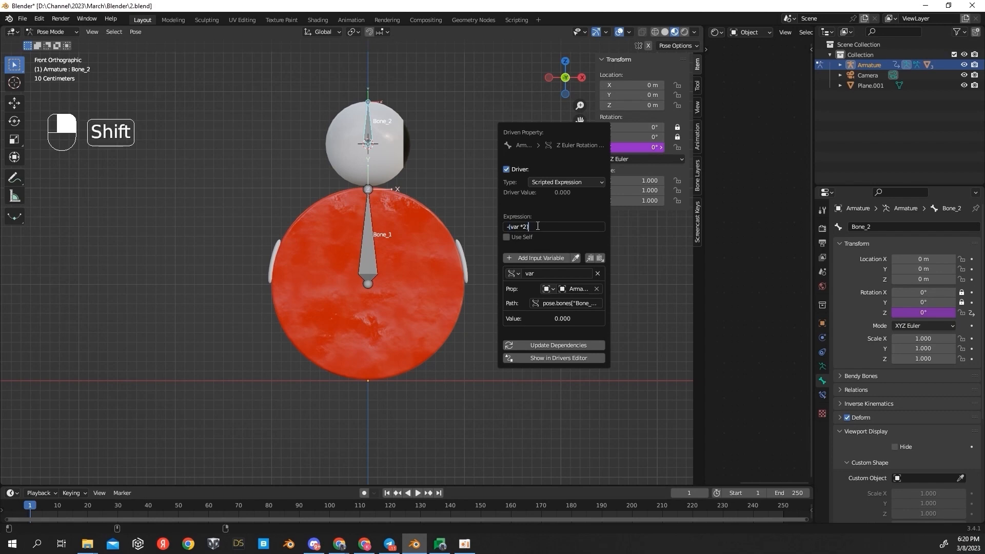
pyautogui.click(563, 345)
# Step: Test-rotate Bone_1 to check the driver on Bone_2, clearing or undoing each rotation
pyautogui.click(373, 239)
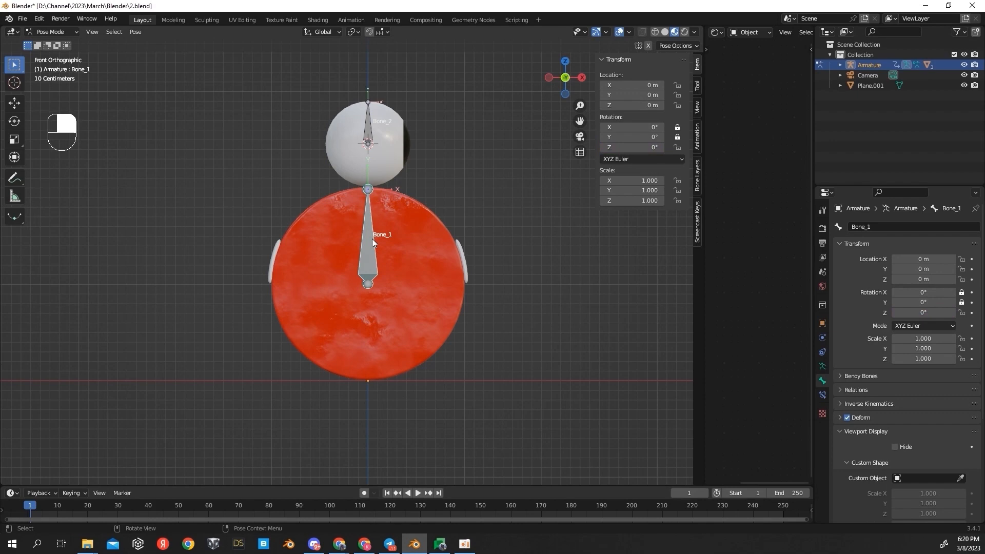
pyautogui.press('Tab')
pyautogui.press('Tab')
pyautogui.press('r')
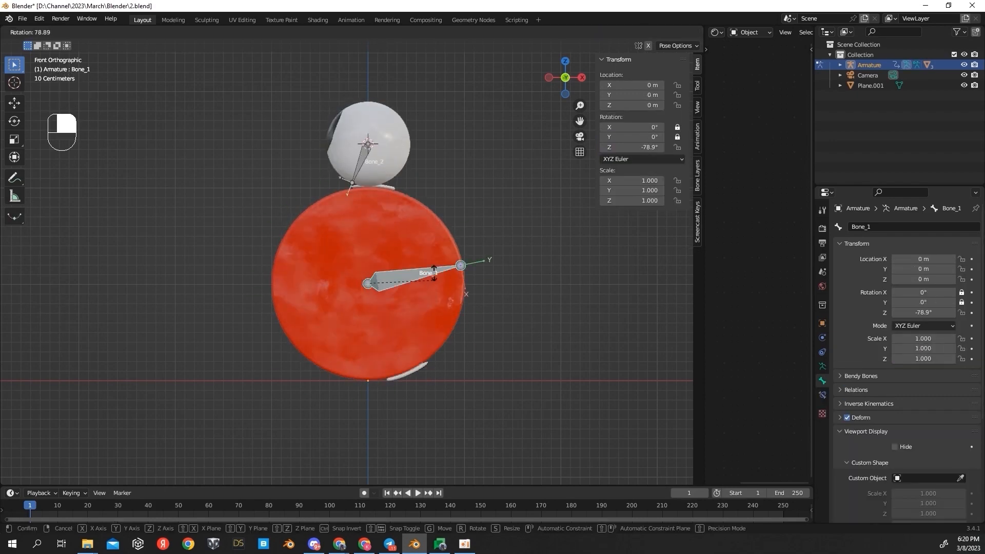
pyautogui.click(444, 255)
pyautogui.moveTo(445, 255)
pyautogui.mouseDown(button='middle')
pyautogui.moveTo(405, 254)
pyautogui.moveTo(427, 263)
pyautogui.mouseUp(button='middle')
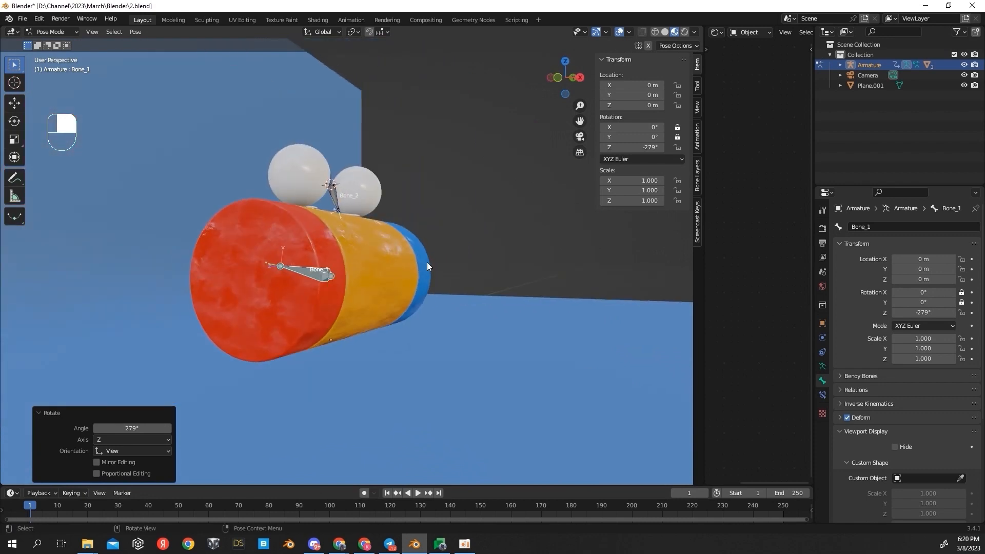
pyautogui.hotkey('alt', 'r')
pyautogui.press('r')
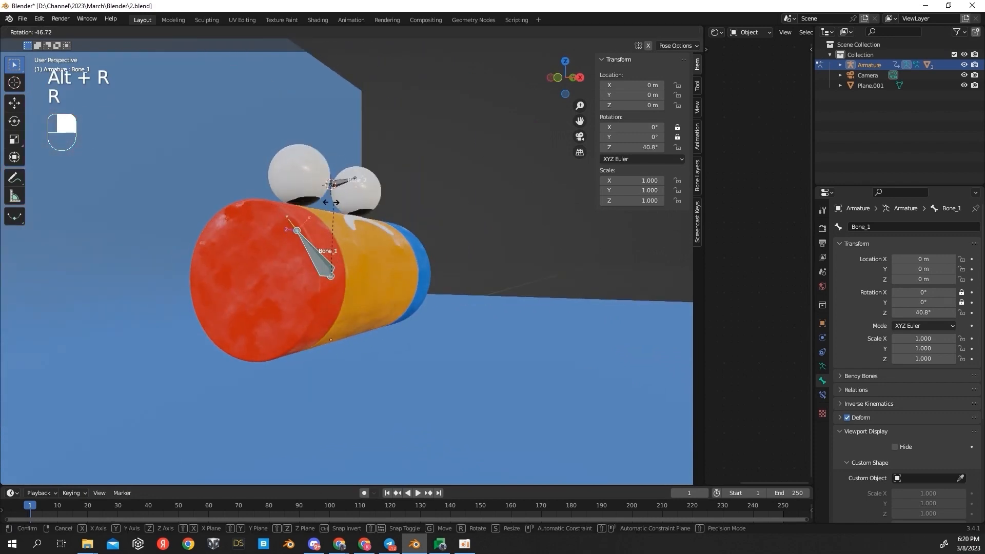
pyautogui.click(314, 291)
pyautogui.hotkey('ctrl', 'z')
pyautogui.moveTo(285, 208); pyautogui.dragTo(496, 216, button='middle')
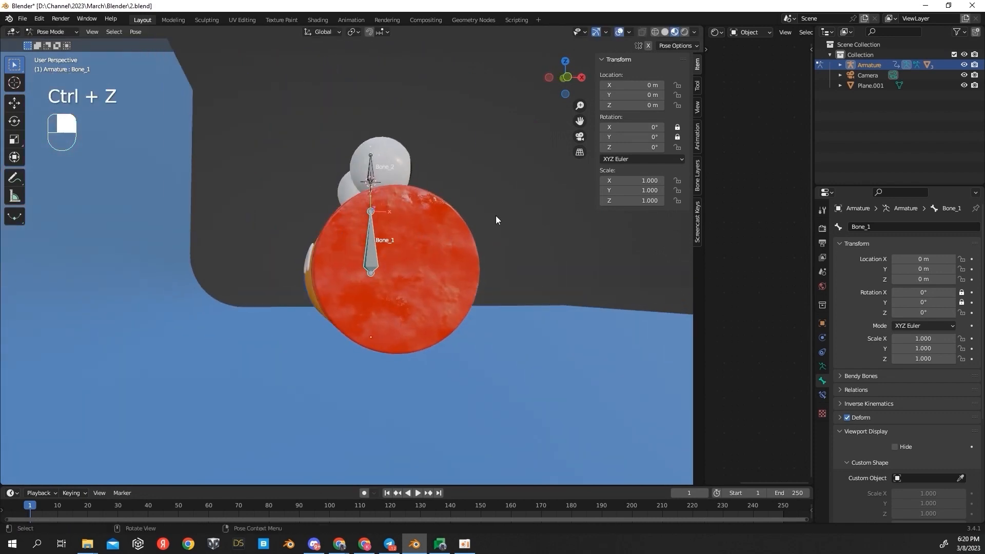
# Step: Make the Root bone layer visible together with the layer of Bone_1 and Bone_2
pyautogui.click(698, 222)
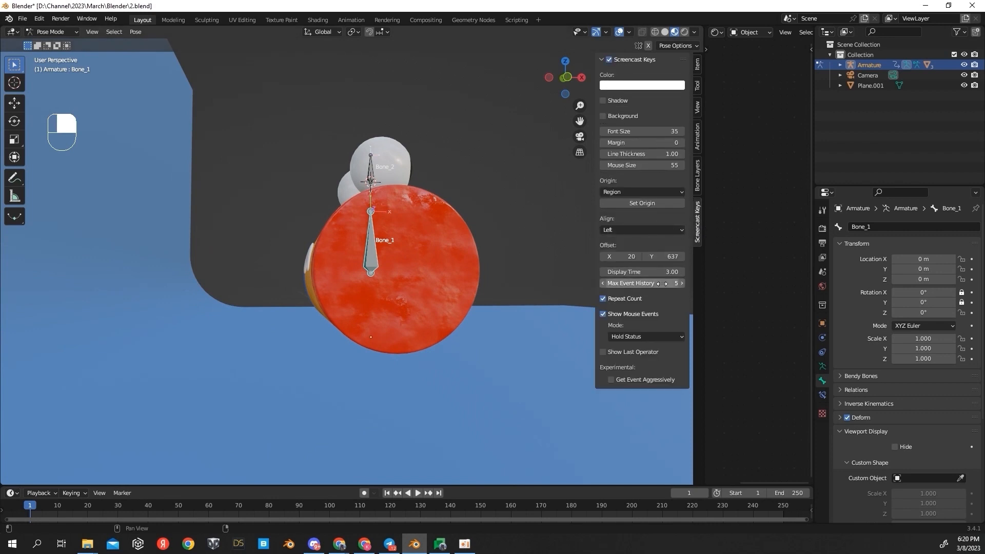
pyautogui.click(698, 177)
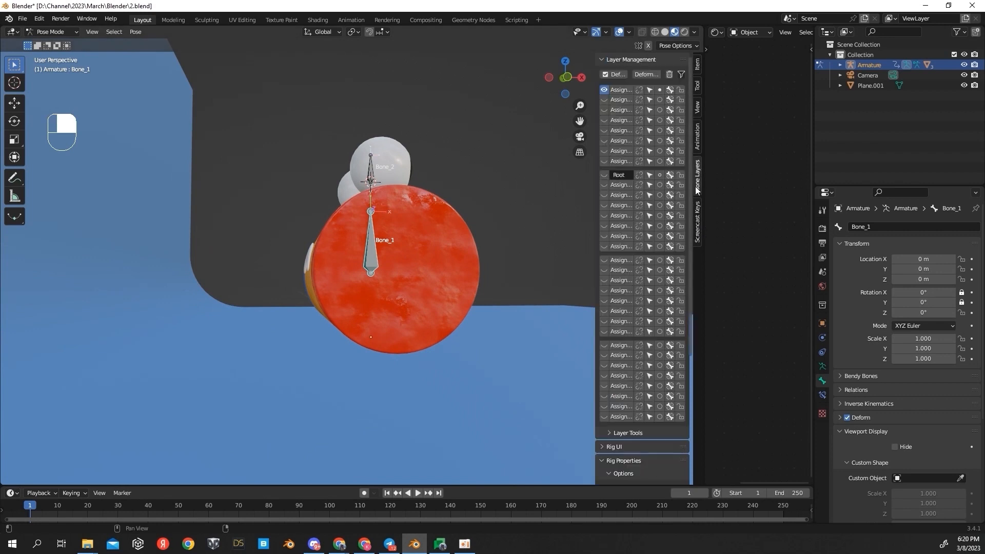
pyautogui.click(605, 174)
pyautogui.moveTo(576, 200); pyautogui.dragTo(499, 248, button='middle')
pyautogui.press('KP_1')
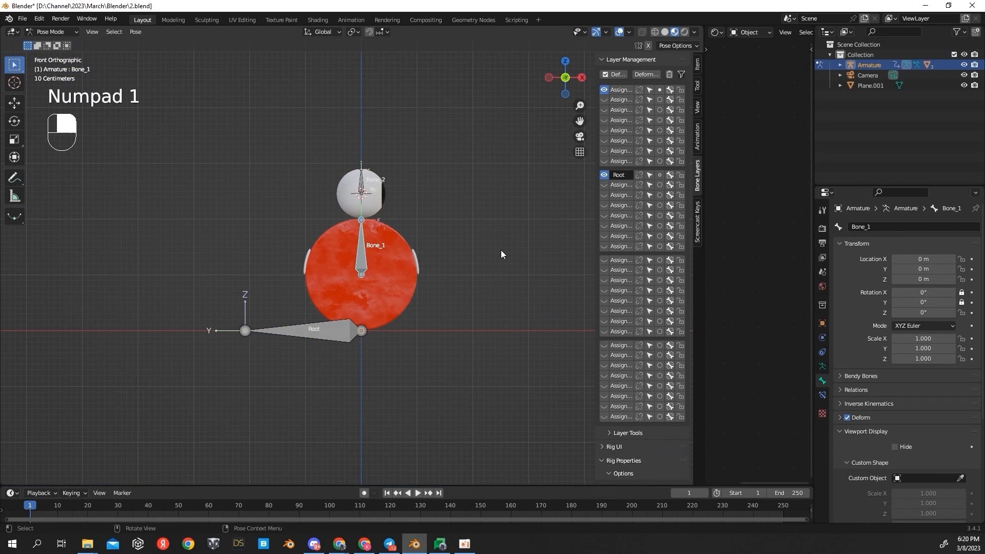
# Step: In Edit Mode, parent Bone_1 and Bone_2 to the Root bone with Keep Offset
pyautogui.press('Tab')
pyautogui.click(355, 270)
pyautogui.keyDown('shift'); pyautogui.click(288, 332); pyautogui.keyUp('shift')
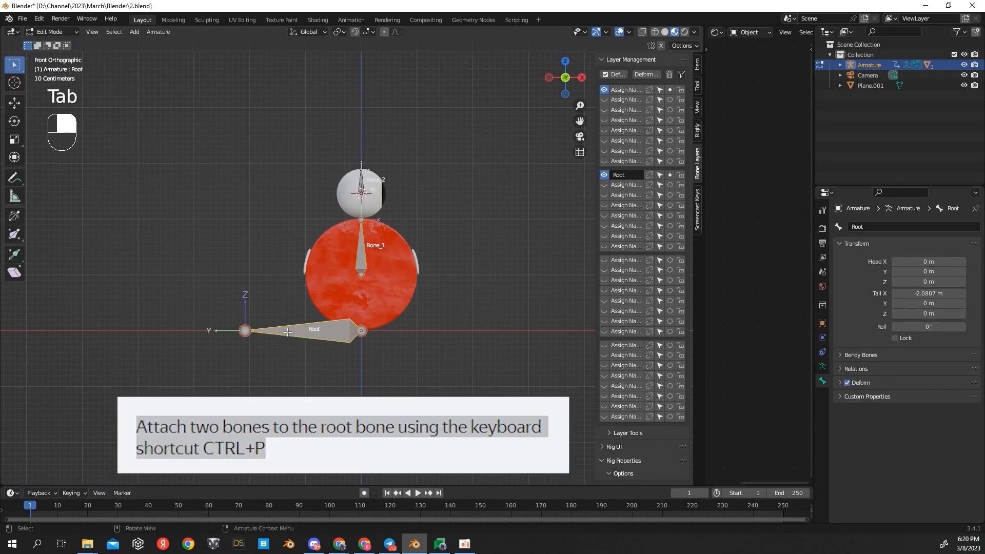
pyautogui.hotkey('ctrl', 'p')
pyautogui.click(287, 333)
pyautogui.keyDown('shift'); pyautogui.click(361, 181); pyautogui.keyUp('shift')
pyautogui.keyDown('shift'); pyautogui.click(291, 330); pyautogui.keyUp('shift')
pyautogui.hotkey('ctrl', 'p')
pyautogui.click(291, 331)
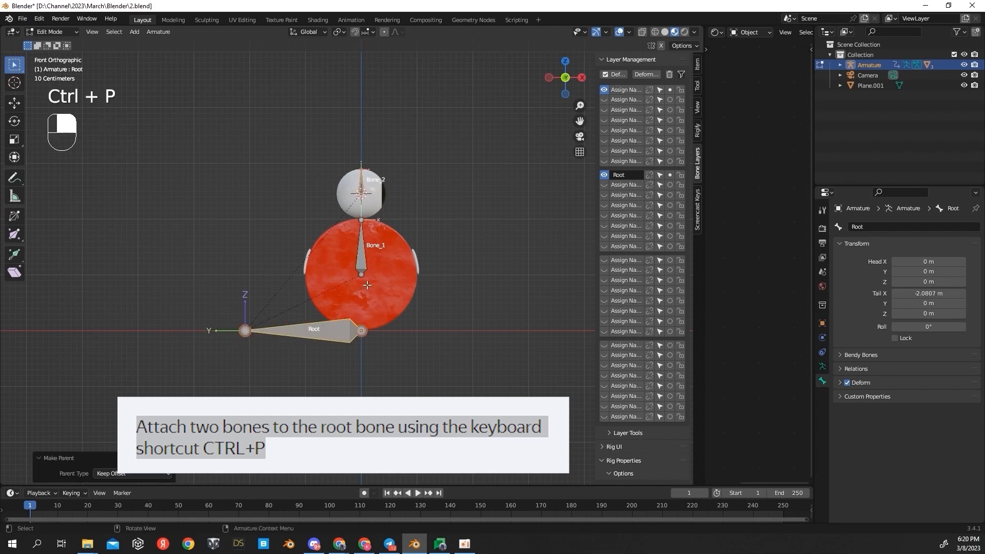
# Step: Test-move the Root bone in Pose Mode to check that the character follows, and undo the move
pyautogui.press('Tab')
pyautogui.hotkey('ctrl', 'Tab')
pyautogui.hotkey('ctrl', 'Tab')
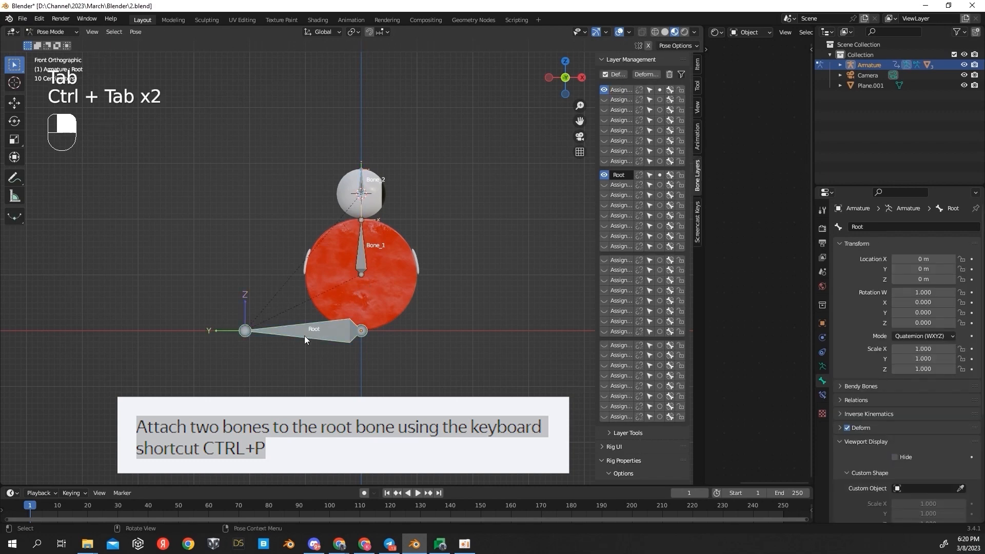
pyautogui.moveTo(329, 337); pyautogui.dragTo(264, 327, button='middle')
pyautogui.press('g')
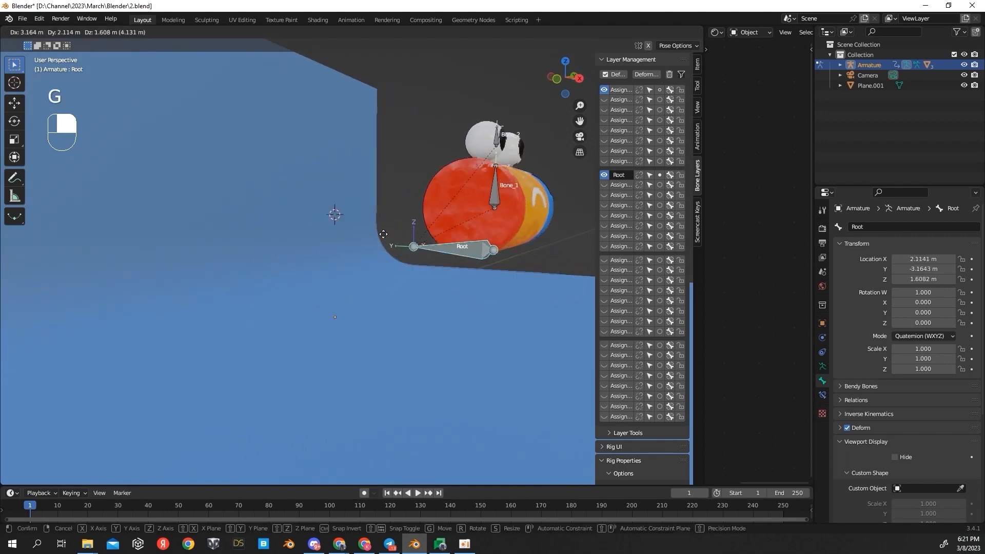
pyautogui.click(201, 285)
pyautogui.hotkey('ctrl', 'z')
# Step: Return to the front view and widen the shader editor beside the 3D viewport
pyautogui.moveTo(373, 302); pyautogui.dragTo(379, 300, button='middle')
pyautogui.press('KP_1')
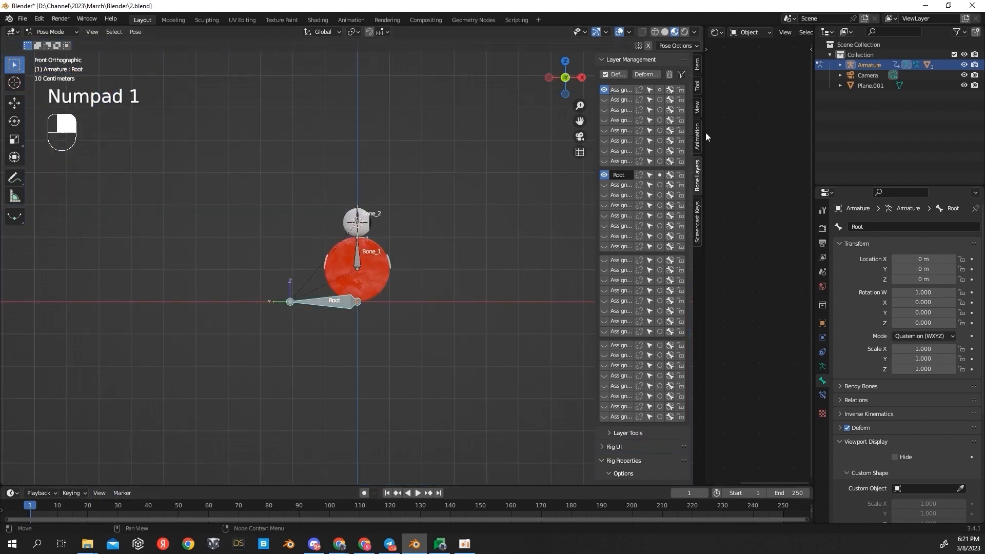
pyautogui.moveTo(705, 137); pyautogui.dragTo(518, 137)
pyautogui.scroll(3, 294, 253)
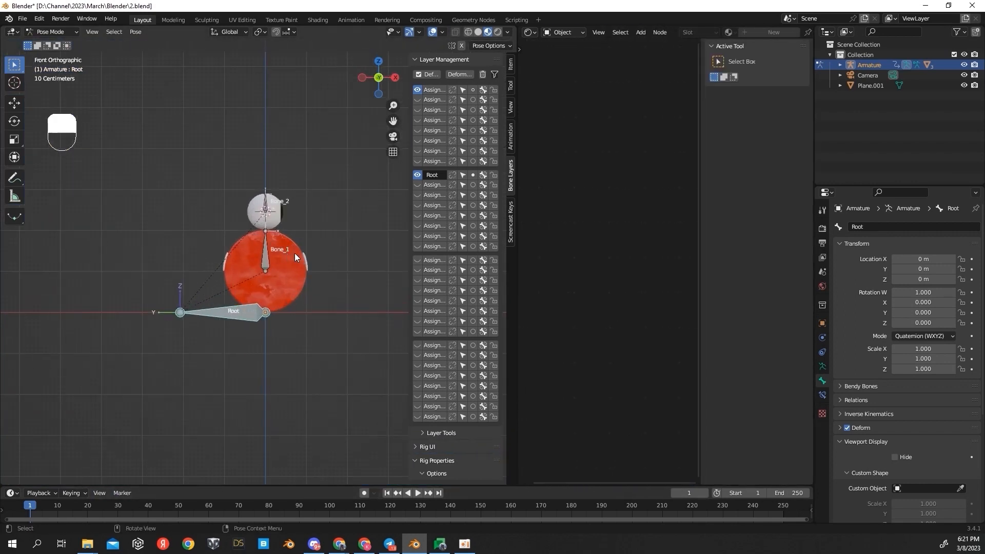
# Step: Replace the shader editor with a Graph Editor and widen it, hiding the 3D viewport's sidebar
pyautogui.keyDown('shift'); pyautogui.moveTo(324, 250); pyautogui.dragTo(304, 230, button='middle'); pyautogui.keyUp('shift')
pyautogui.scroll(2, 295, 232)
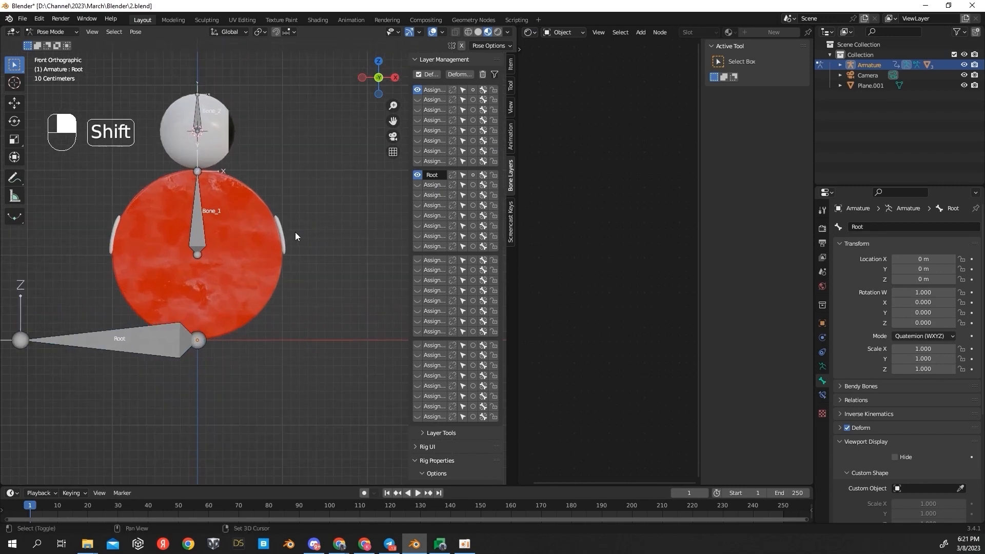
pyautogui.click(530, 32)
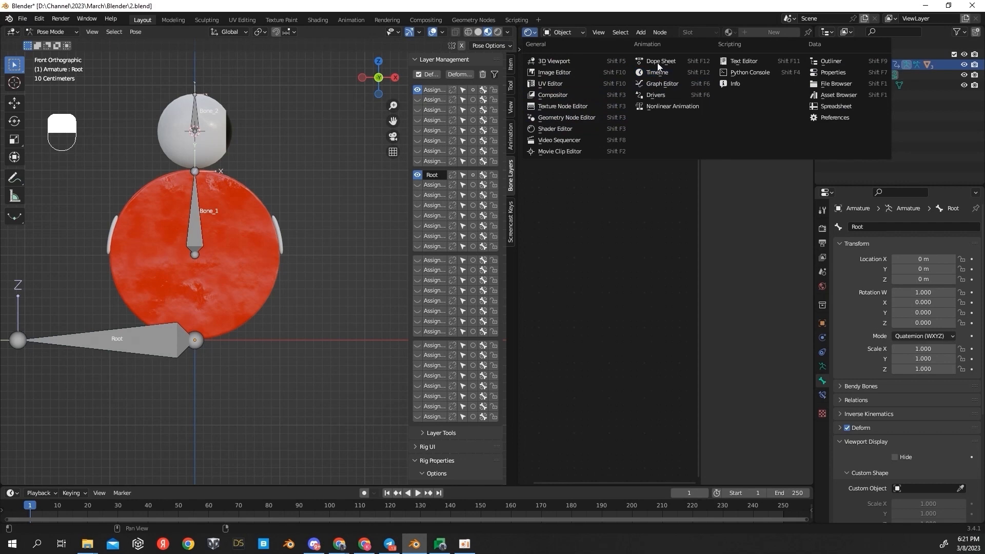
pyautogui.click(662, 84)
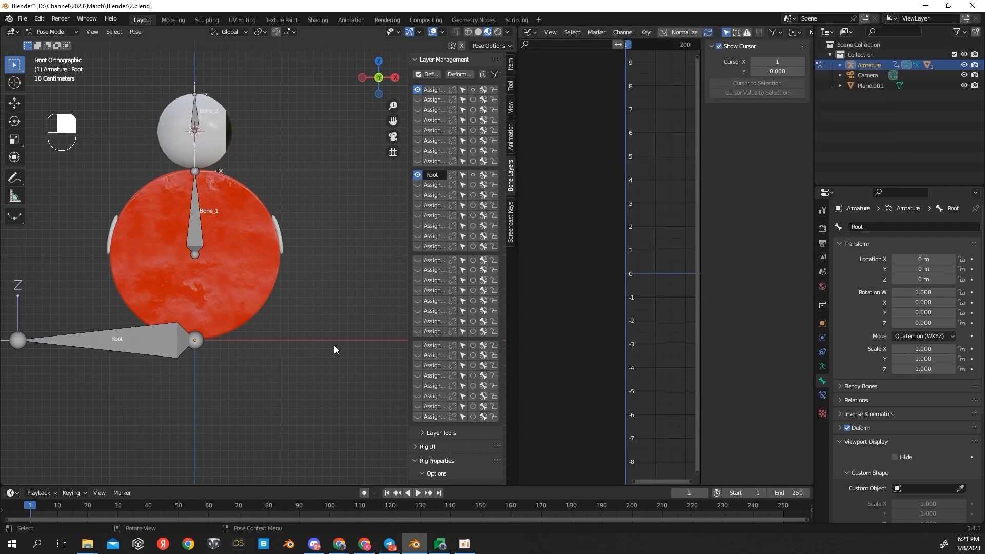
pyautogui.press('n')
pyautogui.moveTo(518, 186); pyautogui.dragTo(355, 185)
pyautogui.keyDown('shift'); pyautogui.moveTo(276, 213); pyautogui.dragTo(338, 214, button='middle'); pyautogui.keyUp('shift')
pyautogui.scroll(-1, 286, 312)
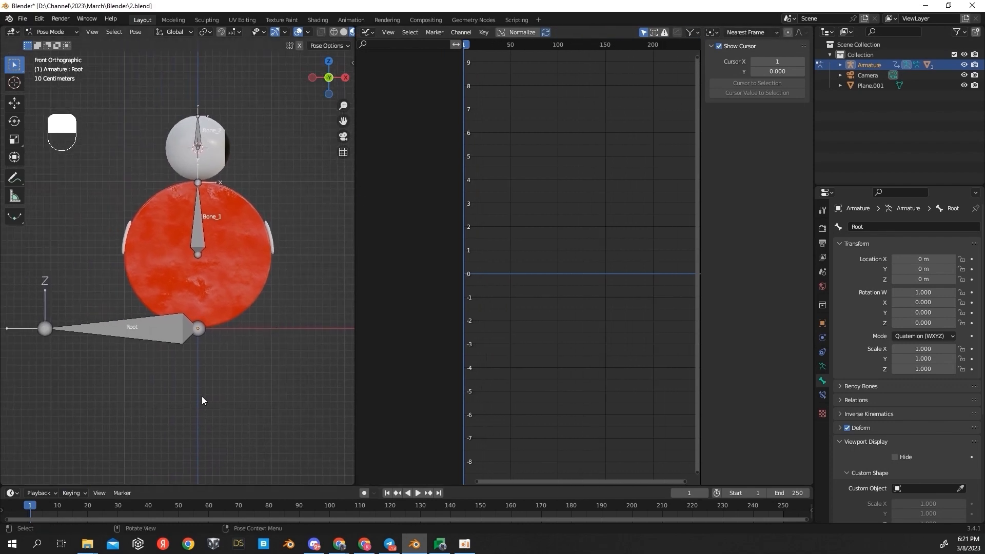
# Step: Insert a Rotation keyframe on Bone_1 at frame 1
pyautogui.click(203, 216)
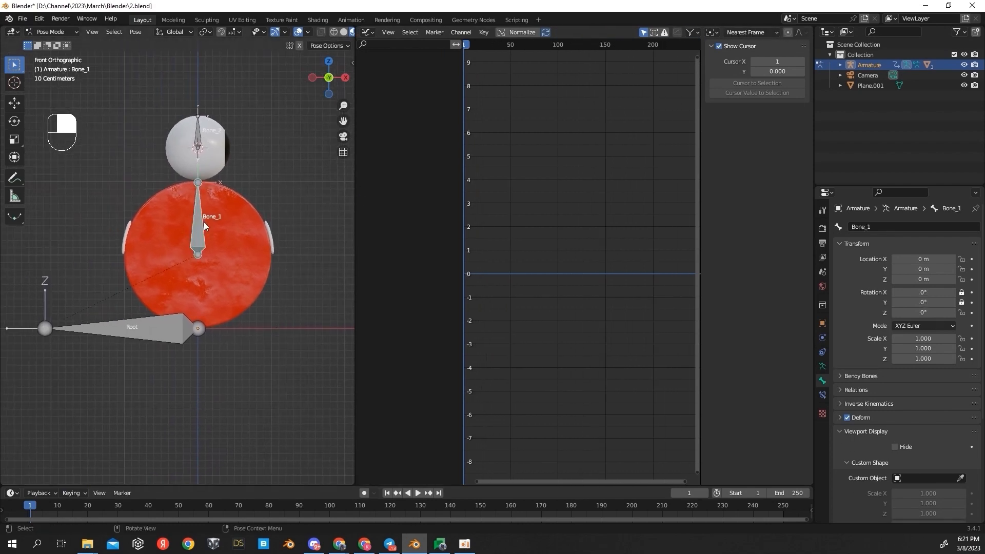
pyautogui.press('i')
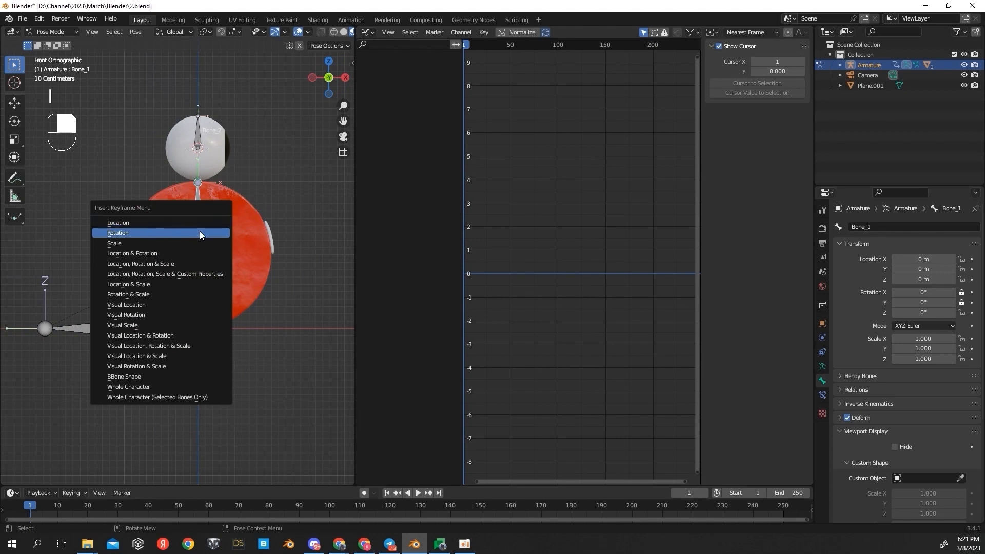
pyautogui.click(199, 232)
# Step: At frame 25, set Bone_1's Z rotation to -360° and insert a Rotation keyframe
pyautogui.moveTo(30, 510); pyautogui.dragTo(103, 514)
pyautogui.press('r')
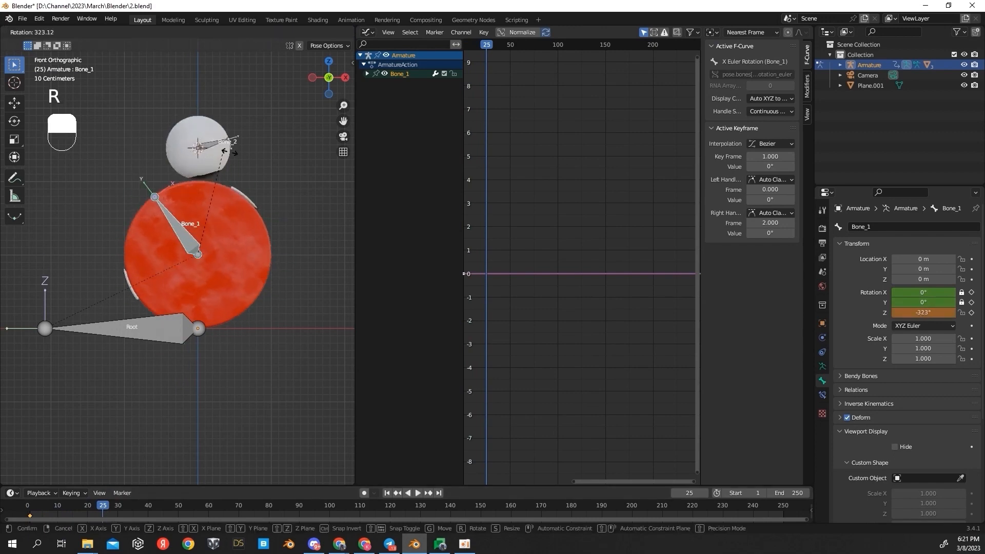
pyautogui.click(329, 91)
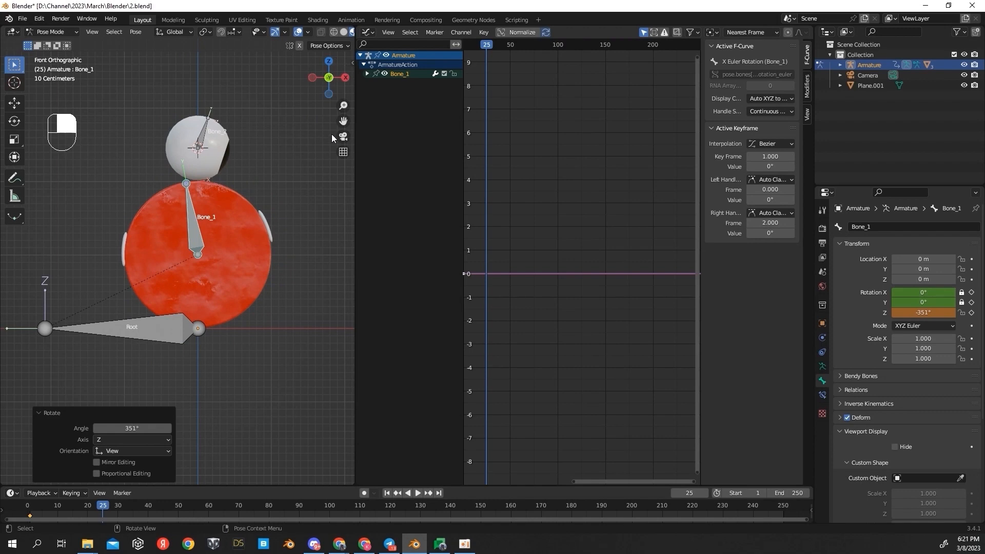
pyautogui.press('n')
pyautogui.click(349, 65)
pyautogui.click(298, 148)
pyautogui.press('BackSpace')
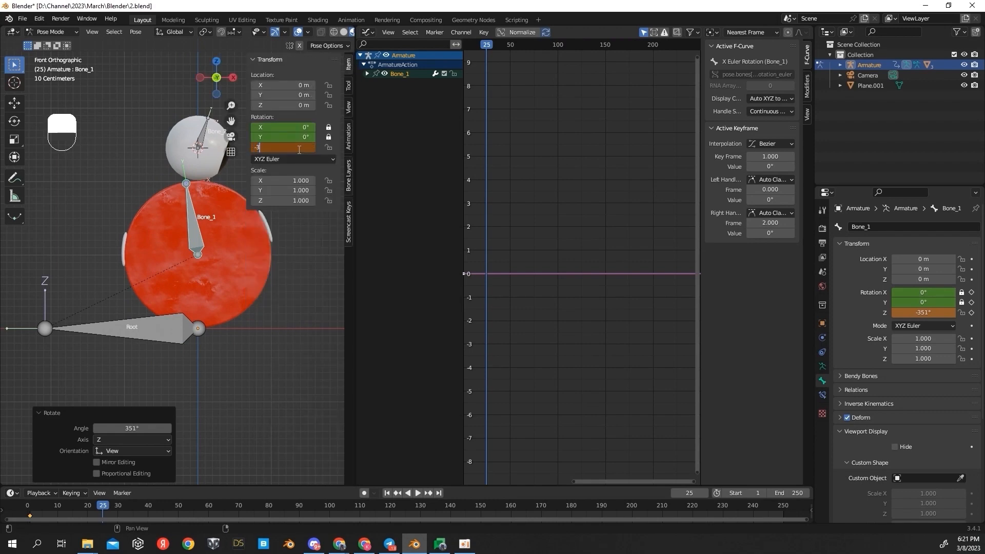
pyautogui.write('-360')
pyautogui.press('Return')
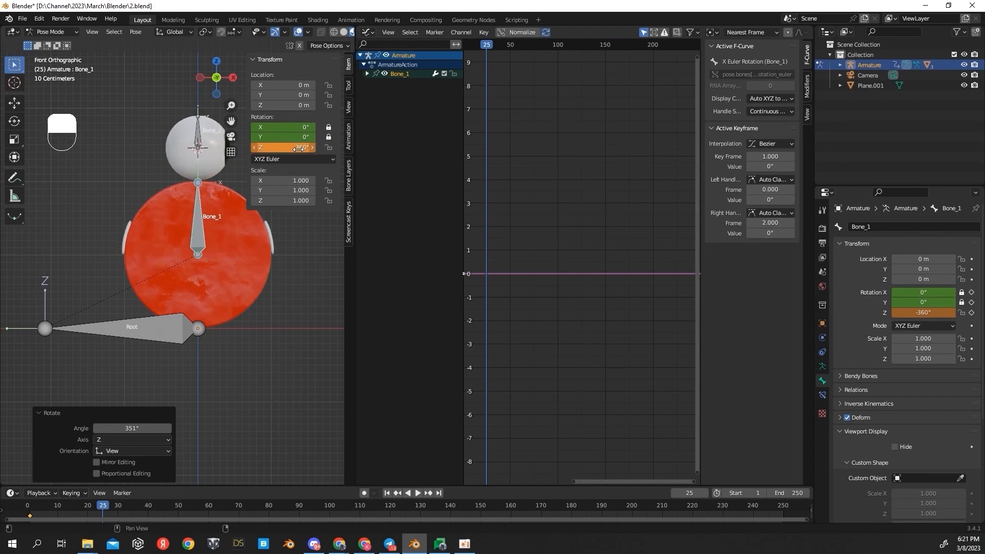
pyautogui.press('i')
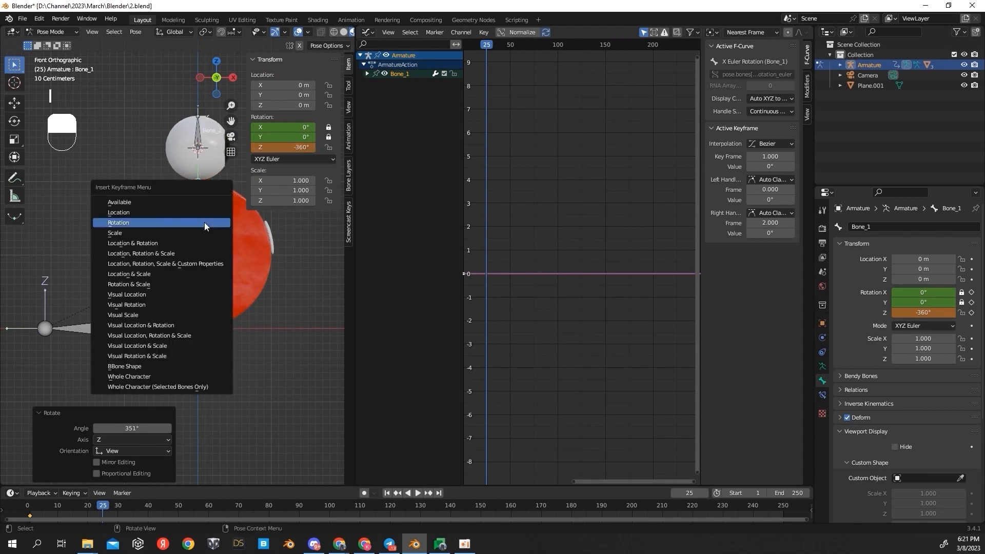
pyautogui.click(204, 222)
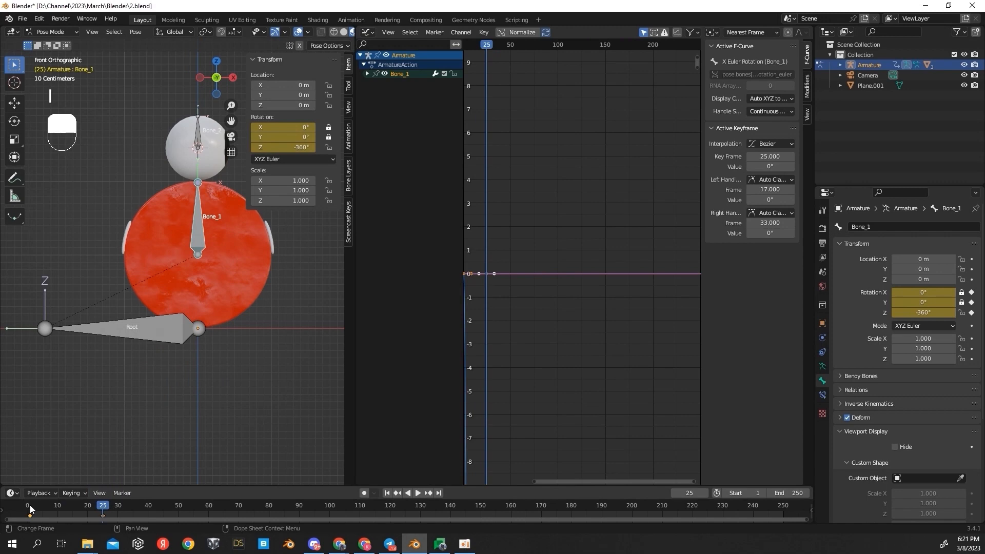
# Step: Preview Bone_1's turn between frames 1 and 24 and examine its rotation curves in the Graph Editor
pyautogui.moveTo(29, 508); pyautogui.dragTo(101, 513)
pyautogui.scroll(5, 543, 285)
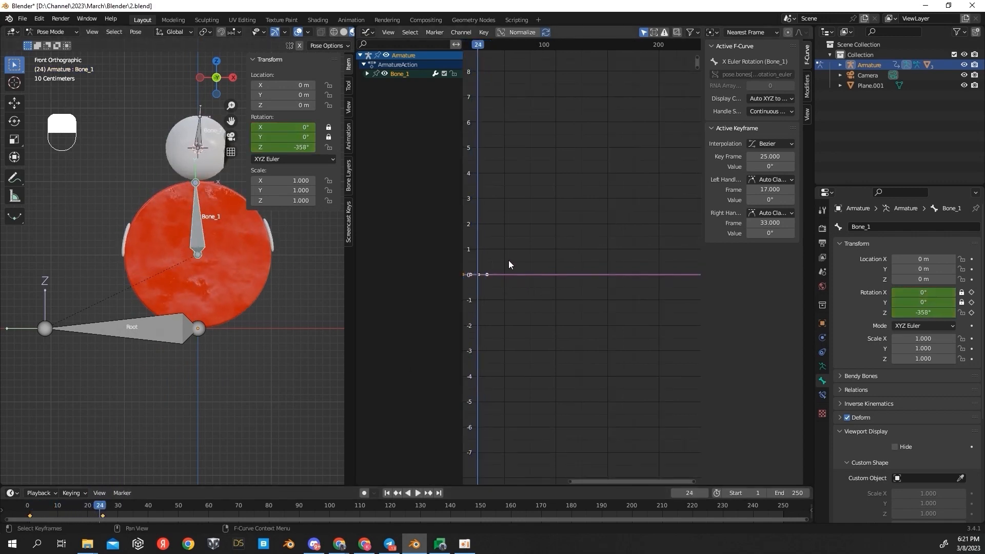
pyautogui.moveTo(580, 263); pyautogui.dragTo(466, 98, button='middle')
pyautogui.keyDown('ctrl'); pyautogui.moveTo(585, 149); pyautogui.dragTo(621, 245, button='middle'); pyautogui.keyUp('ctrl')
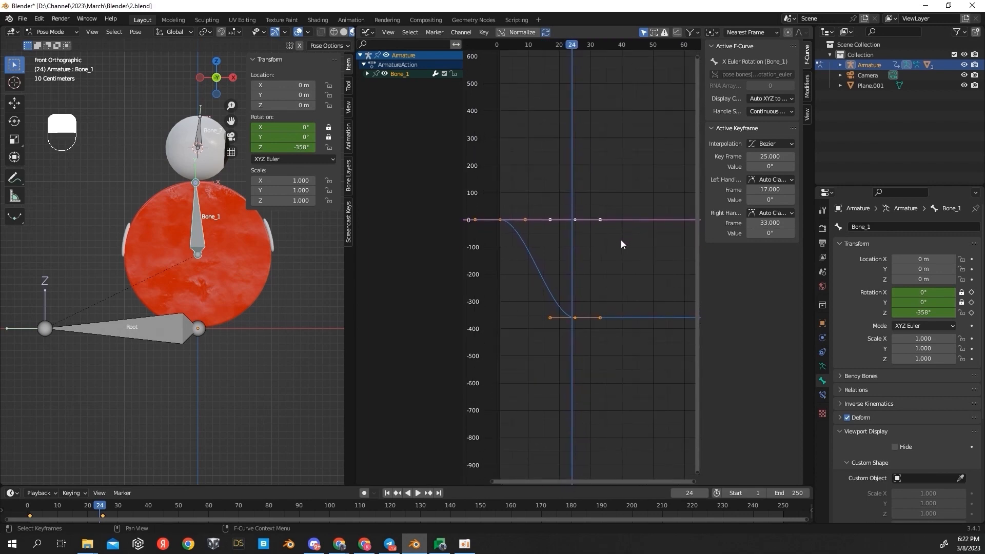
# Step: Duplicate Bone_1's frame 25 keyframe to frame 30 in the timeline and briefly play the animation
pyautogui.click(115, 516)
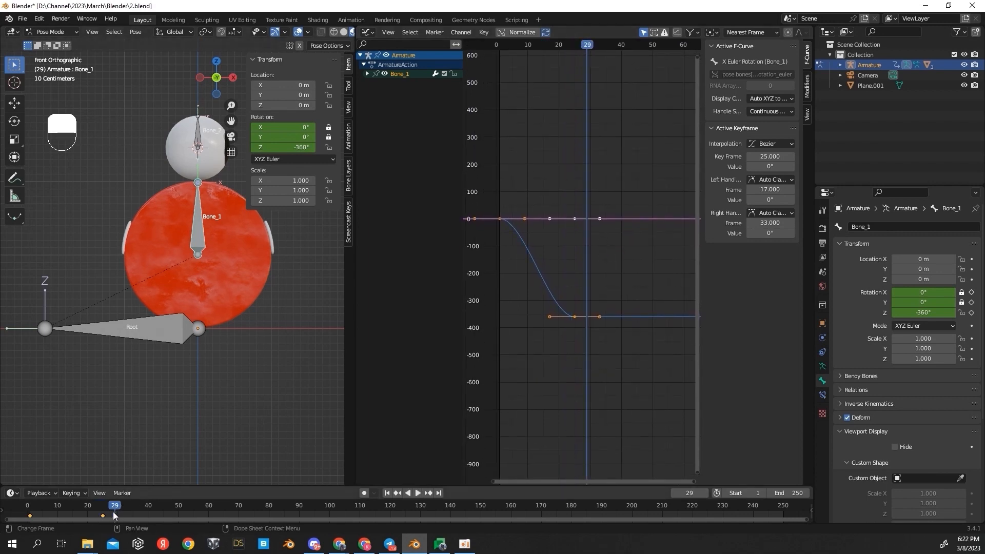
pyautogui.hotkey('shift', 'd')
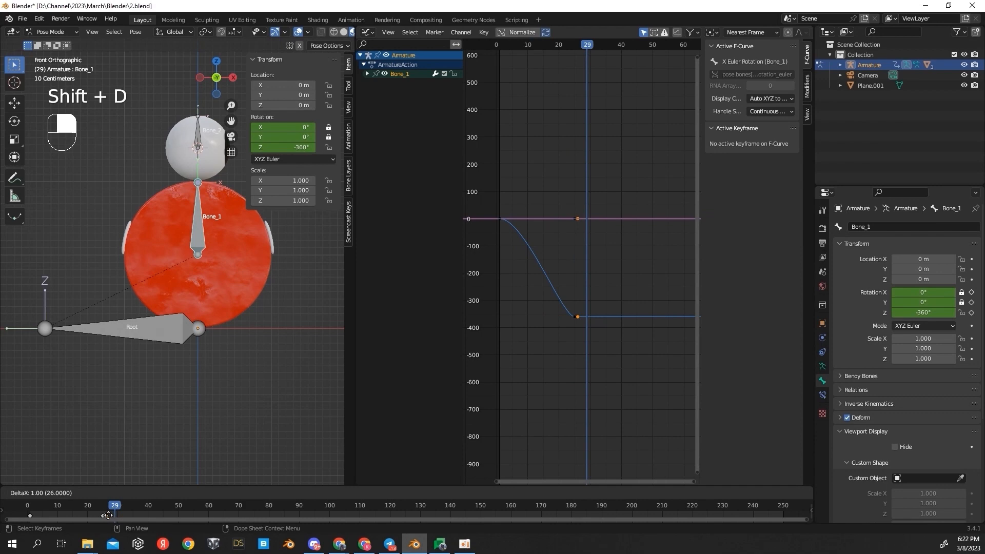
pyautogui.click(120, 520)
pyautogui.press('space')
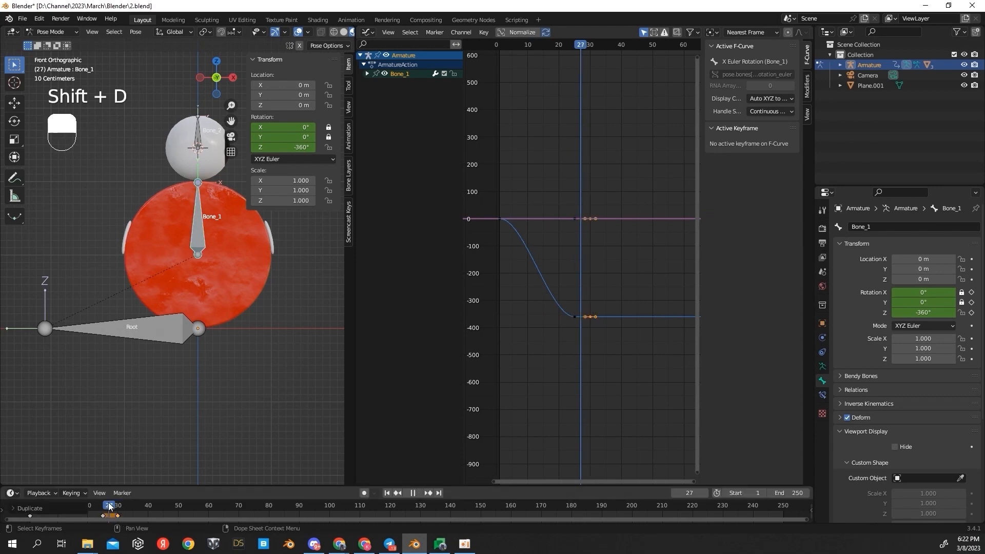
pyautogui.press('space')
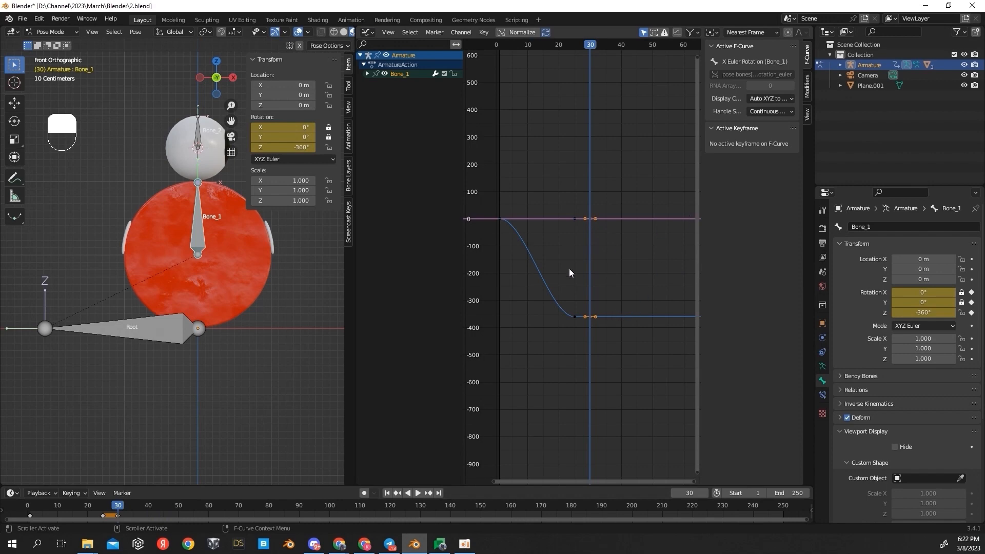
# Step: Select Bone_1's rotation keyframes at frames 1 and 25 in the Graph Editor
pyautogui.click(576, 325)
pyautogui.moveTo(575, 328); pyautogui.dragTo(498, 196)
# Step: Try to scale the selected keyframes along X, and undo it
pyautogui.press('s')
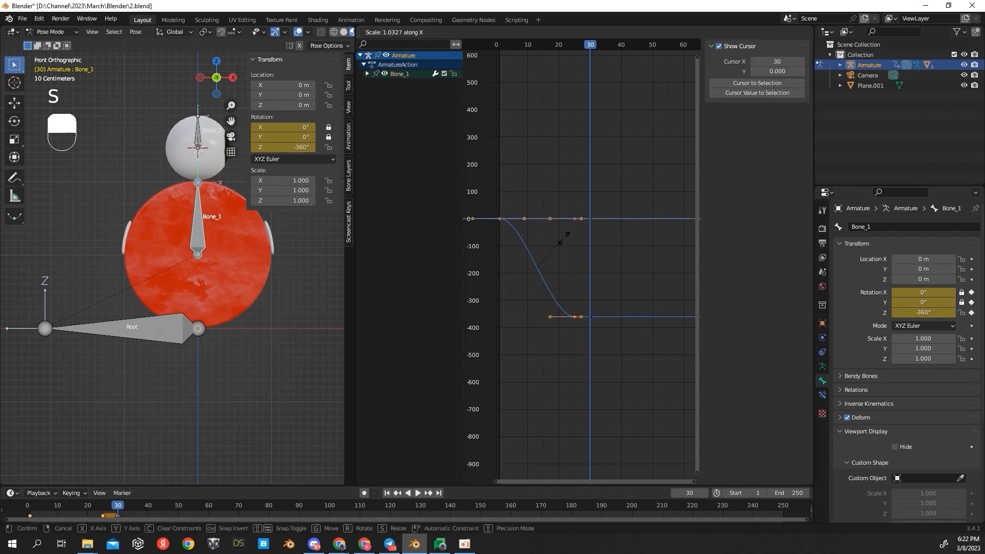
pyautogui.click(577, 237)
pyautogui.hotkey('ctrl', 'z')
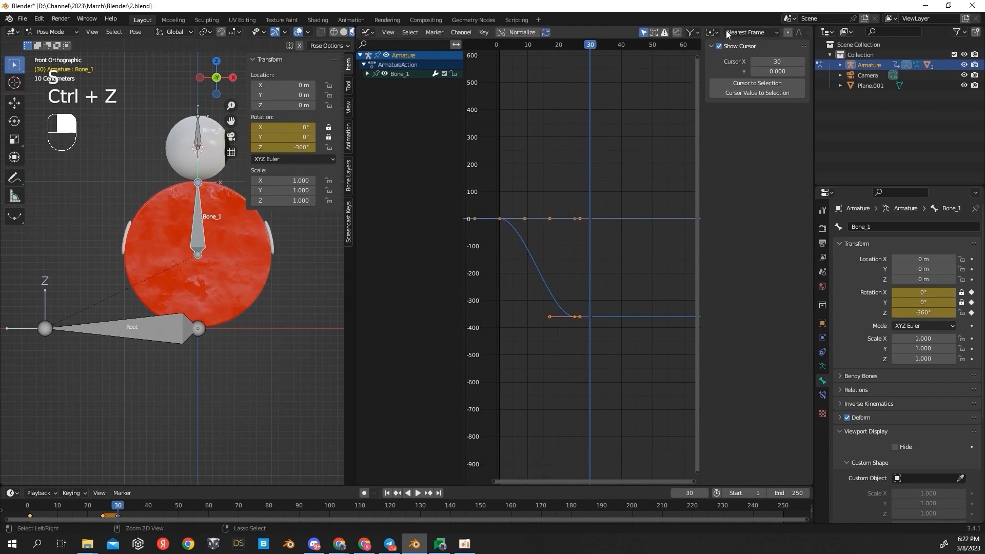
# Step: Set the Graph Editor pivot to Individual Centers and lengthen the selected handles along X until the frame 25 left handle reaches about frame 10
pyautogui.click(715, 35)
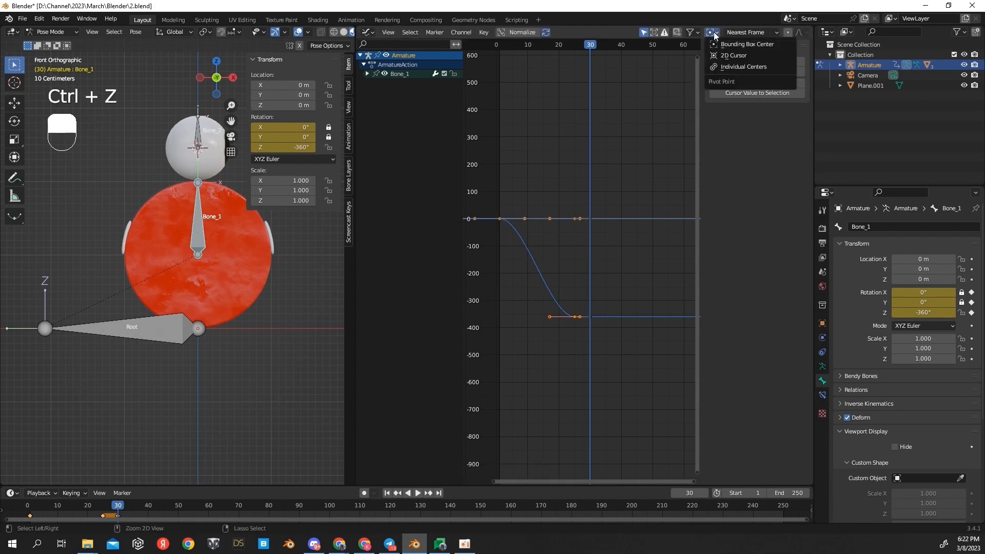
pyautogui.click(744, 67)
pyautogui.press('s')
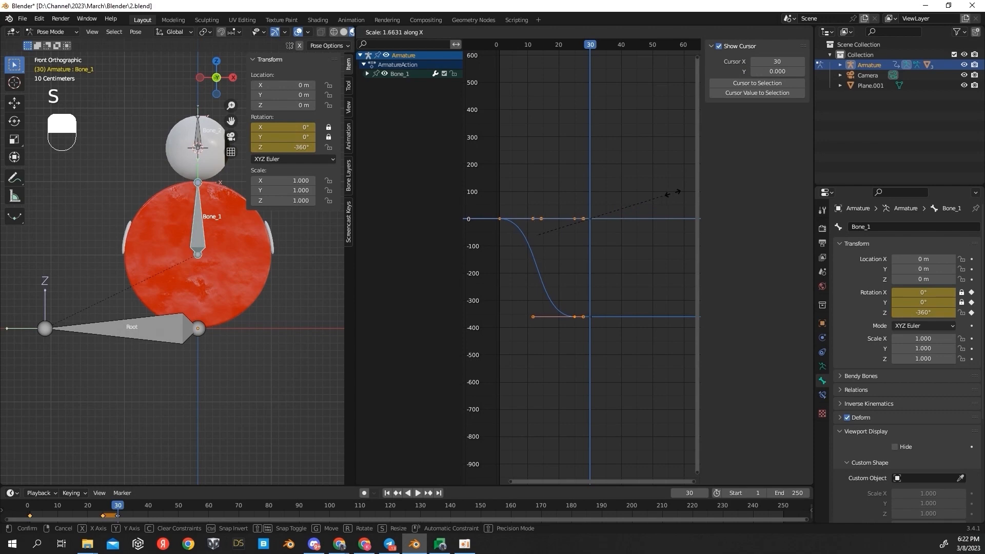
pyautogui.click(684, 191)
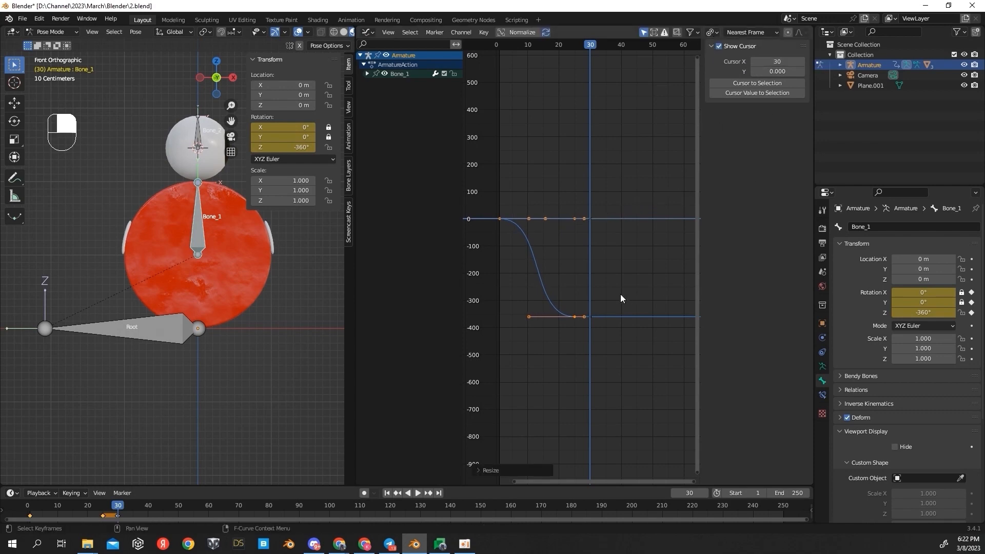
# Step: Add a Cycles modifier to Bone_1's Z rotation curve with both Before Mode and After Mode set to Repeat with Offset
pyautogui.click(574, 331)
pyautogui.click(575, 318)
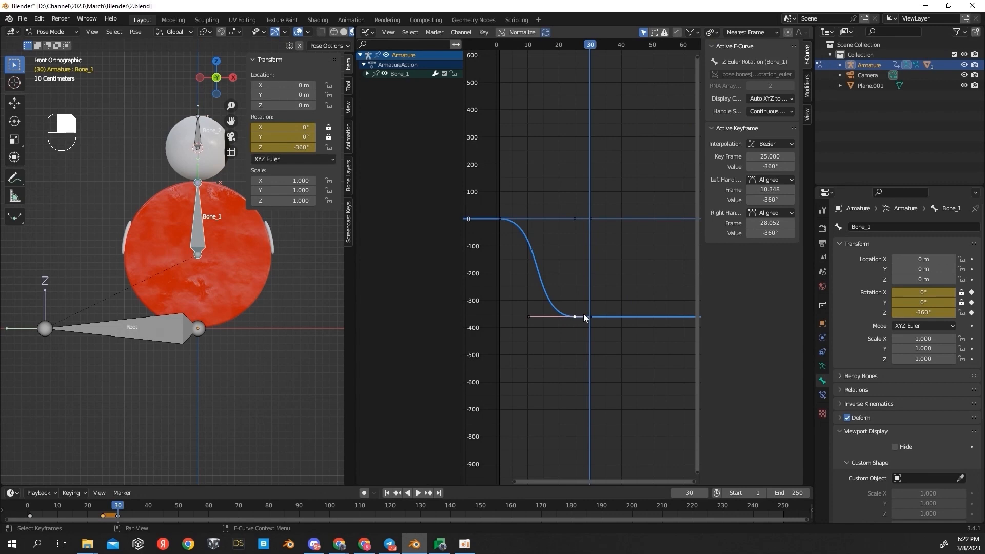
pyautogui.click(807, 85)
pyautogui.click(762, 47)
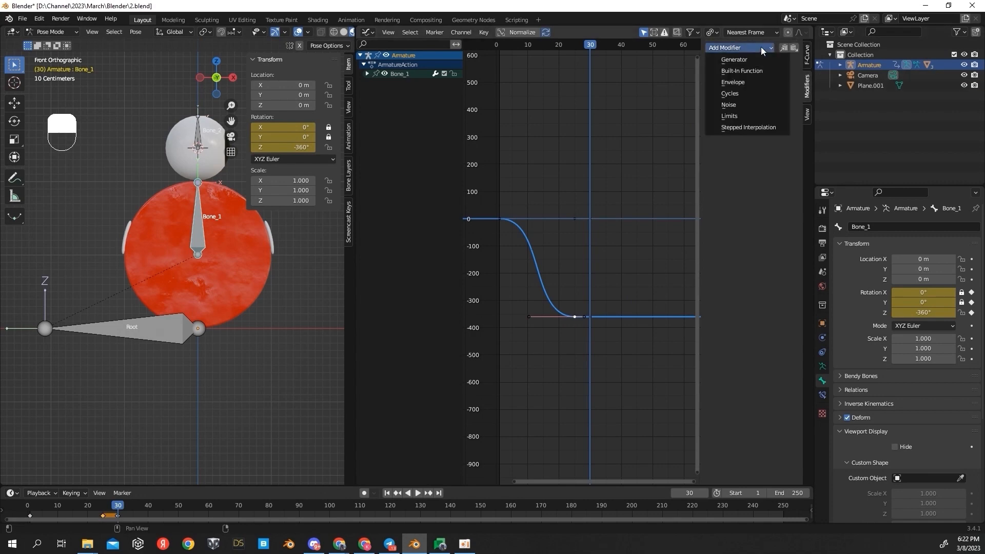
pyautogui.click(752, 94)
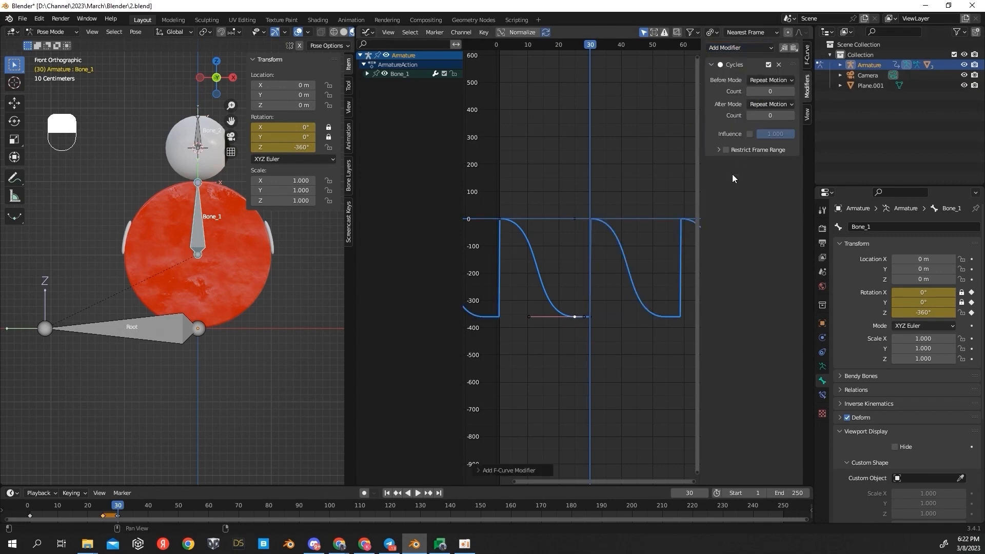
pyautogui.click(768, 81)
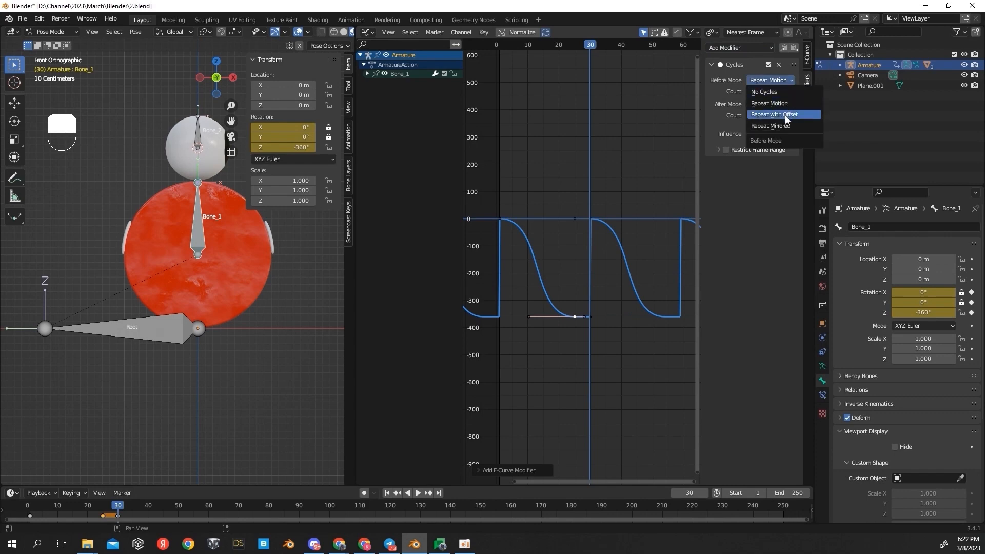
pyautogui.click(785, 116)
pyautogui.click(765, 103)
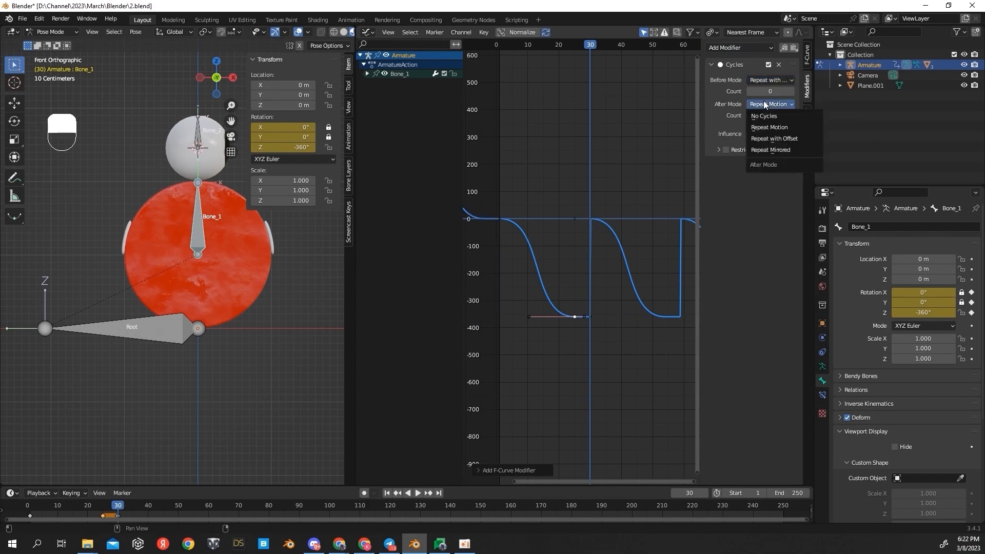
pyautogui.click(777, 137)
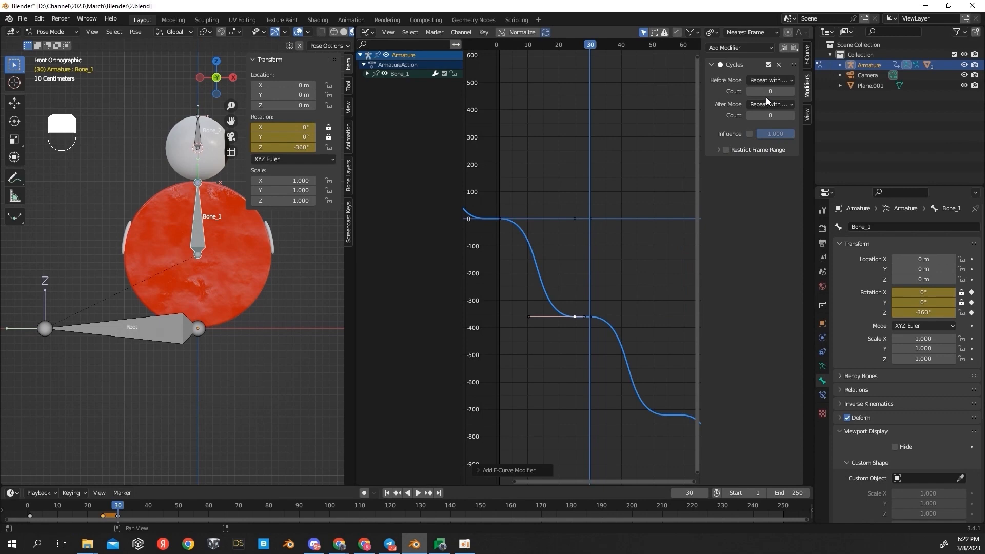
# Step: Add a Stepped Interpolation modifier to the Z rotation curve and deselect the curve
pyautogui.click(765, 49)
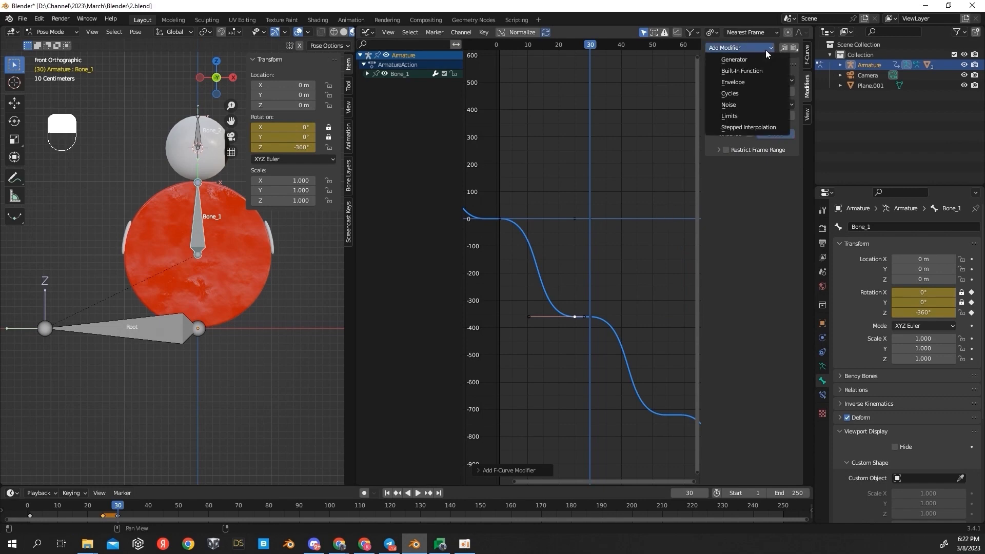
pyautogui.click(750, 127)
pyautogui.click(648, 274)
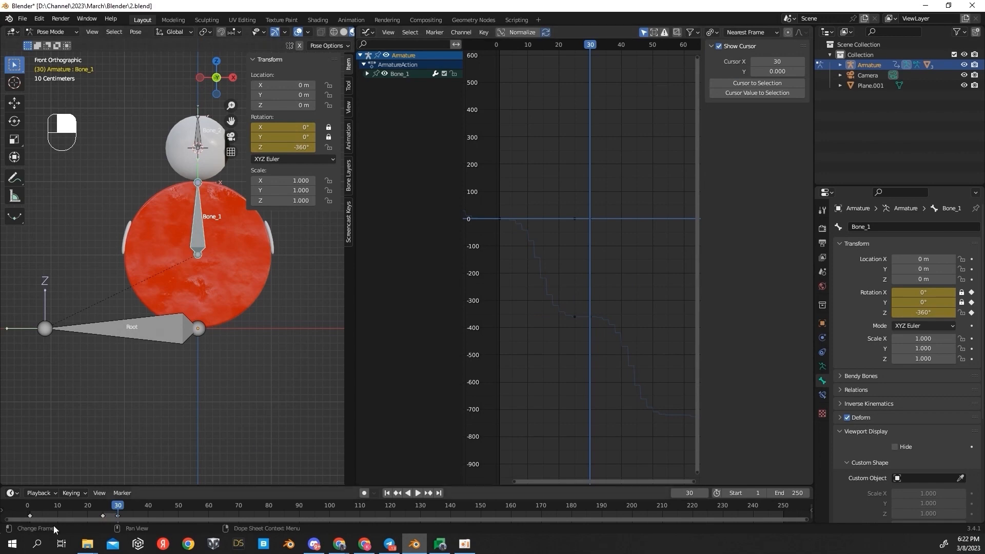
# Step: Play the animation from frame 1 with the viewport overlays hidden, then return to frame 0 and show the overlays again
pyautogui.click(30, 506)
pyautogui.scroll(-1, 228, 322)
pyautogui.moveTo(229, 321); pyautogui.dragTo(187, 335, button='middle')
pyautogui.click(268, 242)
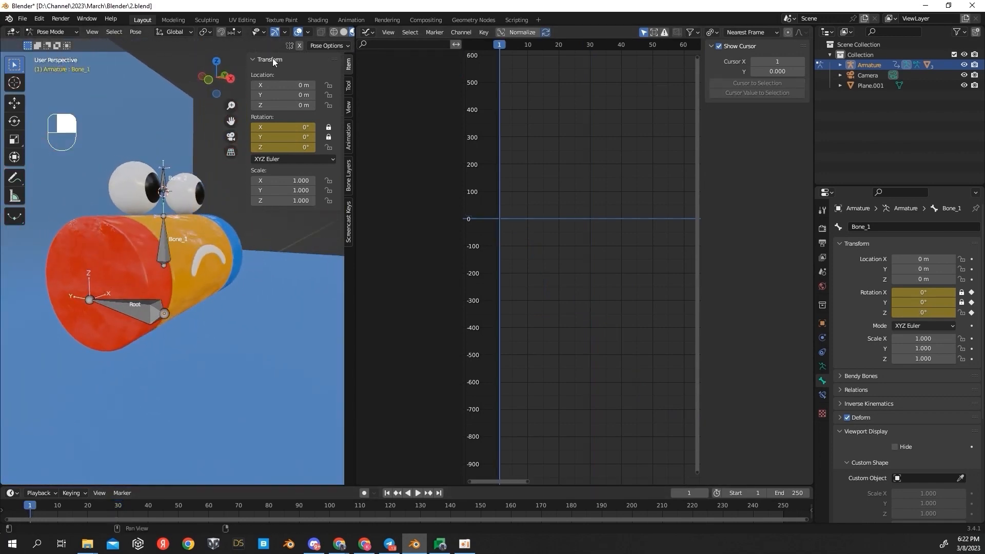
pyautogui.click(298, 32)
pyautogui.press('space')
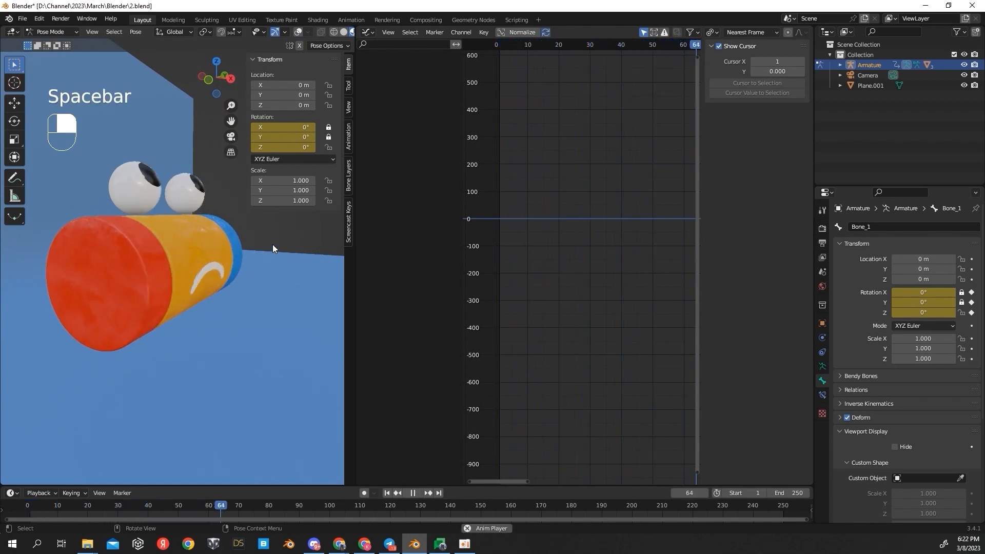
pyautogui.press('space')
pyautogui.moveTo(305, 506); pyautogui.dragTo(3, 500)
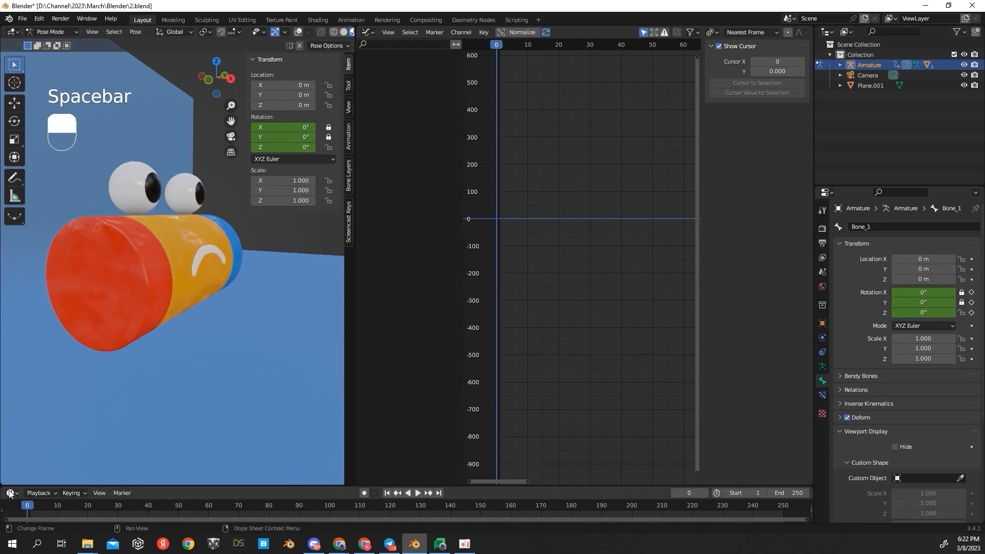
pyautogui.click(297, 32)
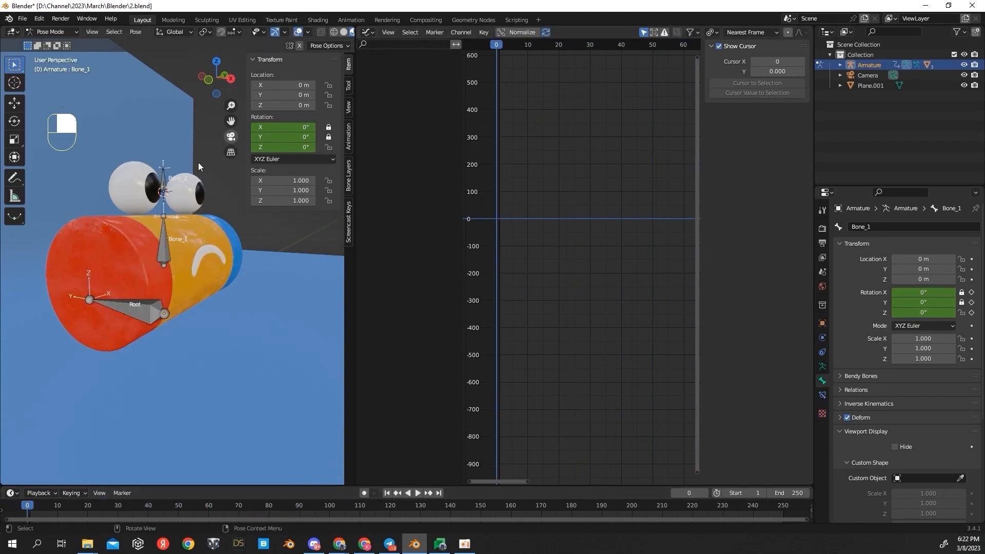
# Step: Set Bone_1's Z rotation to -180° at frame 25 and insert a Rotation keyframe
pyautogui.click(131, 314)
pyautogui.moveTo(170, 307); pyautogui.dragTo(212, 299, button='middle')
pyautogui.click(185, 242)
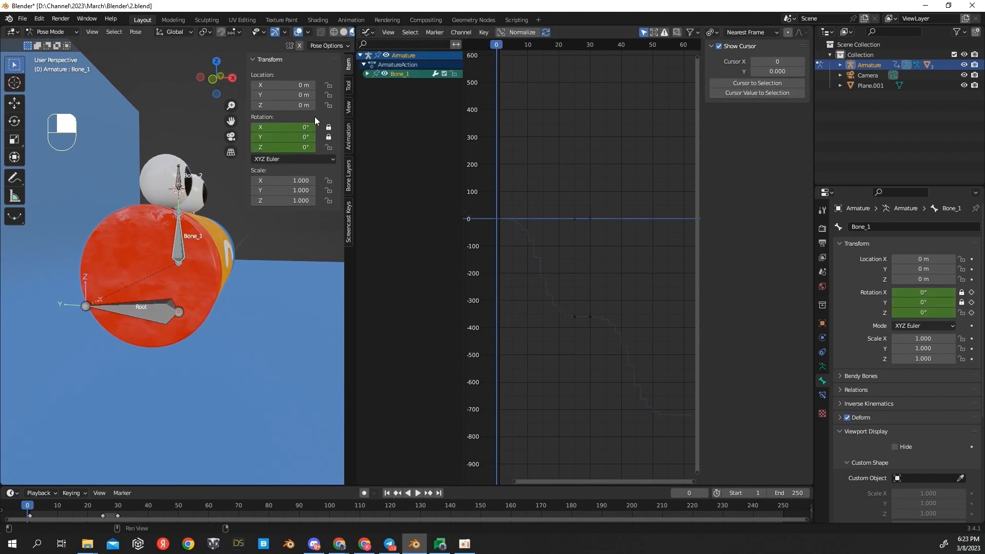
pyautogui.moveTo(33, 509); pyautogui.dragTo(103, 509)
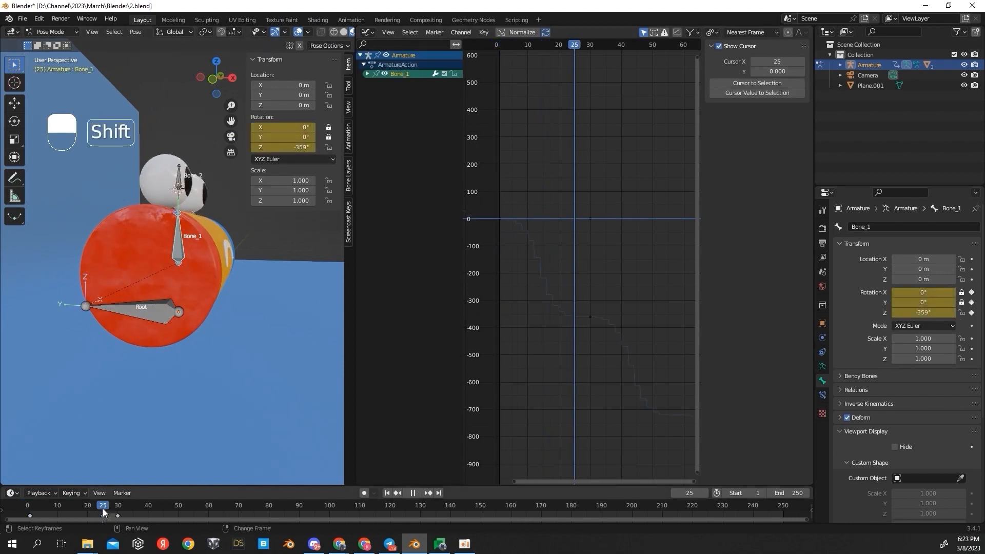
pyautogui.click(292, 150)
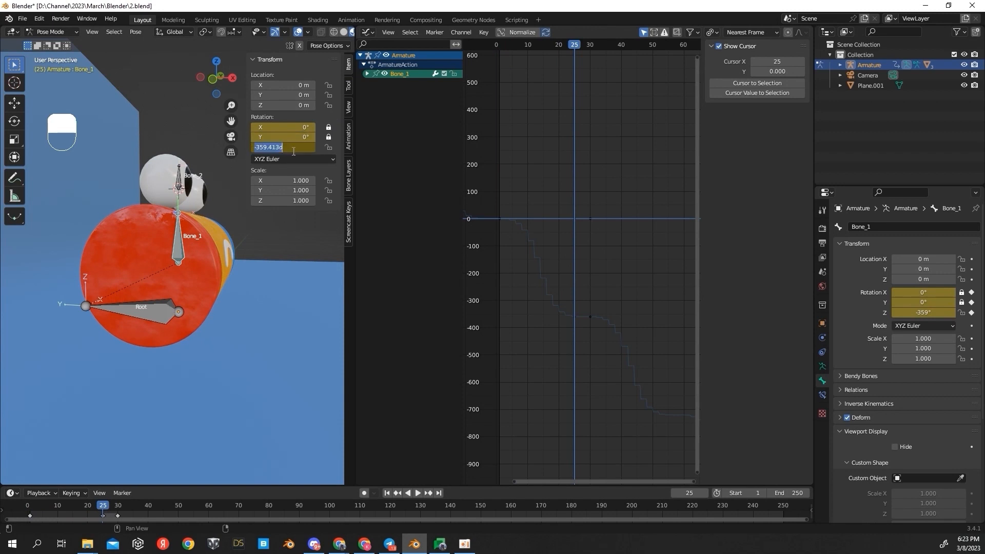
pyautogui.write('-180')
pyautogui.press('Return')
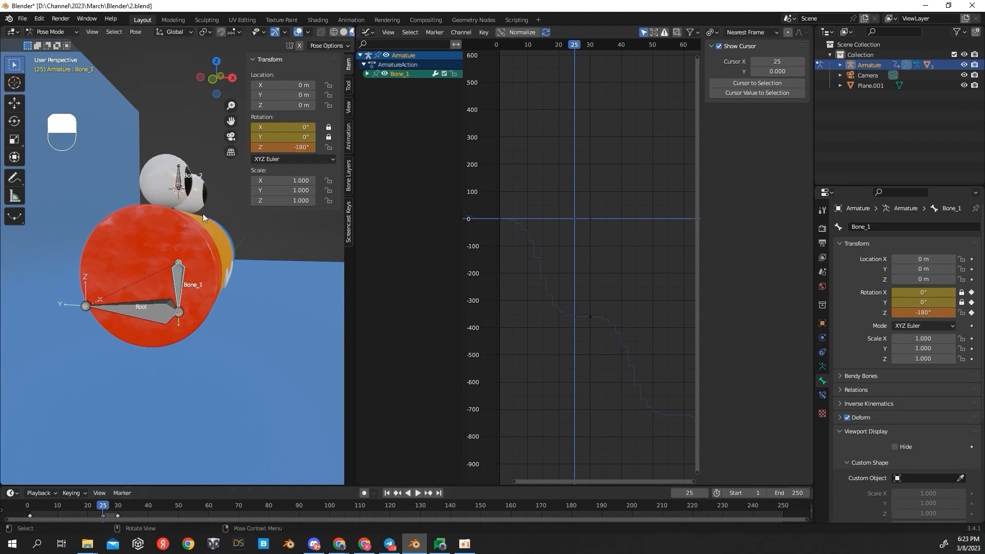
pyautogui.press('i')
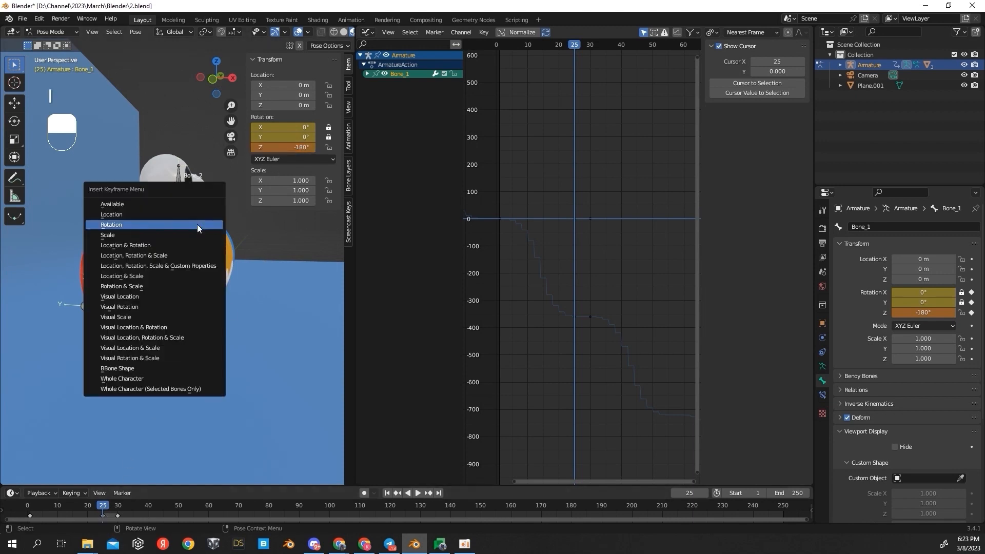
pyautogui.click(163, 224)
# Step: Duplicate Bone_1's frame 25 keyframe to frame 30, play the animation, and return to frame 1
pyautogui.click(107, 514)
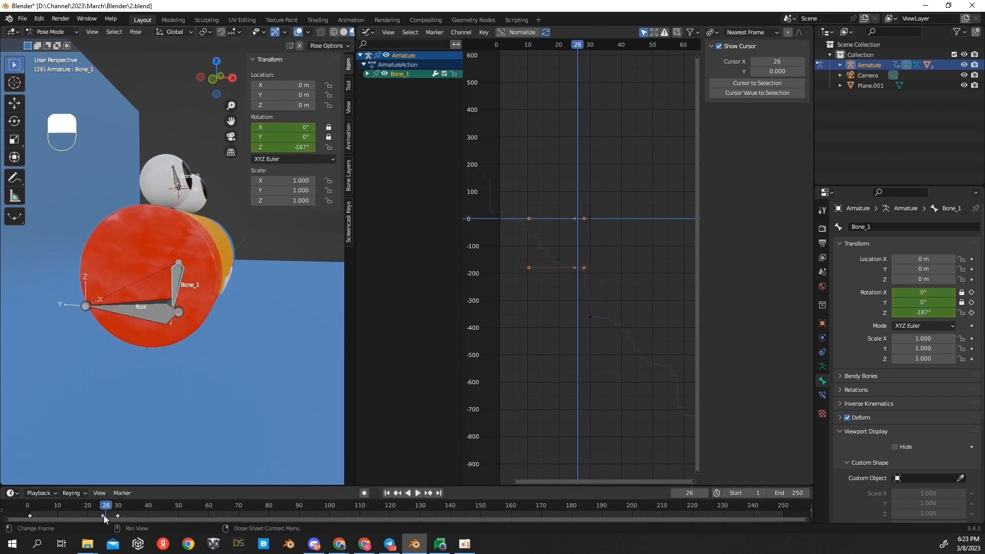
pyautogui.hotkey('shift', 'd')
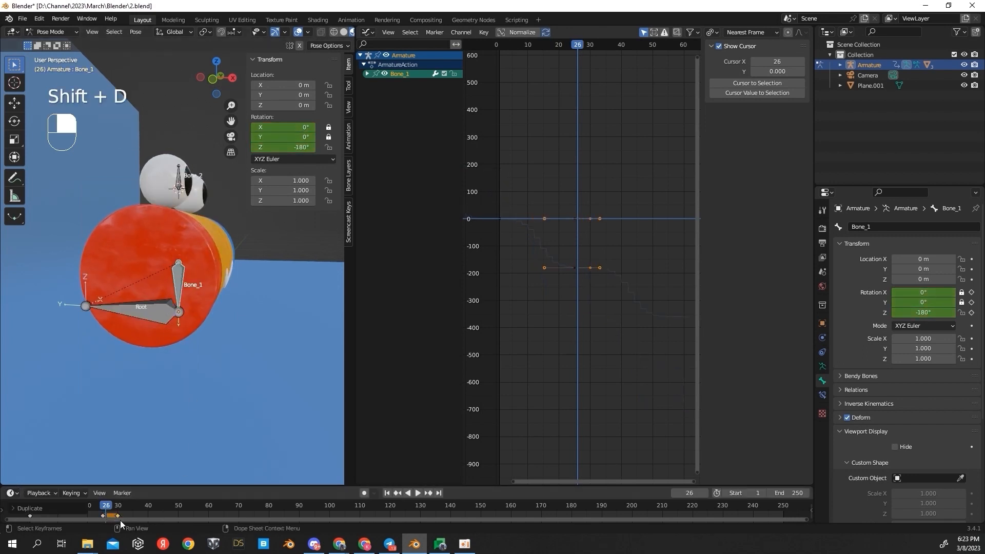
pyautogui.moveTo(123, 333); pyautogui.dragTo(58, 425, button='middle')
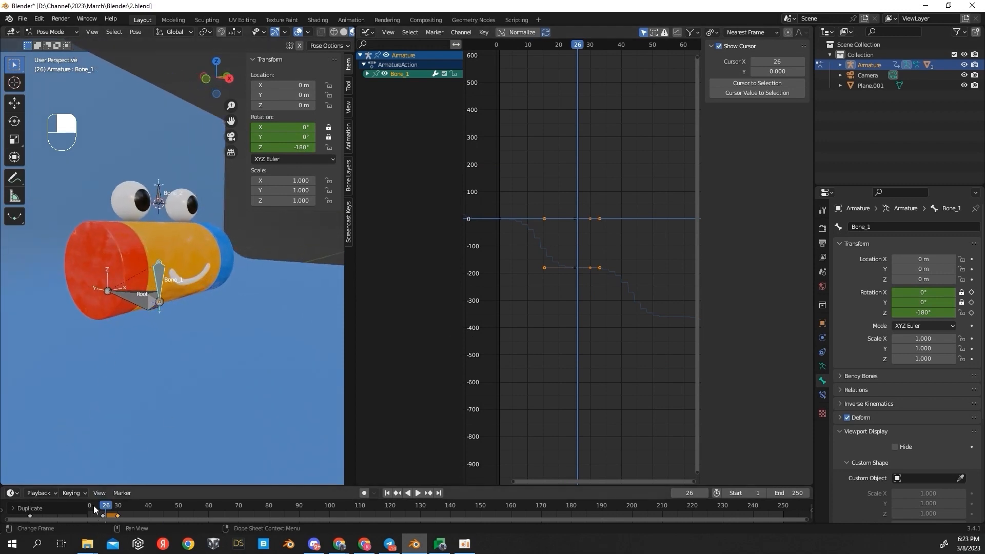
pyautogui.moveTo(156, 507); pyautogui.dragTo(229, 507, button='middle')
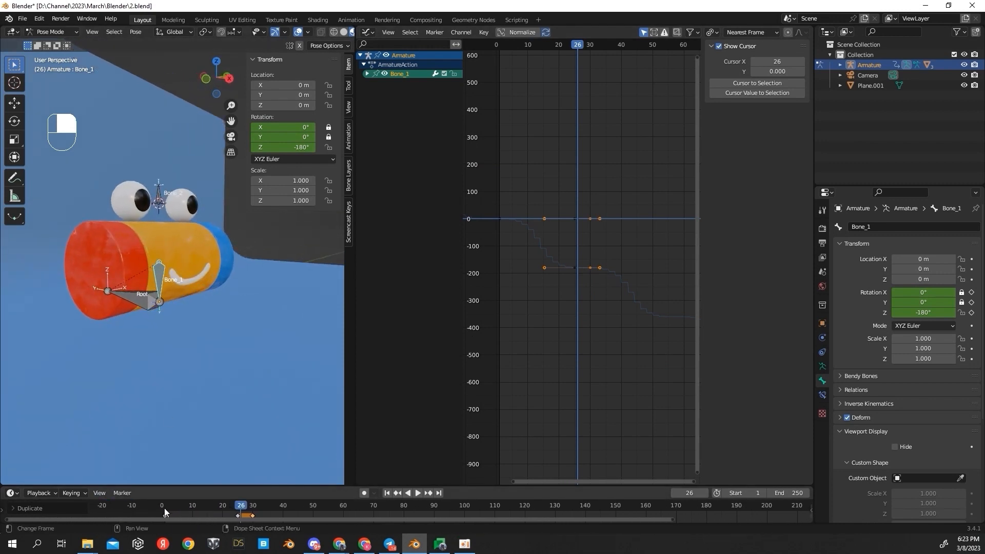
pyautogui.press('space')
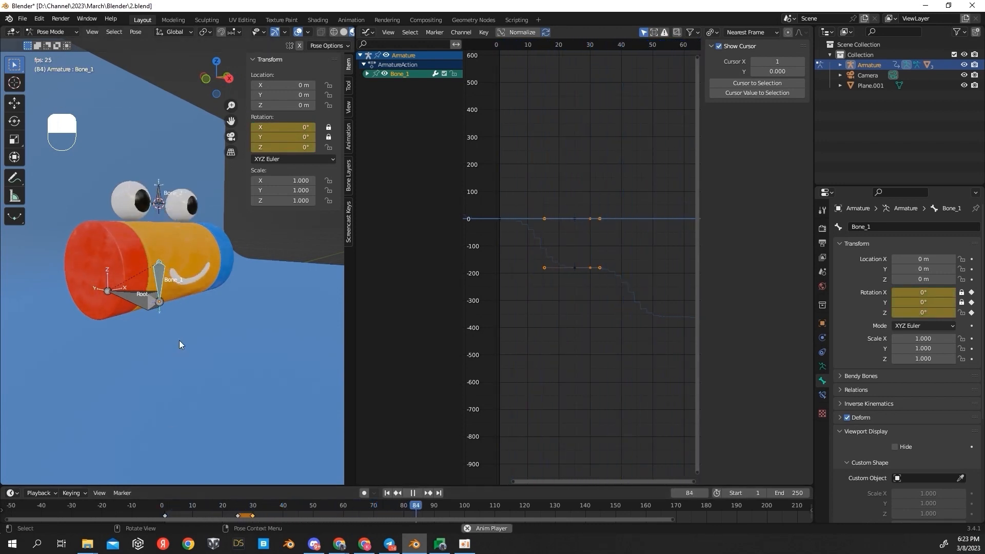
pyautogui.press('space')
pyautogui.click(165, 508)
# Step: Select the Root bone in front view and insert a Location keyframe for it at frame 1
pyautogui.moveTo(152, 349); pyautogui.dragTo(214, 283, button='middle')
pyautogui.click(172, 305)
pyautogui.moveTo(206, 320); pyautogui.dragTo(188, 289, button='middle')
pyautogui.press('KP_1')
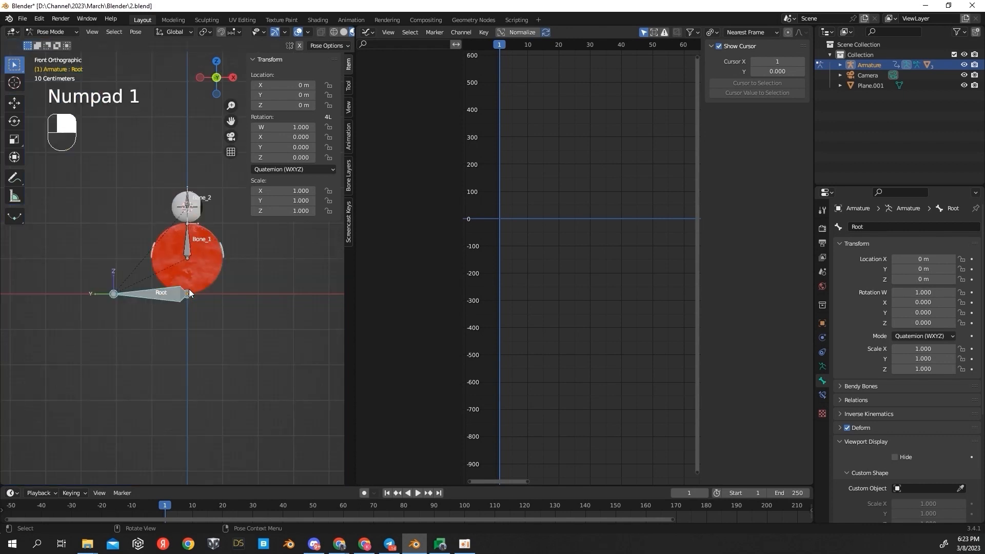
pyautogui.scroll(2, 189, 292)
pyautogui.press('g')
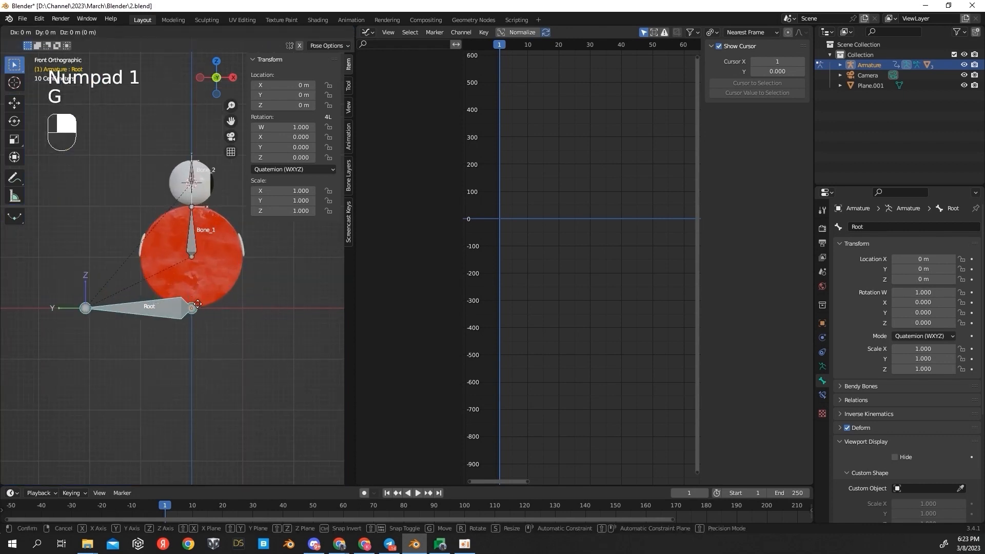
pyautogui.click(198, 304)
pyautogui.press('i')
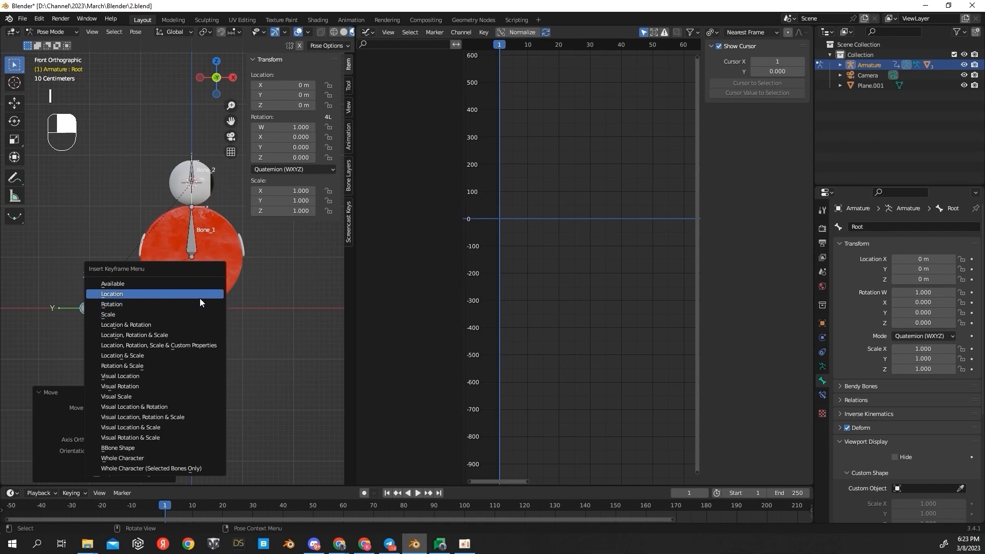
pyautogui.click(201, 295)
# Step: At frame 25, move the Root bone about 1.27 m along global X and insert a Location keyframe
pyautogui.moveTo(175, 513); pyautogui.dragTo(238, 517)
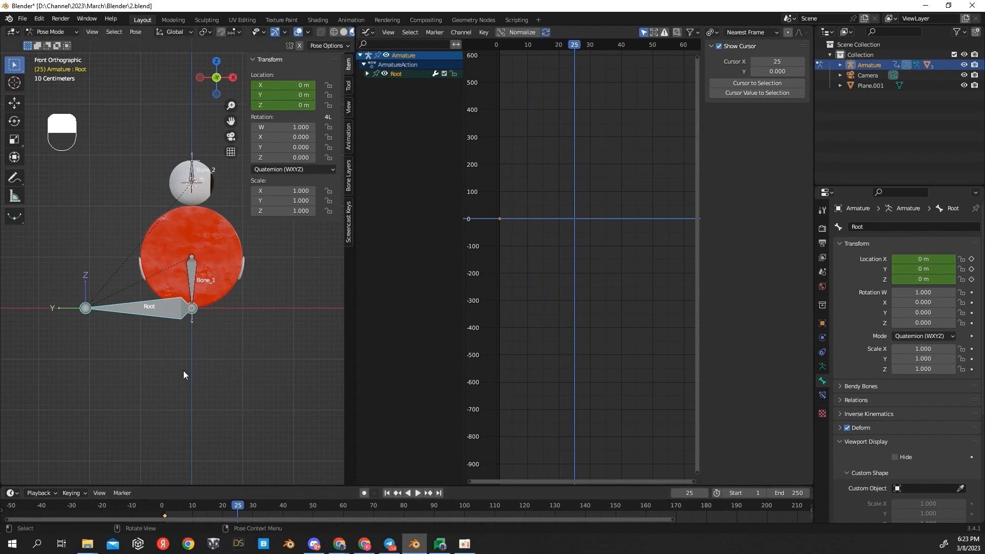
pyautogui.press('g')
pyautogui.press('x')
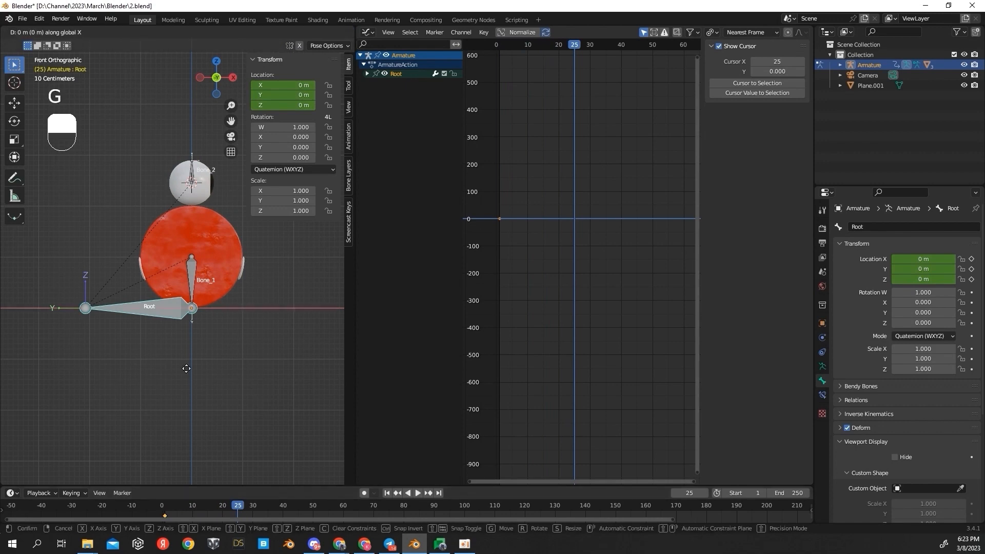
pyautogui.click(251, 383)
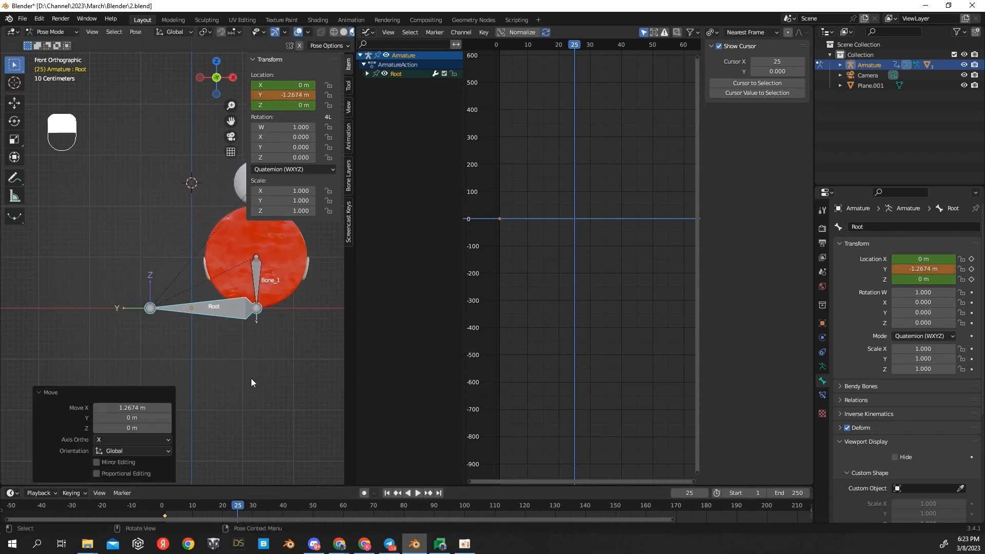
pyautogui.press('i')
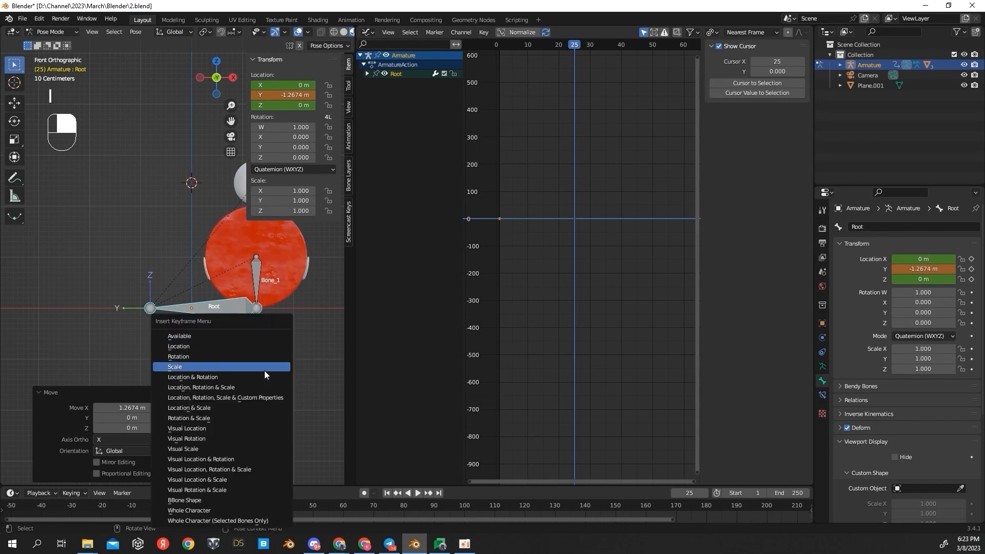
pyautogui.click(256, 349)
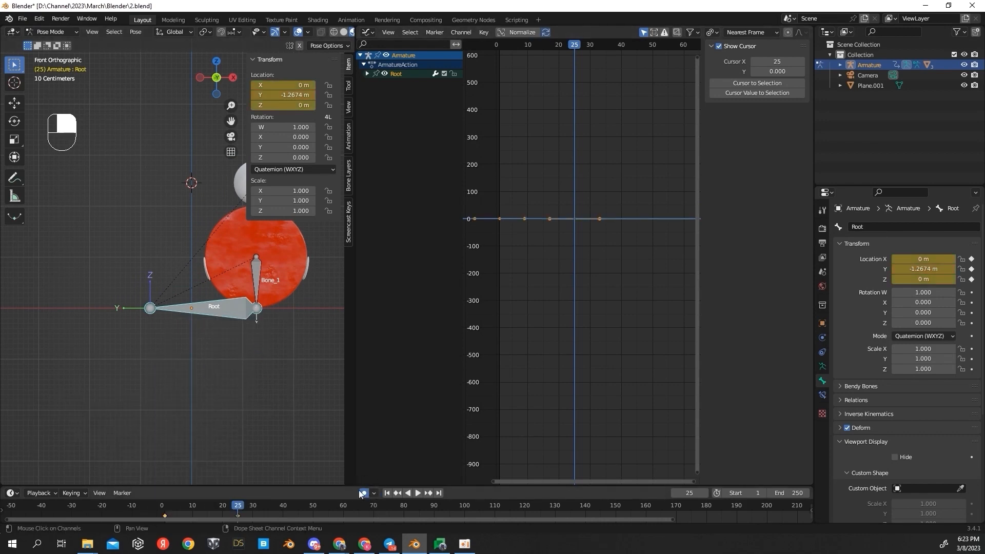
# Step: Duplicate only Root's frame 25 location keyframe to frame 30, undoing the duplicate that also copied the frame 1 key
pyautogui.click(253, 509)
pyautogui.press('space')
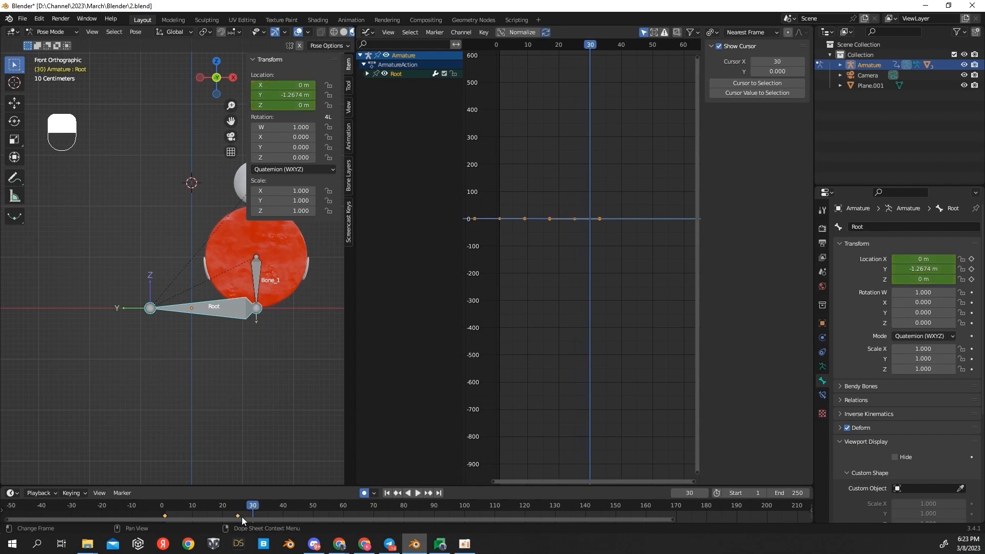
pyautogui.hotkey('shift', 'd')
pyautogui.rightClick(256, 519)
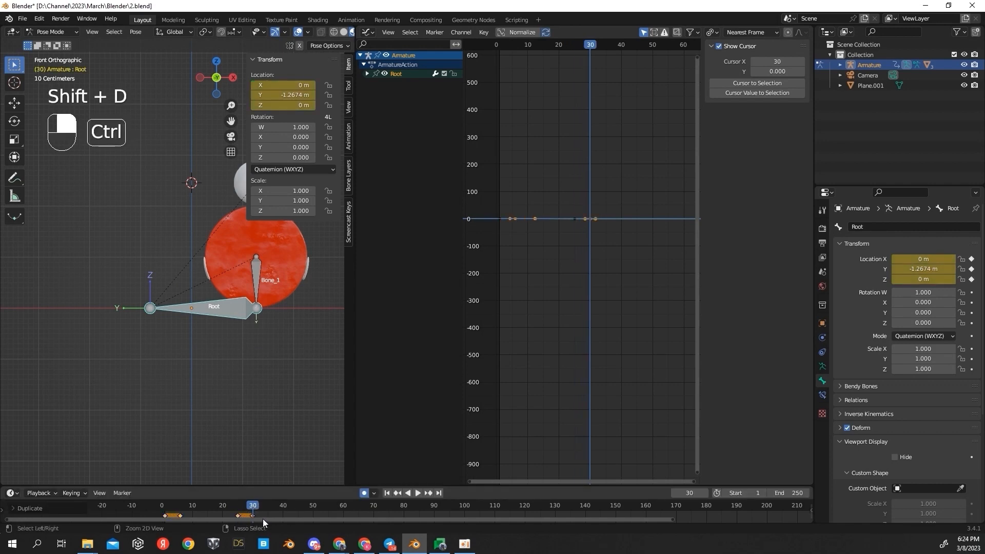
pyautogui.hotkey('ctrl', 'z')
pyautogui.hotkey('shift', 'd')
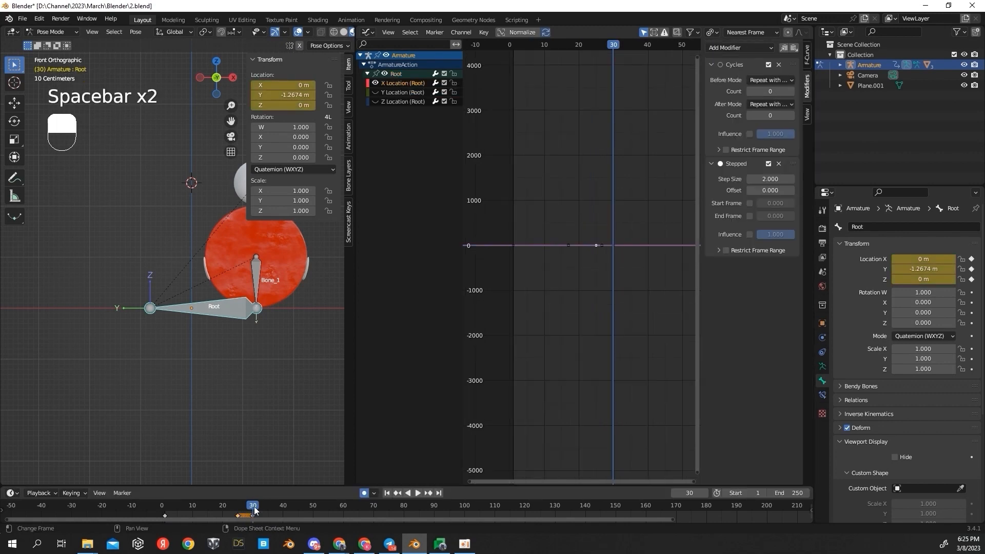
# Step: Duplicate Root's frame 1 location keyframe to frame 50, and copy that keyframe to frame 60
pyautogui.press('space')
pyautogui.moveTo(300, 510)
pyautogui.mouseDown()
pyautogui.moveTo(281, 508)
pyautogui.moveTo(313, 510)
pyautogui.mouseUp()
pyautogui.press('space')
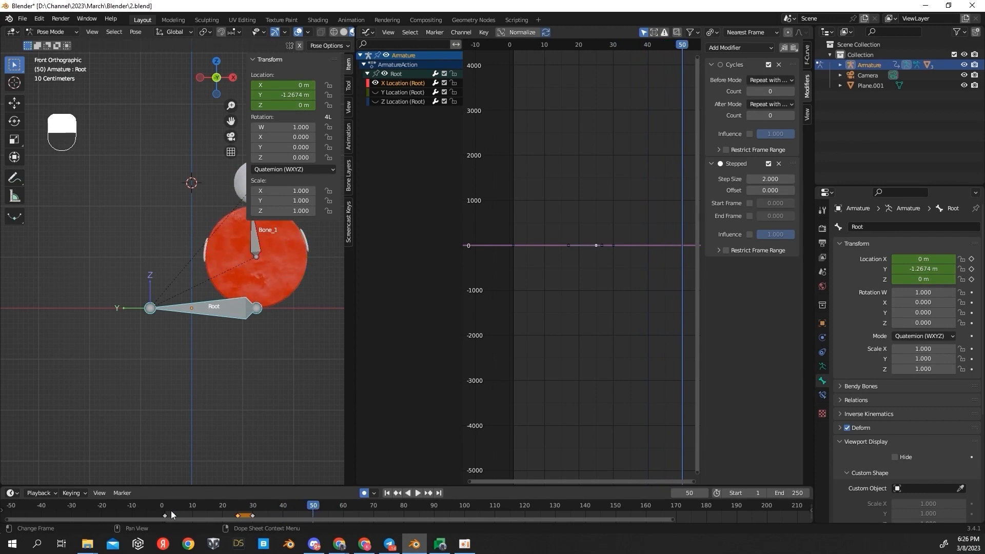
pyautogui.click(165, 514)
pyautogui.hotkey('shift', 'd')
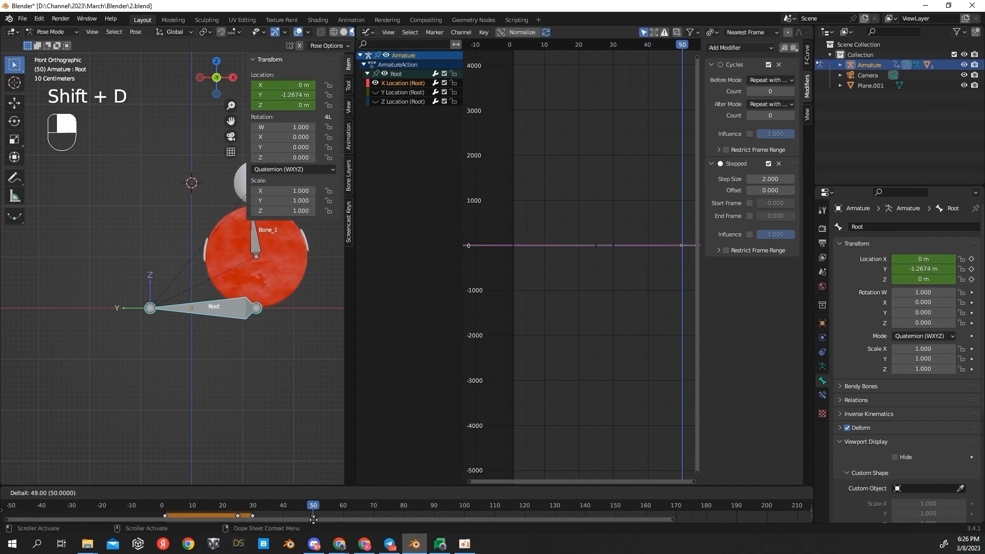
pyautogui.click(313, 520)
pyautogui.hotkey('shift', 'd')
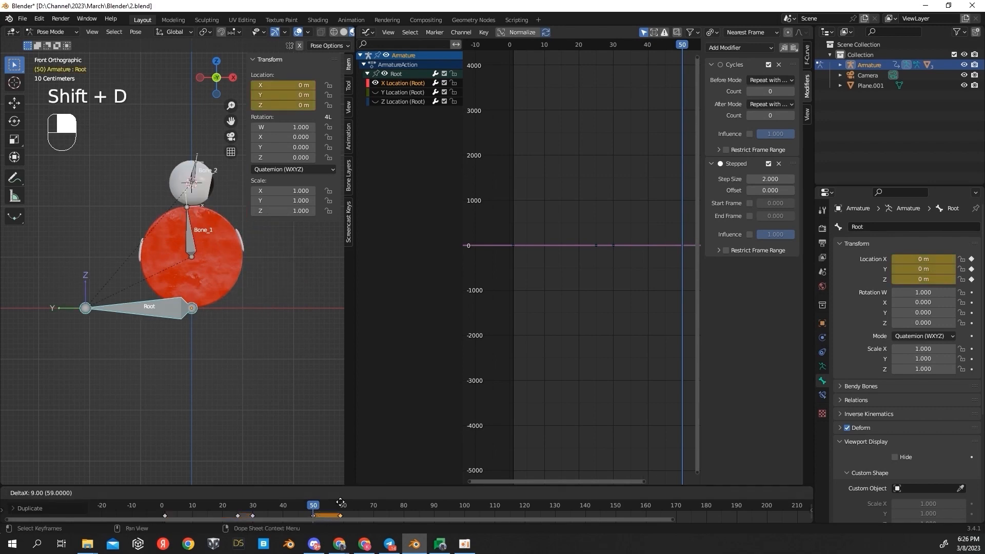
pyautogui.click(344, 506)
# Step: Scrub through the Root movement and set the animation's end frame to 60
pyautogui.moveTo(171, 508); pyautogui.dragTo(243, 515)
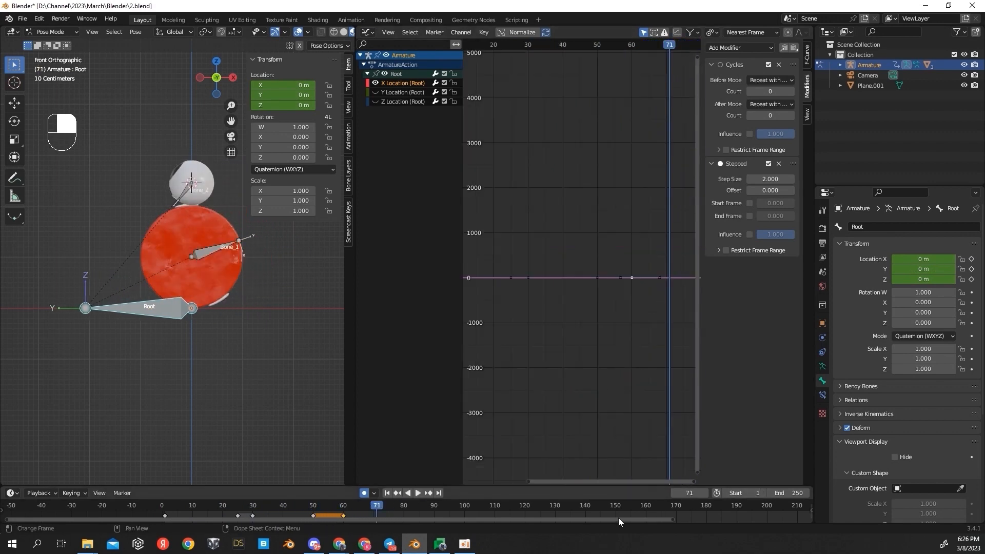
pyautogui.click(789, 494)
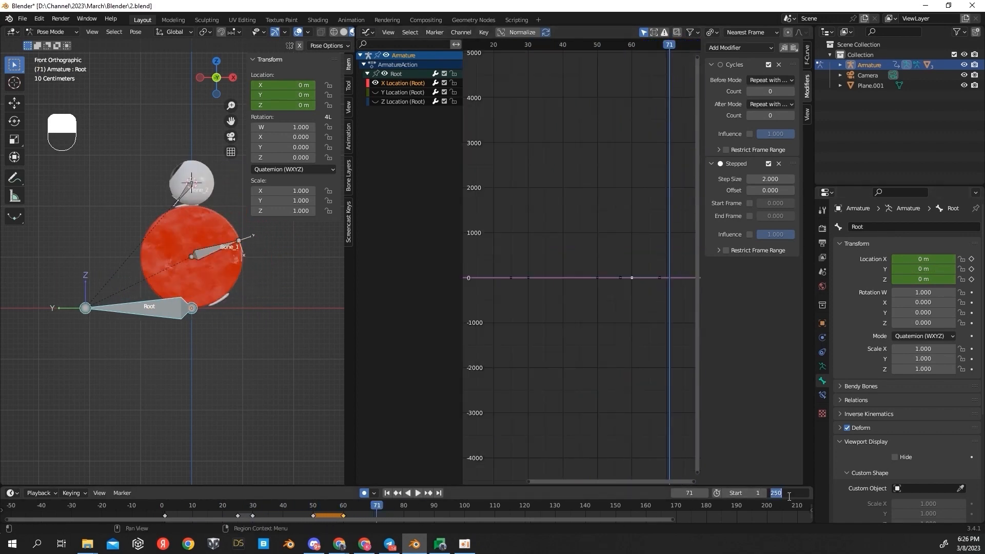
pyautogui.write('60')
pyautogui.press('Return')
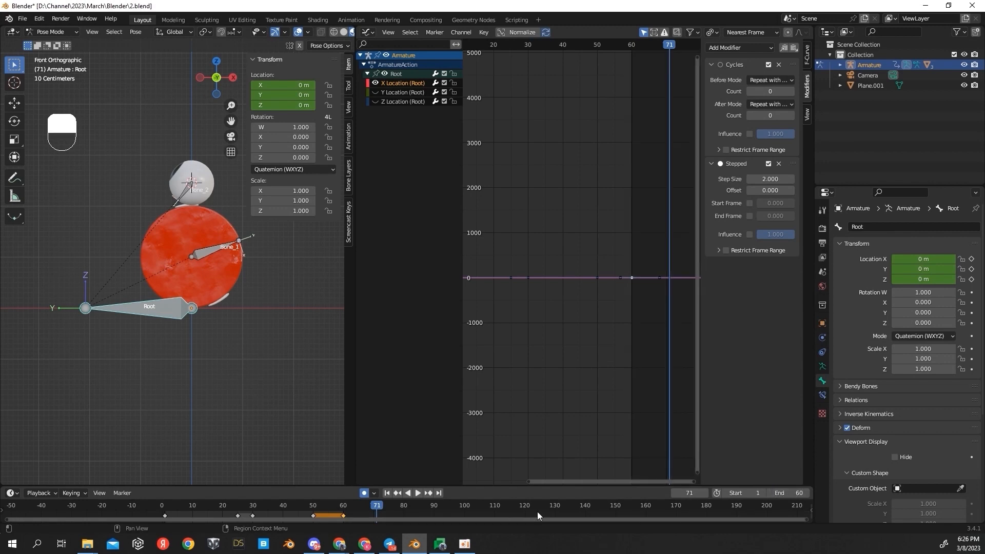
# Step: Switch to the camera view, hide the viewport sidebar, and play the animation from frame 1
pyautogui.press('space')
pyautogui.press('Escape')
pyautogui.press('KP_0')
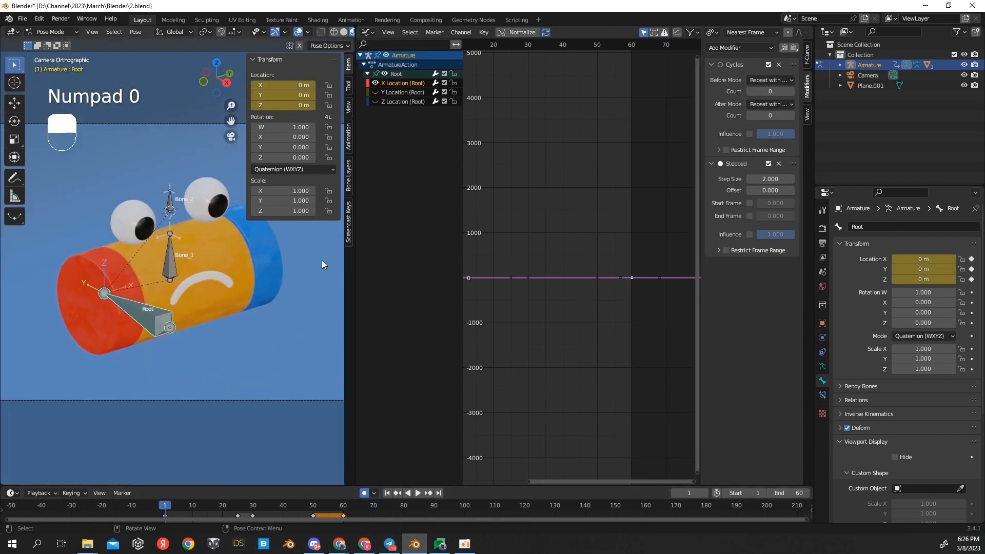
pyautogui.press('n')
pyautogui.press('space')
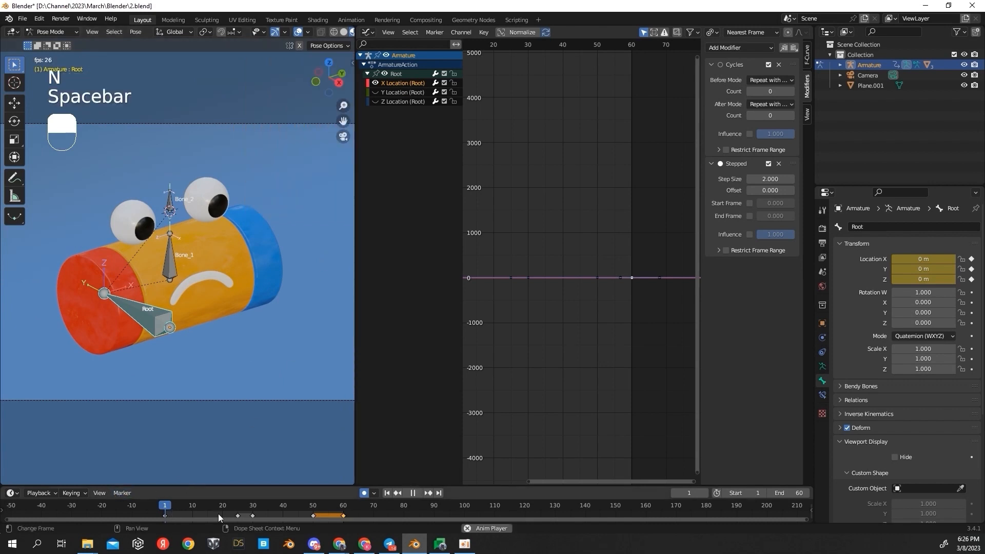